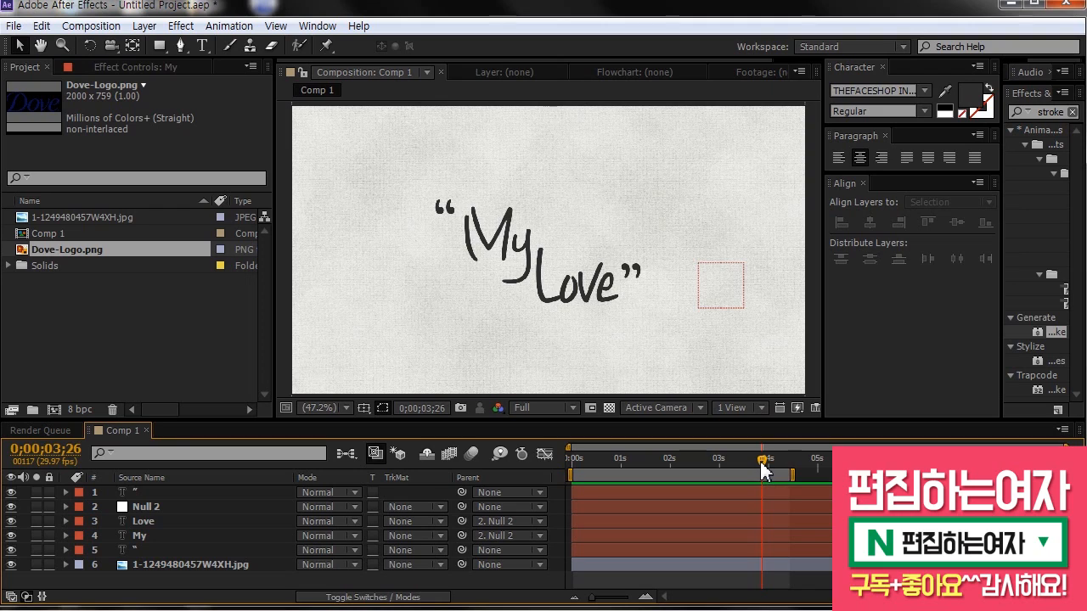
- Preview the handwritten "My Love" title animation in Comp 1
key("KP_0")
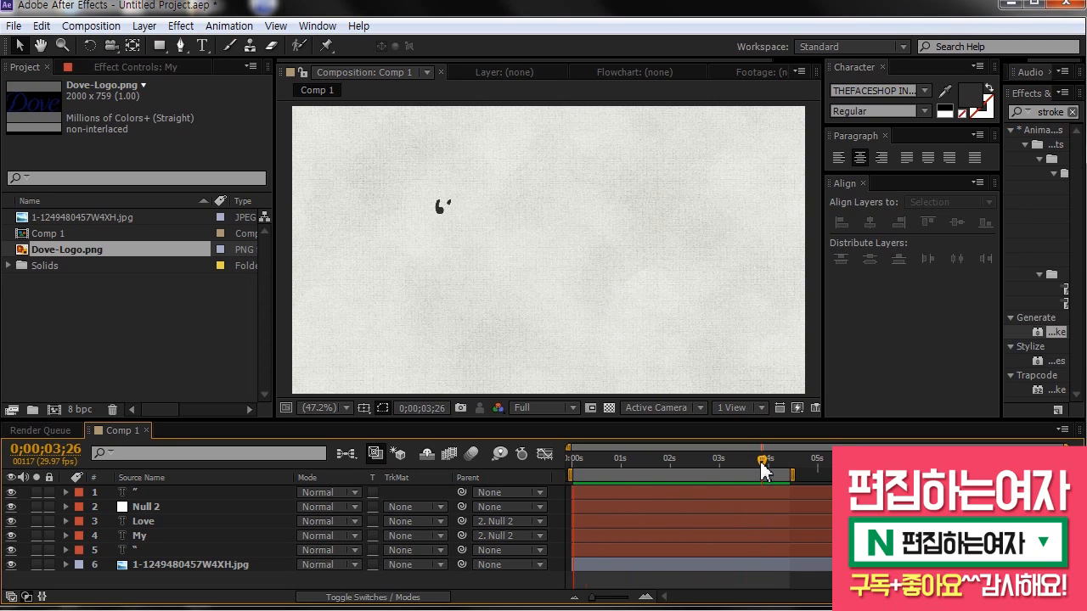
key("space")
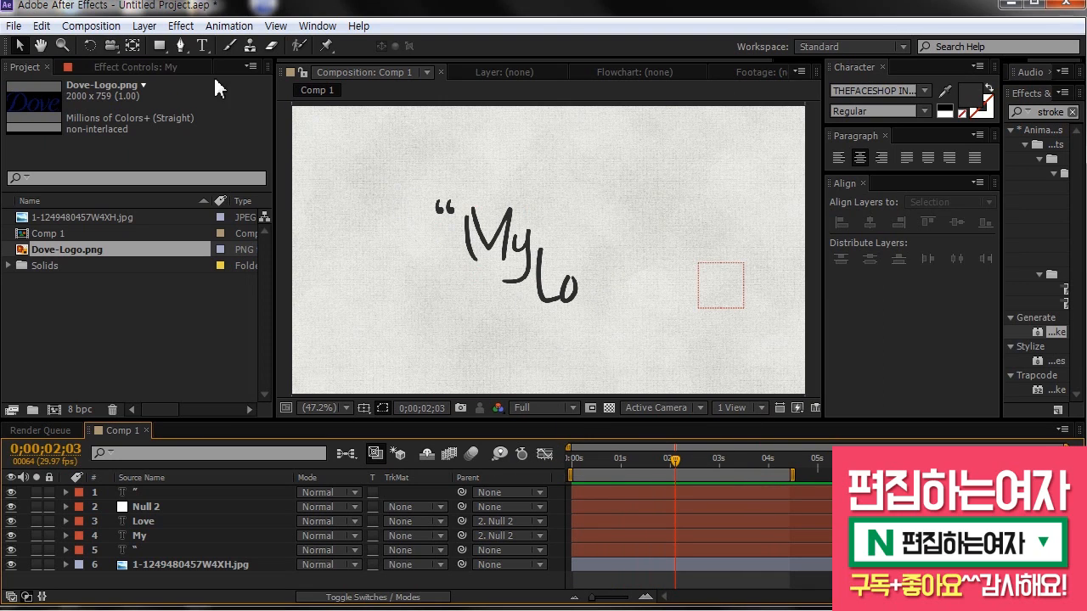
- Create a composition named sample with the HDV/HDTV 720 29.97 preset, 1280 x 720 px and a 10-second duration
left_click(94, 26)
left_click(102, 45)
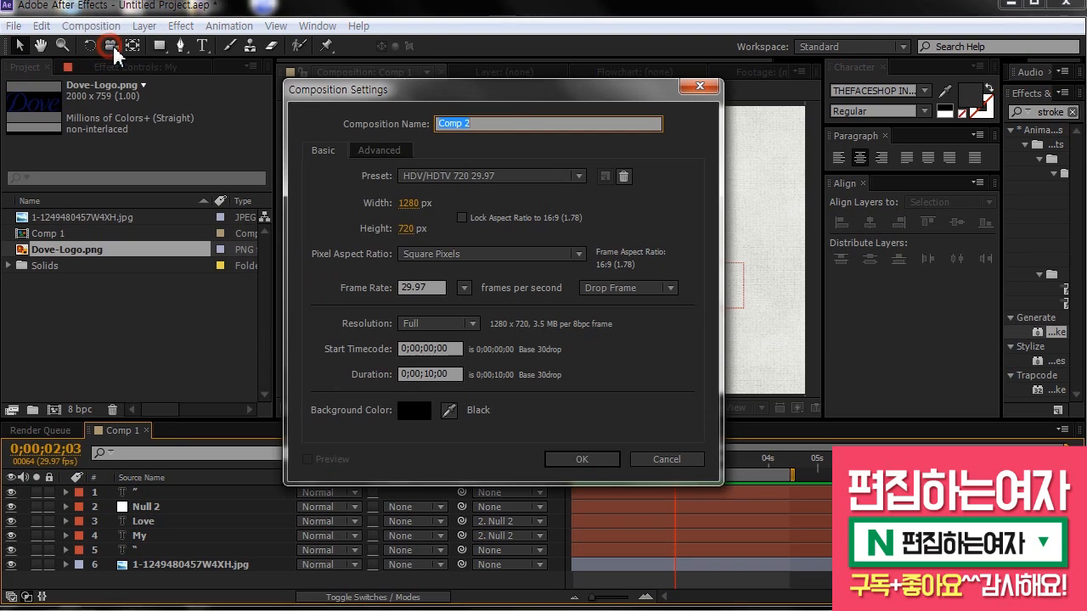
left_click_drag(501, 90, 522, 106)
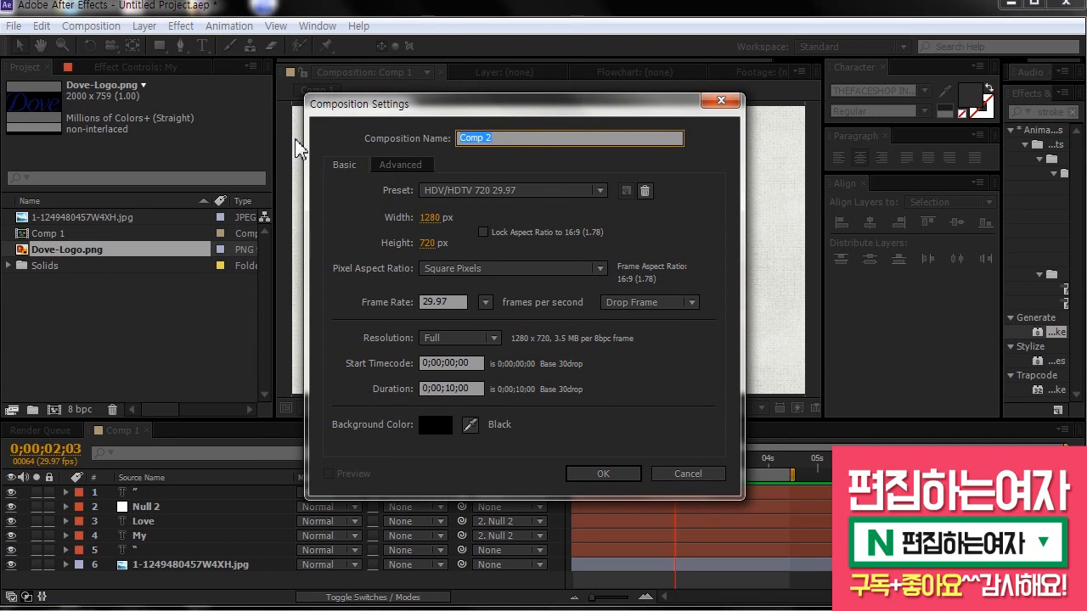
type("s")
key("Tab")
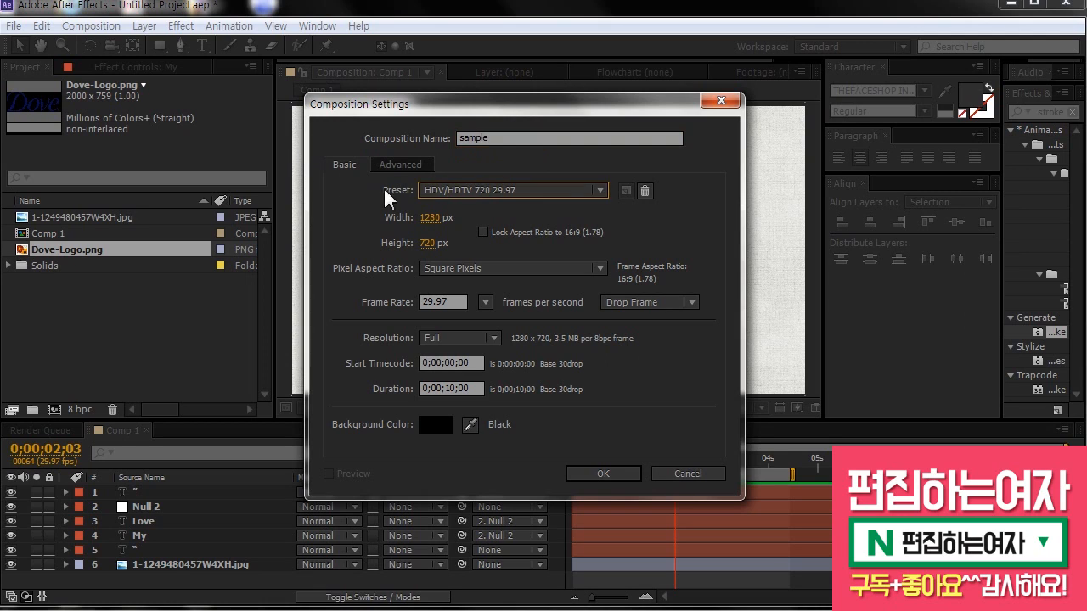
key("Tab")
key("Tab")
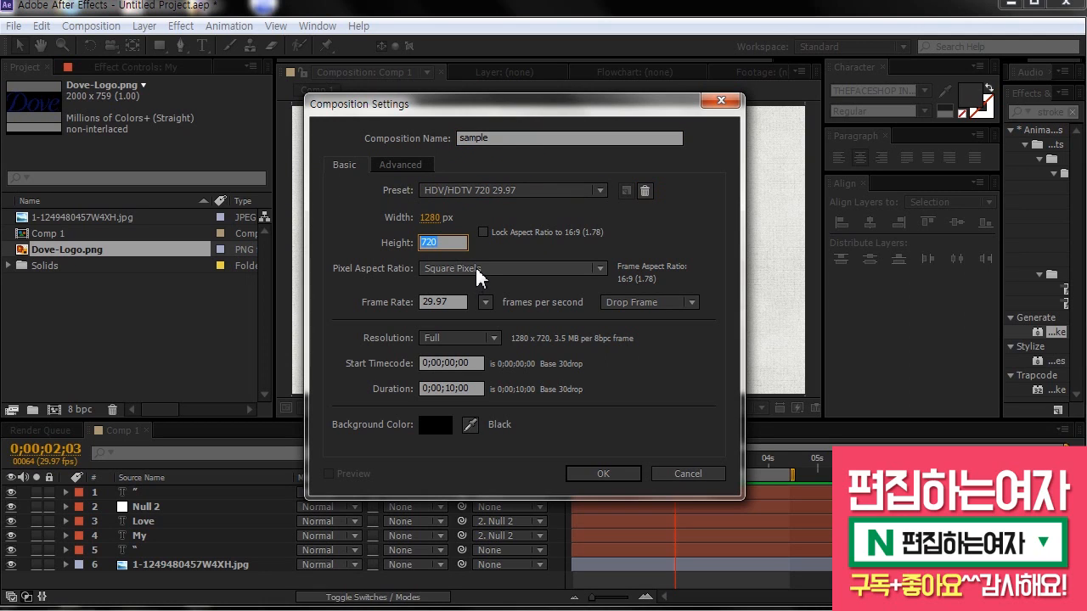
left_click(474, 393)
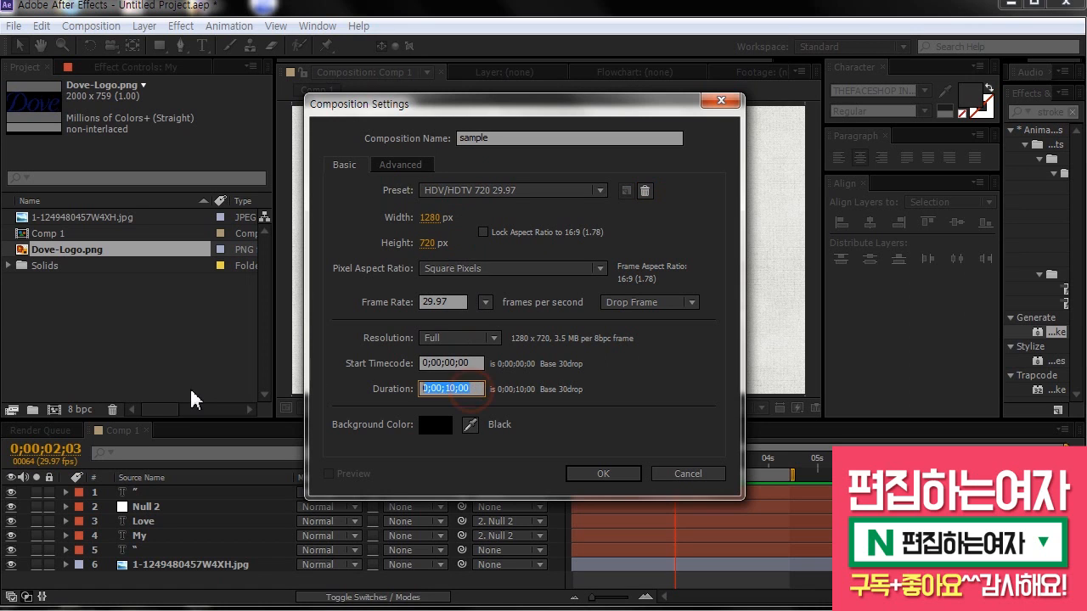
left_click(599, 476)
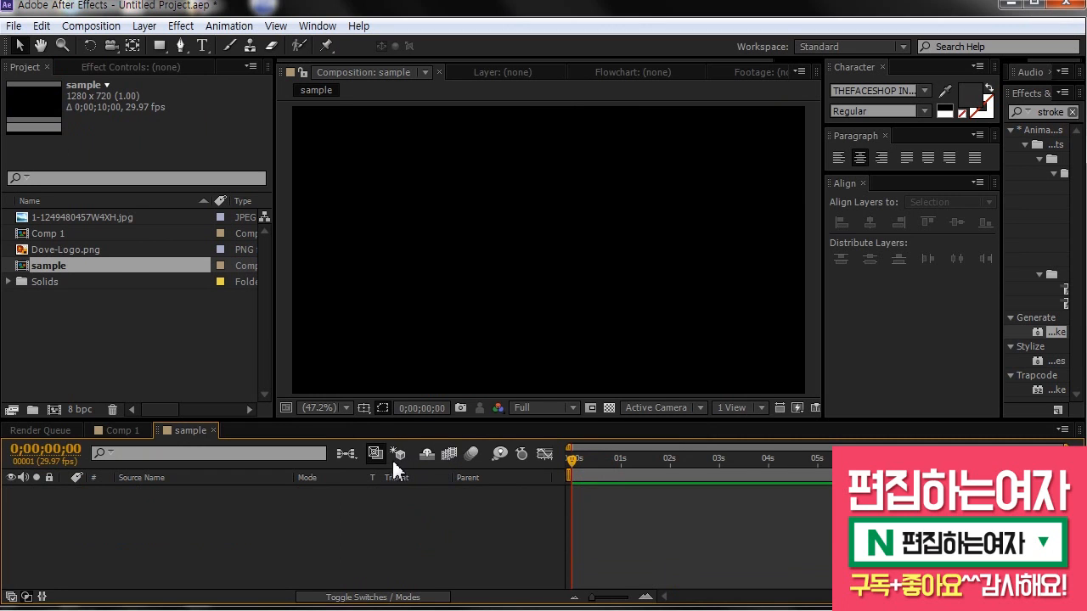
- Add a full-frame white solid layer to the sample composition as its background
left_click(145, 26)
left_click(167, 47)
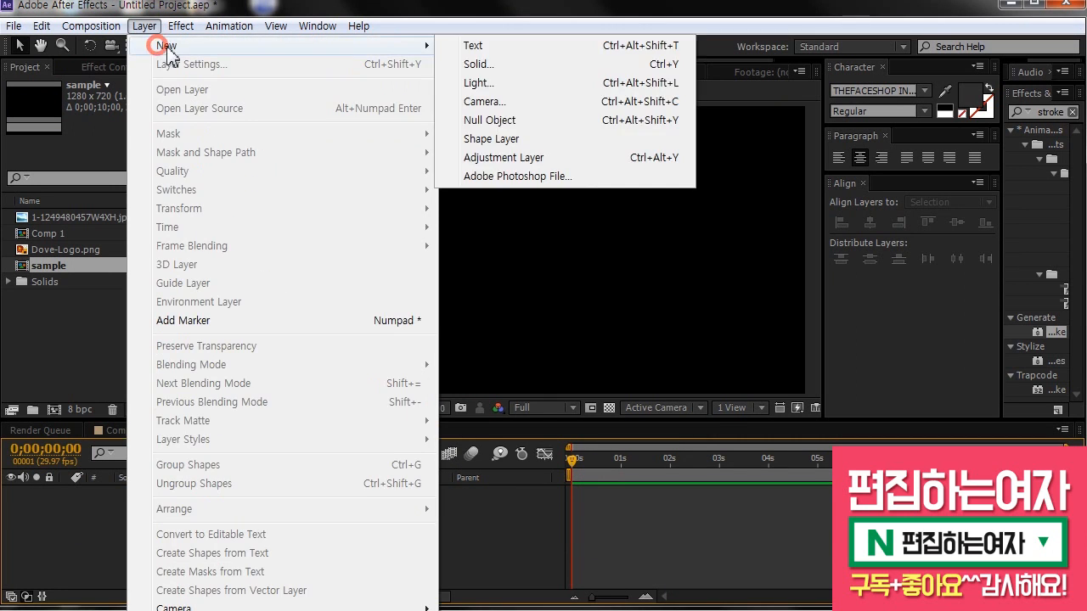
left_click(561, 66)
left_click(481, 435)
left_click_drag(755, 441, 503, 252)
key("Return")
key("Return")
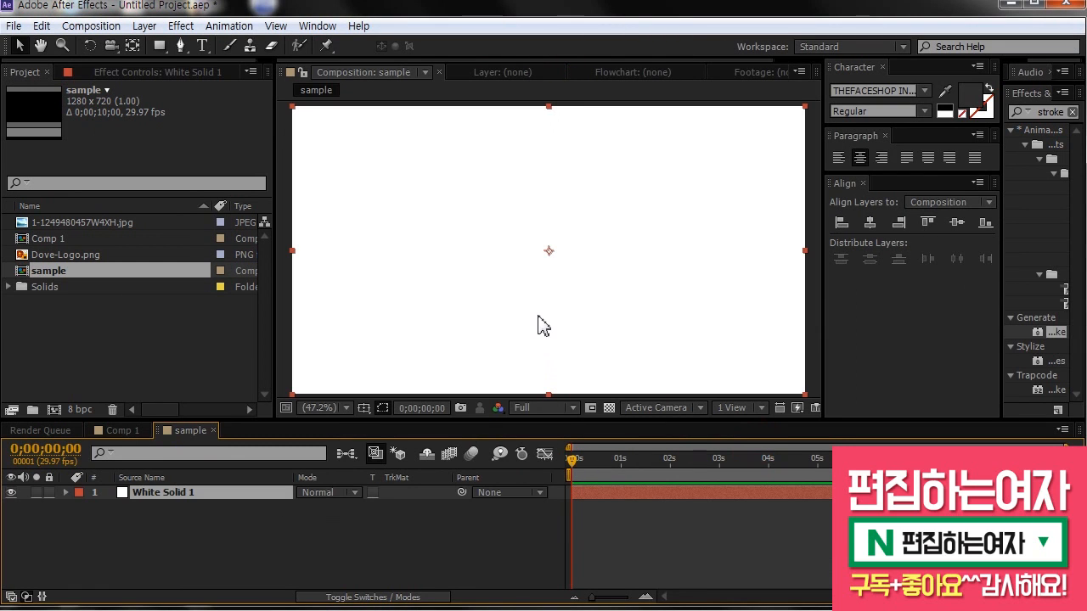
- Lock the white solid layer so it cannot be selected on the canvas
left_click(49, 492)
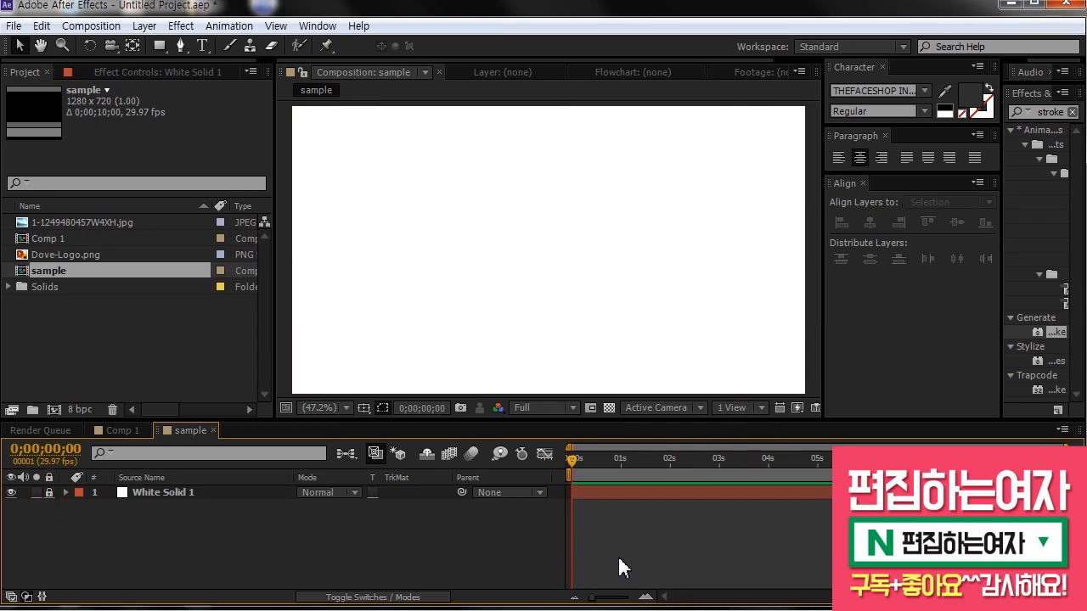
left_click(432, 291)
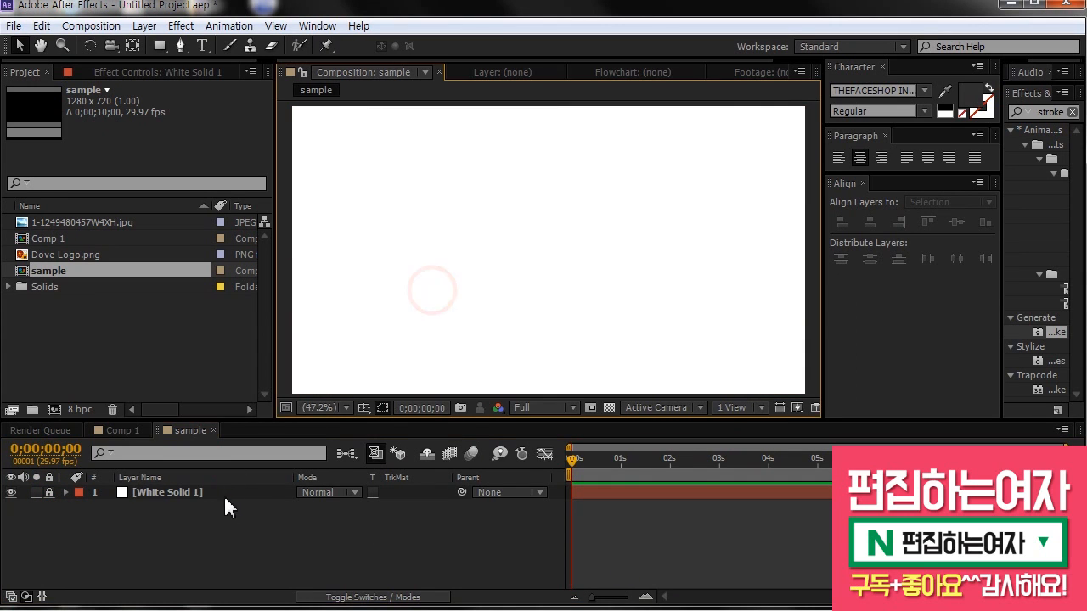
left_click(272, 537)
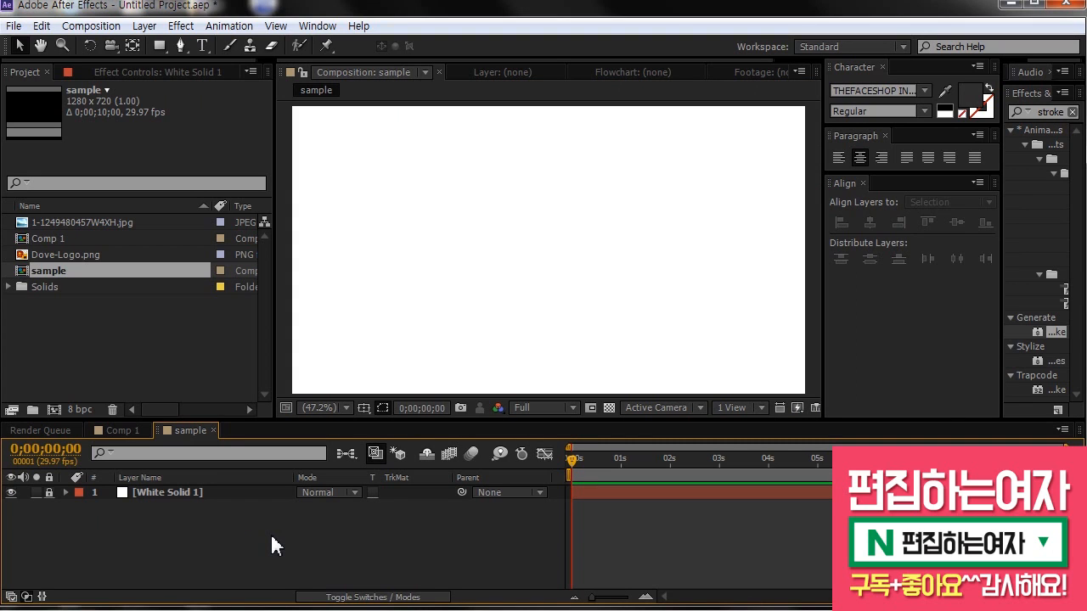
- Add a text layer with the letter C and reposition it slightly above the middle of the frame
left_click(202, 46)
left_click(513, 282)
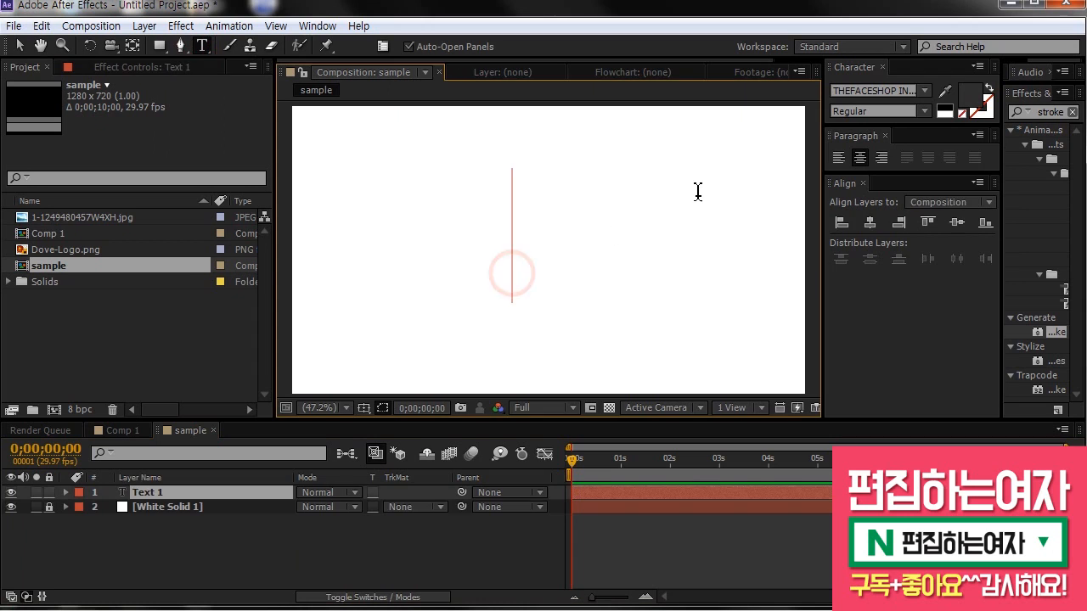
type("C")
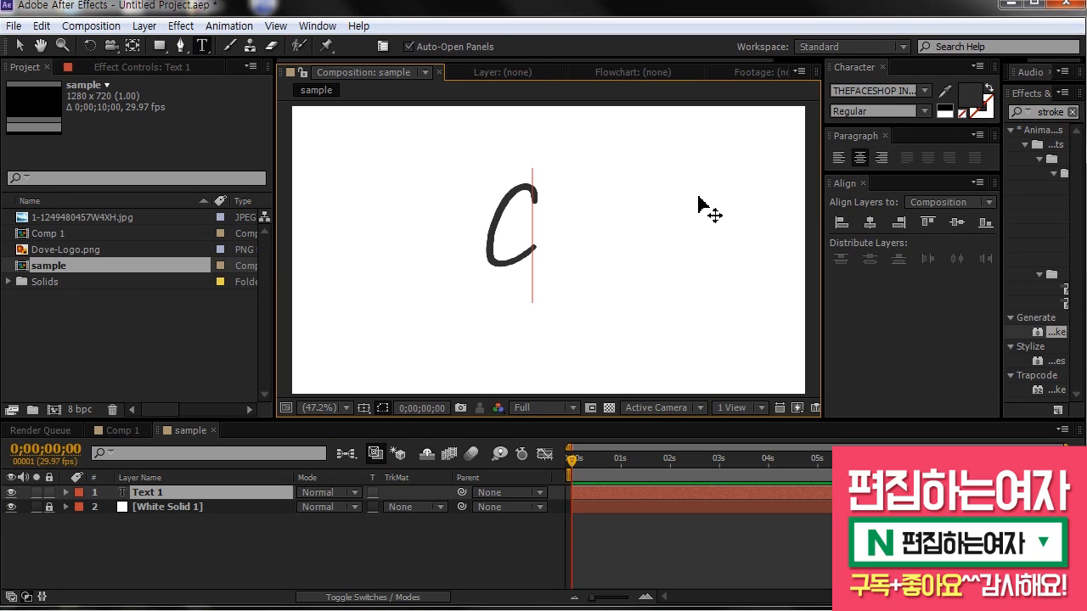
left_click(19, 46)
left_click_drag(518, 246, 547, 266)
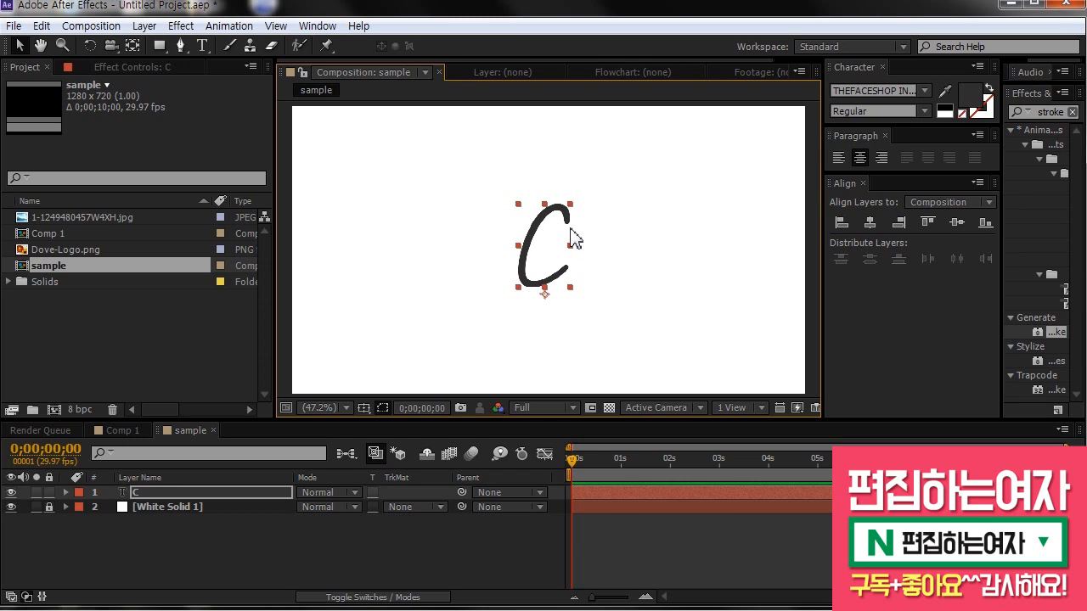
left_click_drag(563, 247, 545, 229)
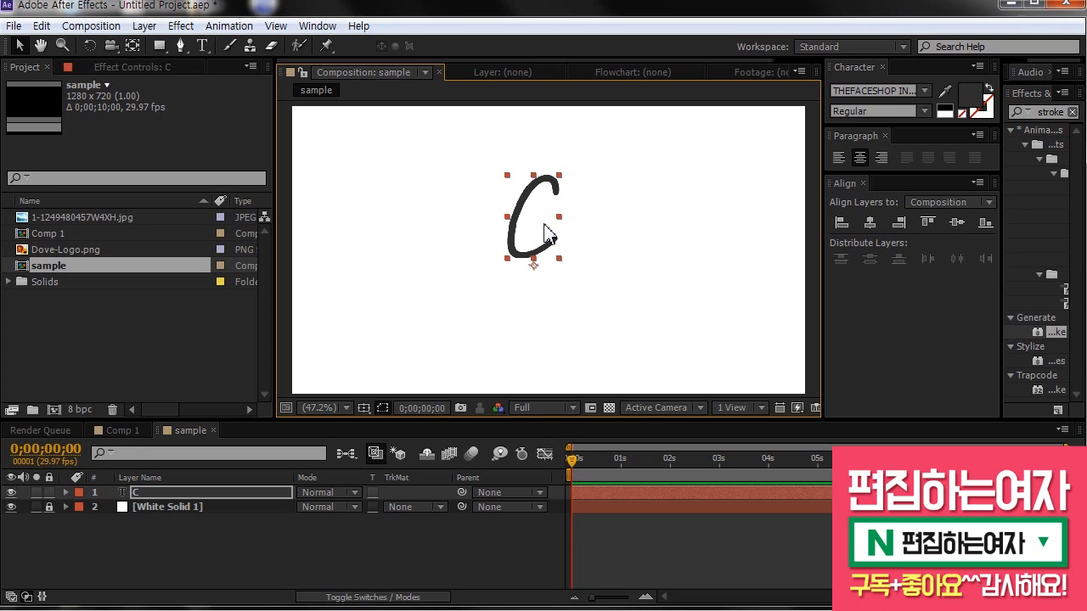
- Extend the text on both sides of the C so that it reads ABCDE in capitals
double_click(514, 240)
left_click(514, 240)
type("a")
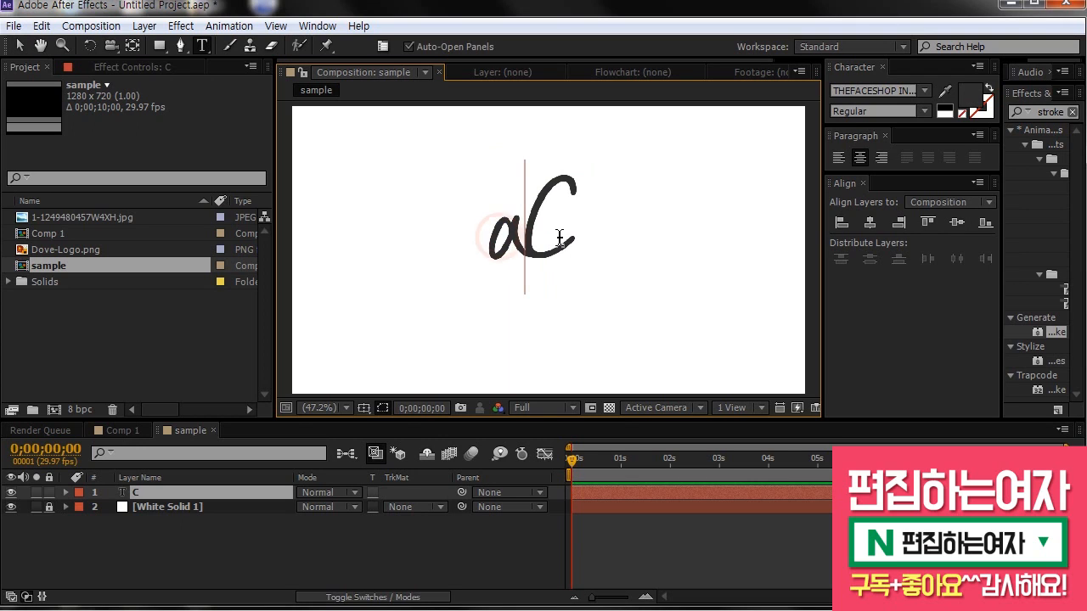
type("b")
left_click(585, 234)
type("DE")
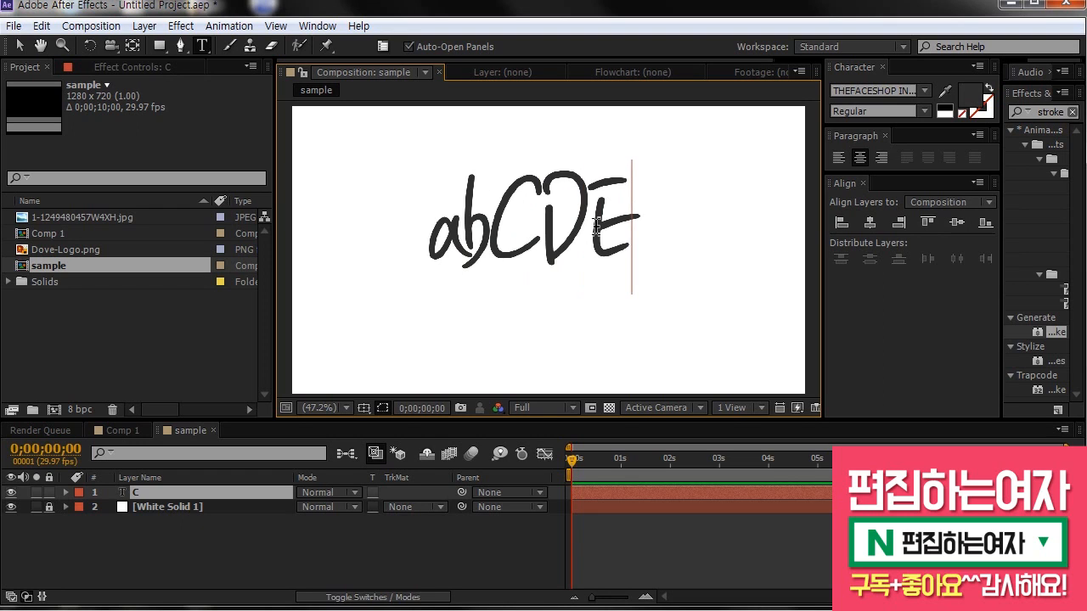
left_click_drag(504, 231, 419, 231)
type("A")
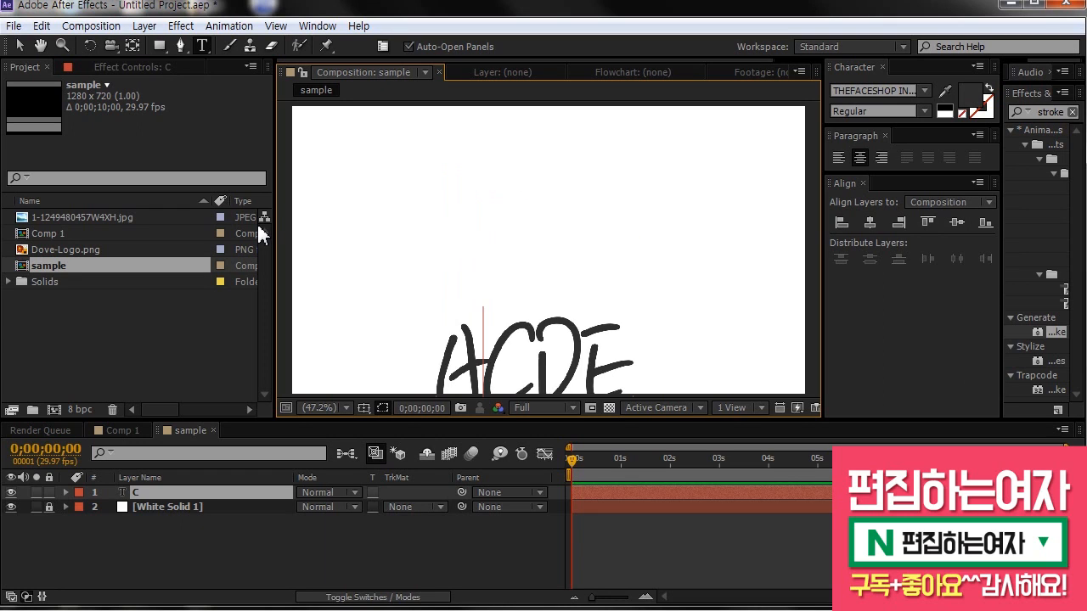
type("B")
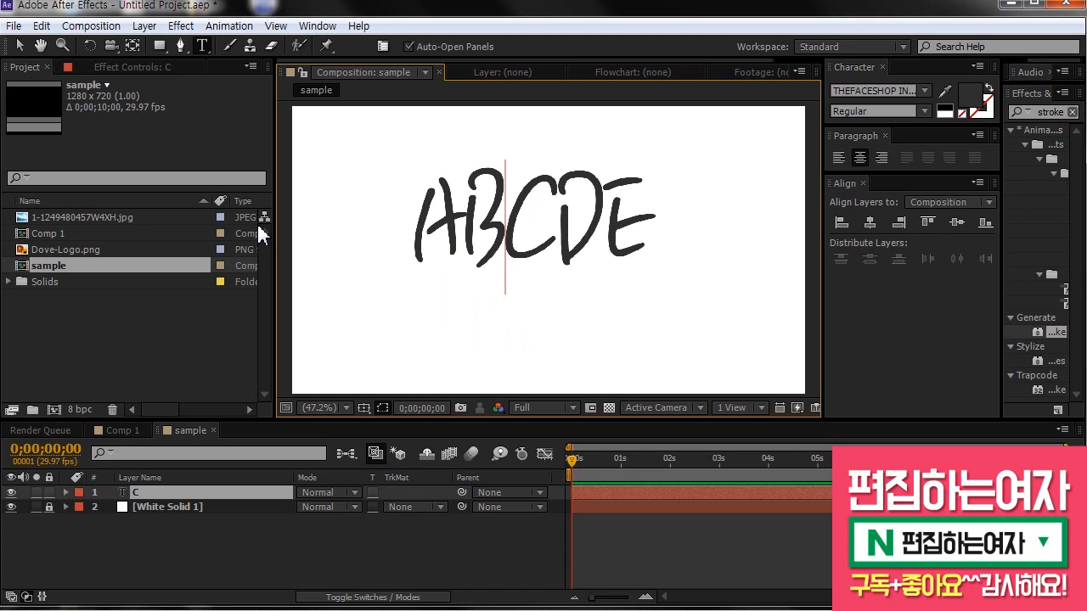
left_click(18, 45)
- Add a second line reading 애프터이펙트 beneath ABCDE in the same text layer
left_click_drag(567, 247, 591, 289)
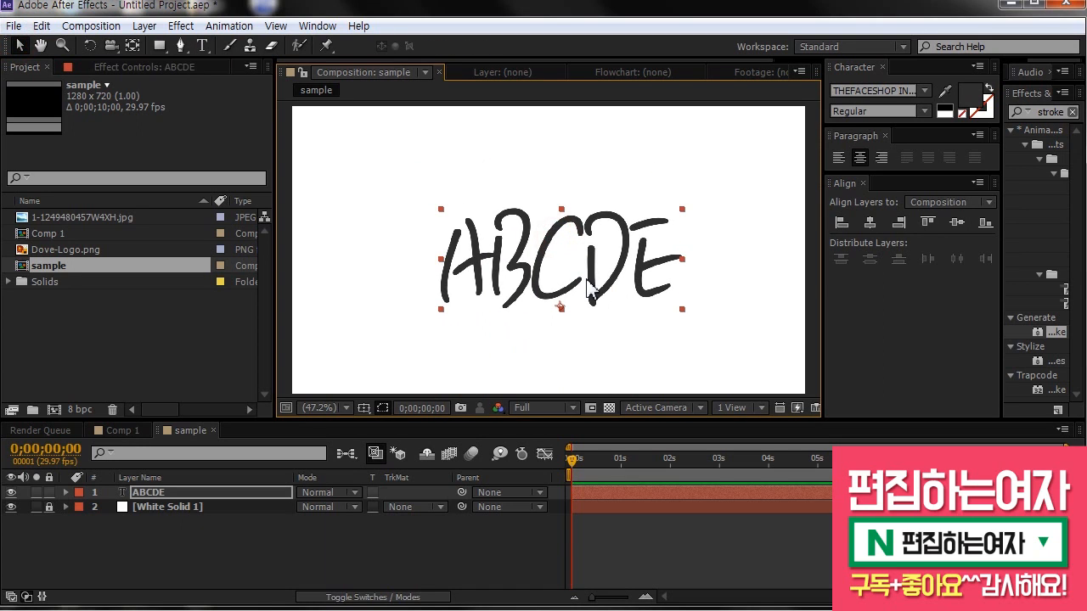
key("ctrl+z")
double_click(634, 235)
left_click(643, 219)
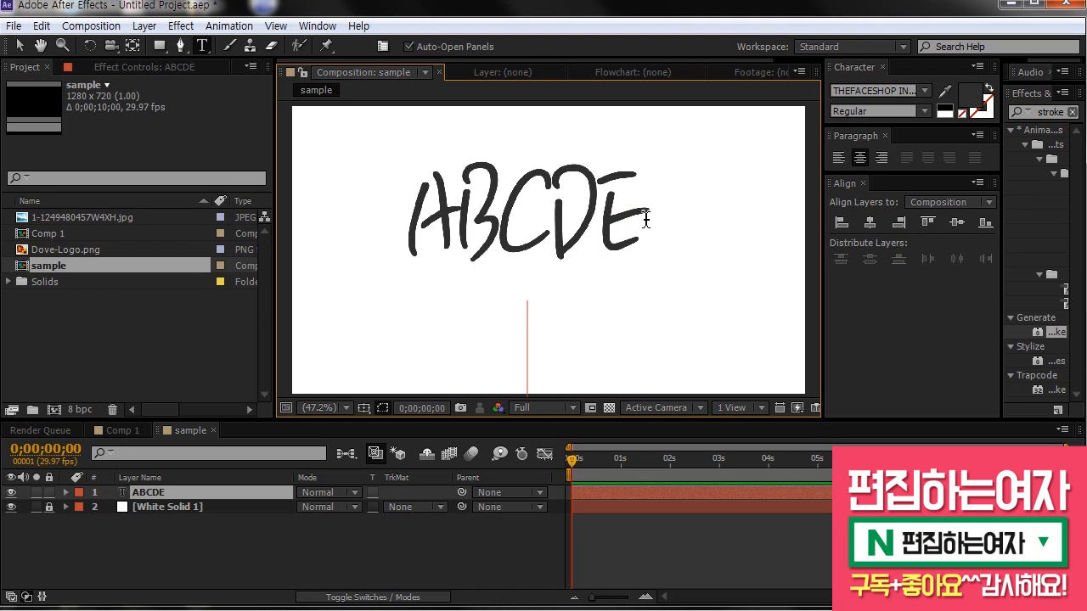
type("아프터이펙트")
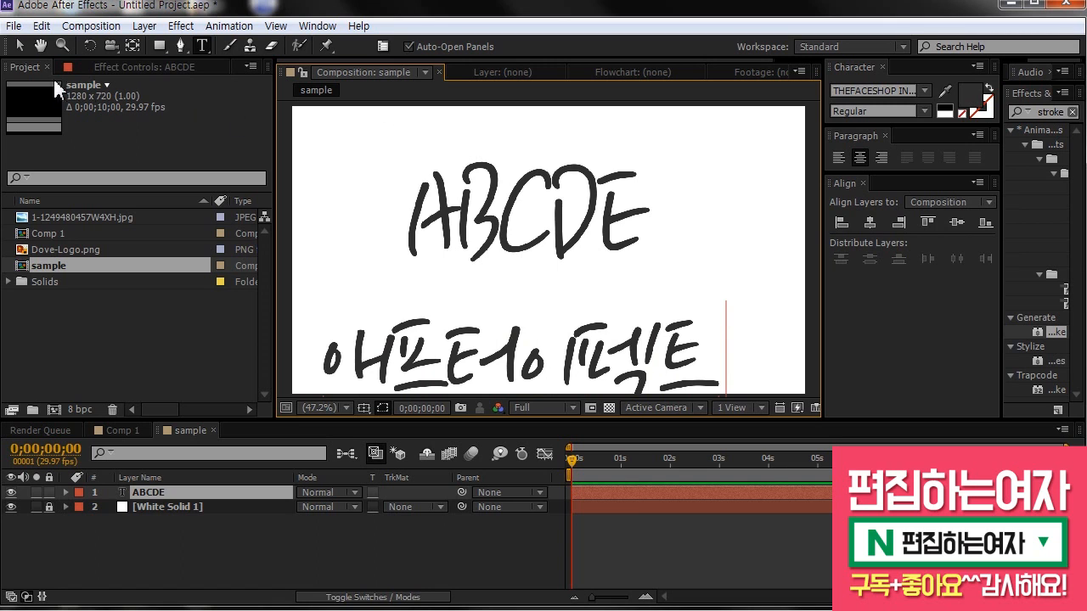
- Set the two-line text's leading to 198 px and move the text to the middle of the frame
left_click(19, 45)
left_click_drag(955, 134, 904, 134)
left_click_drag(577, 253, 600, 240)
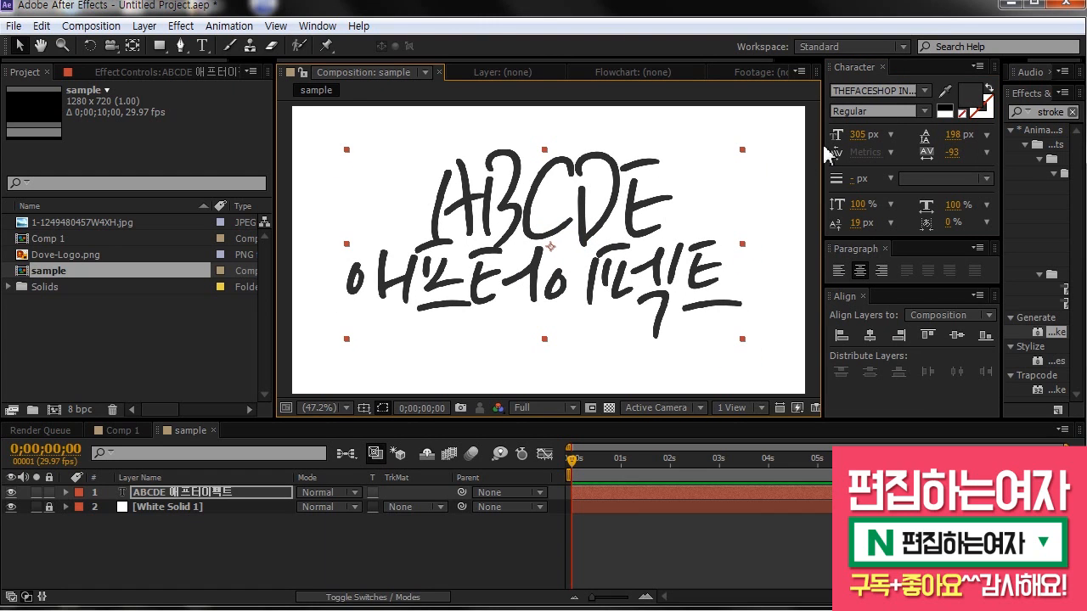
- Examine the full name of the font used by the text layer
left_click_drag(823, 139, 740, 139)
left_click(805, 91)
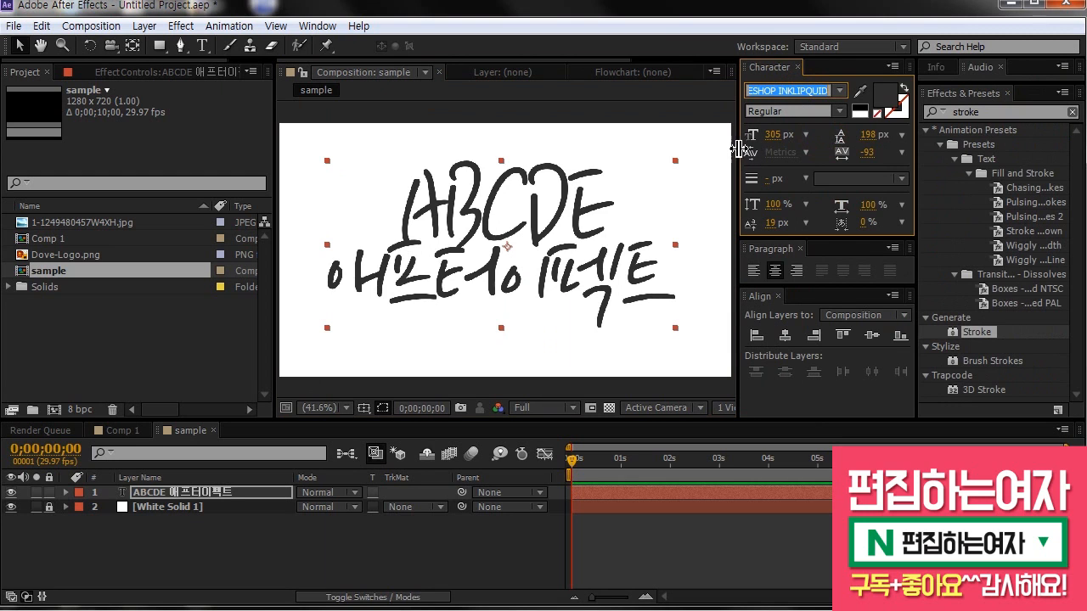
left_click_drag(738, 150, 908, 153)
- Replace the whole text with 더페이스샵 on the first line and 잉크 리퀴드 on the second
double_click(580, 223)
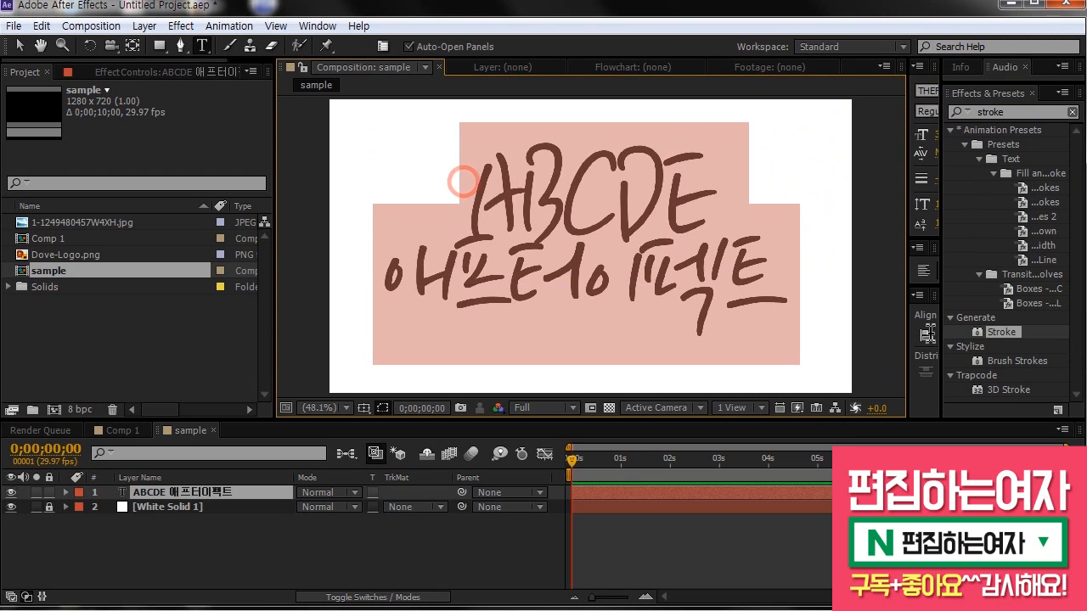
type("더")
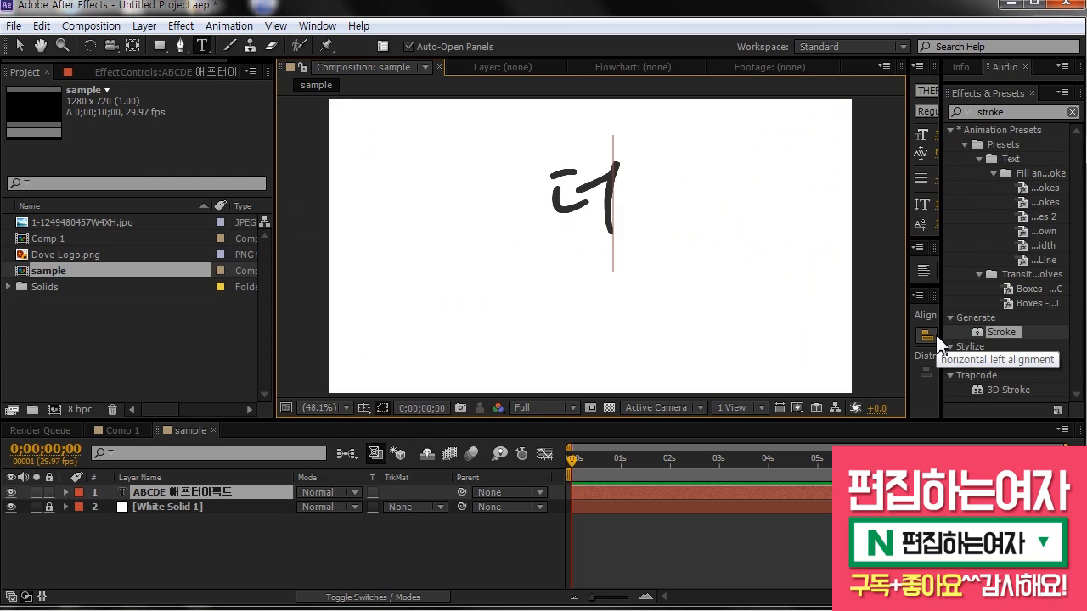
type("페이스샵 ")
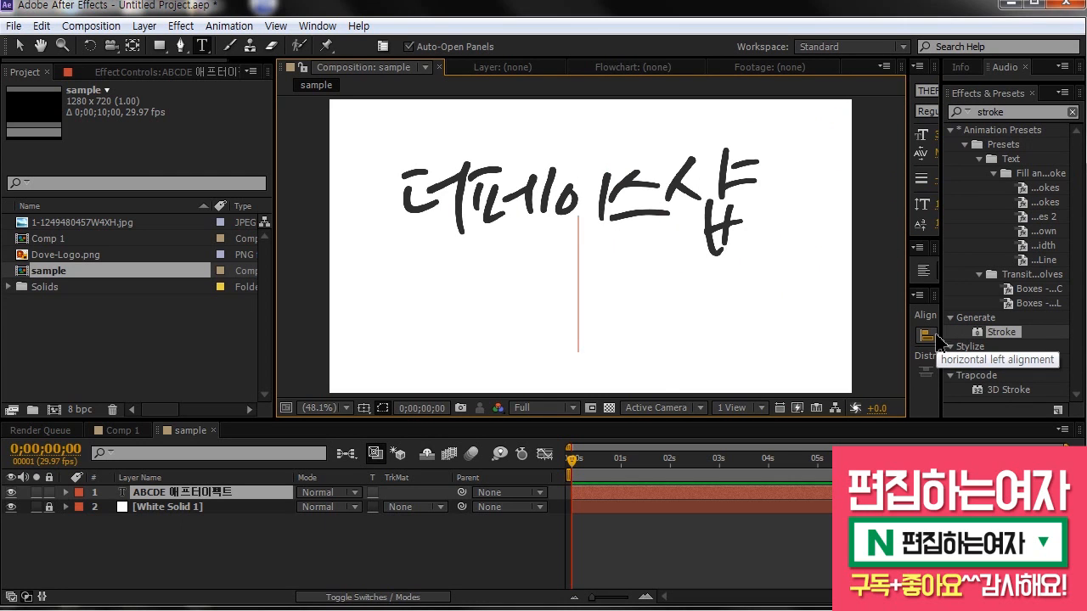
type("잉크리퀴드")
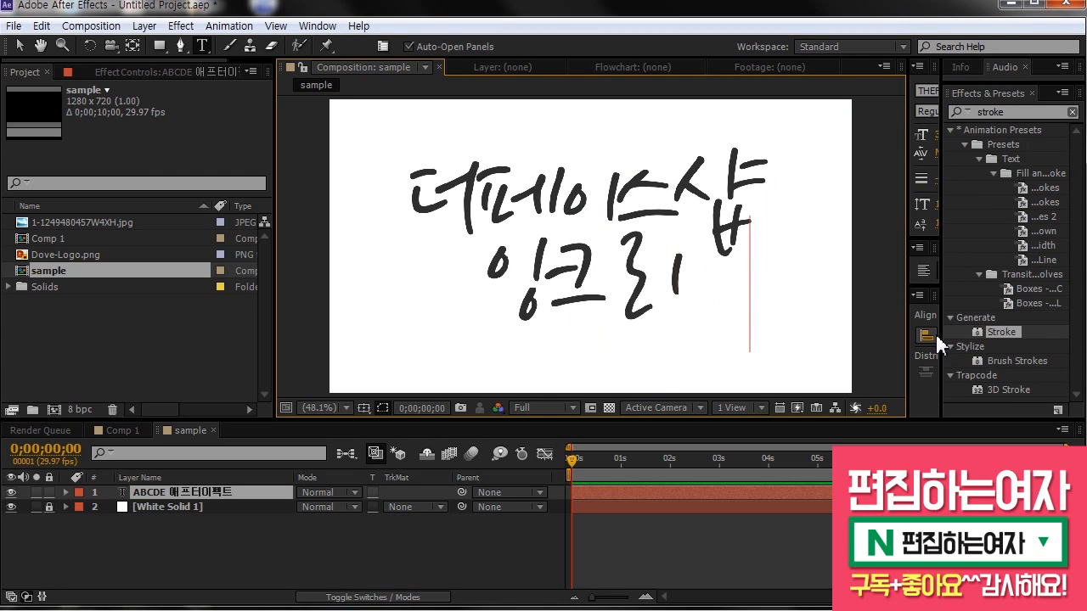
key("BackSpace")
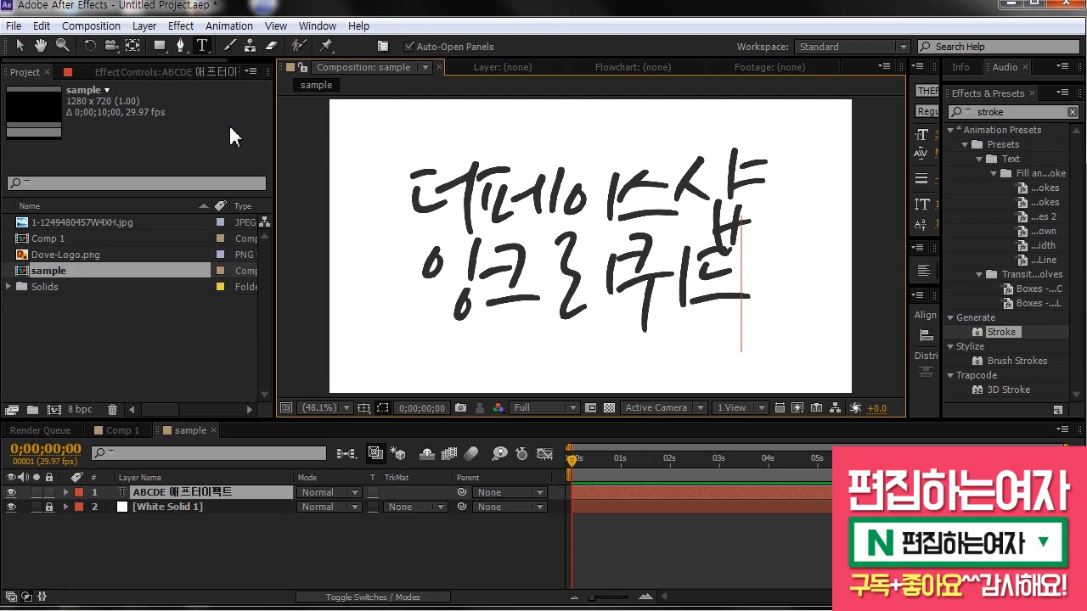
left_click(18, 45)
- Set the text's font size to 220 px and leading to 154 px, and move it to the left half of the frame
left_click_drag(908, 216, 802, 213)
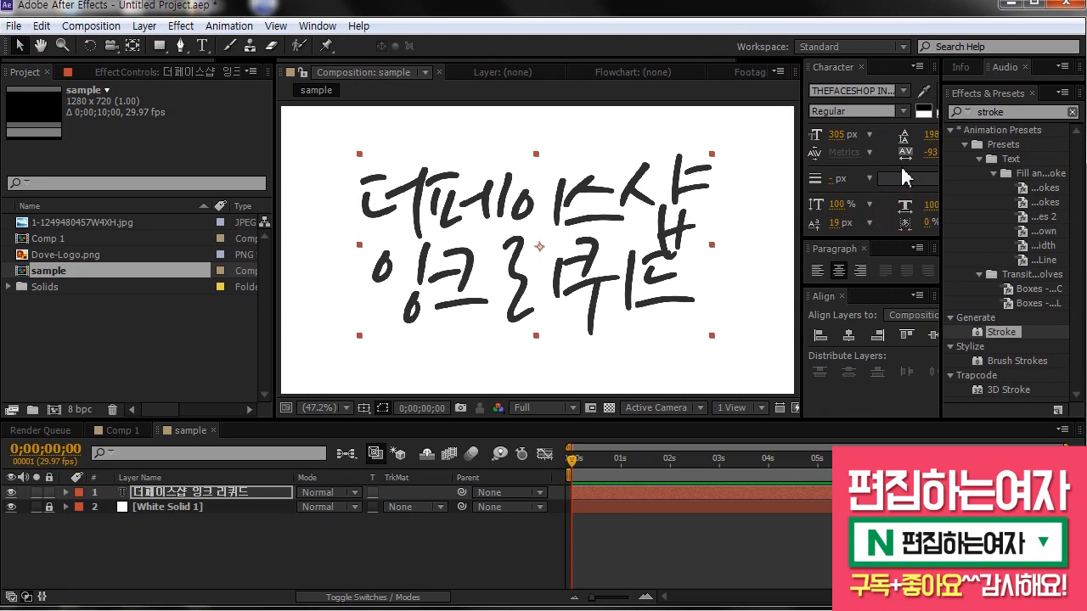
left_click_drag(611, 298, 613, 292)
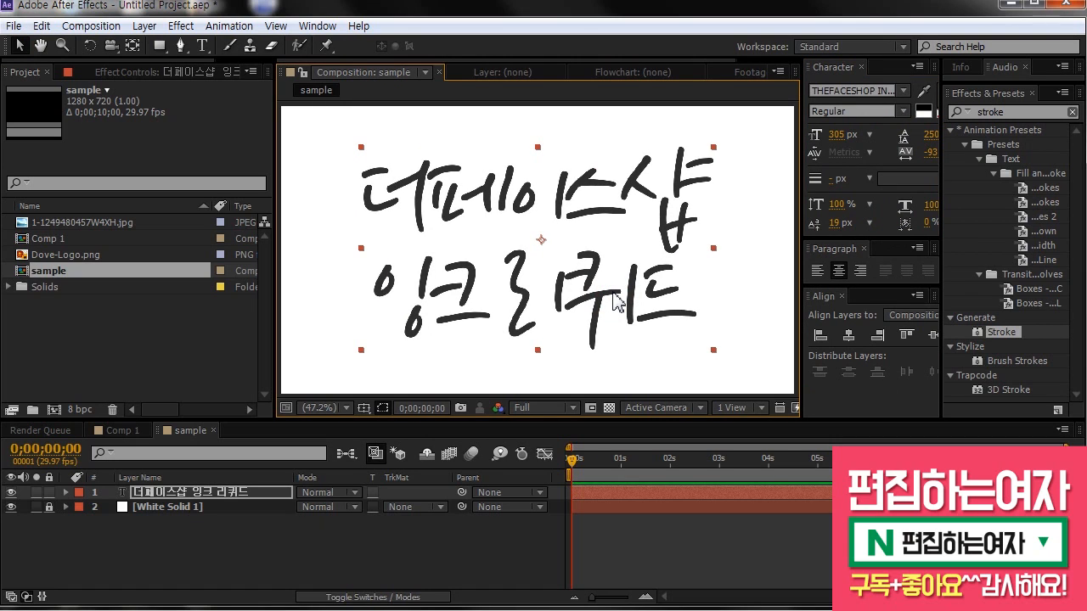
left_click_drag(619, 219, 605, 213)
left_click_drag(873, 131, 777, 135)
left_click_drag(917, 134, 857, 140)
left_click_drag(524, 213, 422, 215)
- Duplicate the text layer, move the copy to the right half of the frame and change its text to 나눔고딕
key("ctrl+d")
left_click_drag(423, 216, 617, 260)
double_click(619, 272)
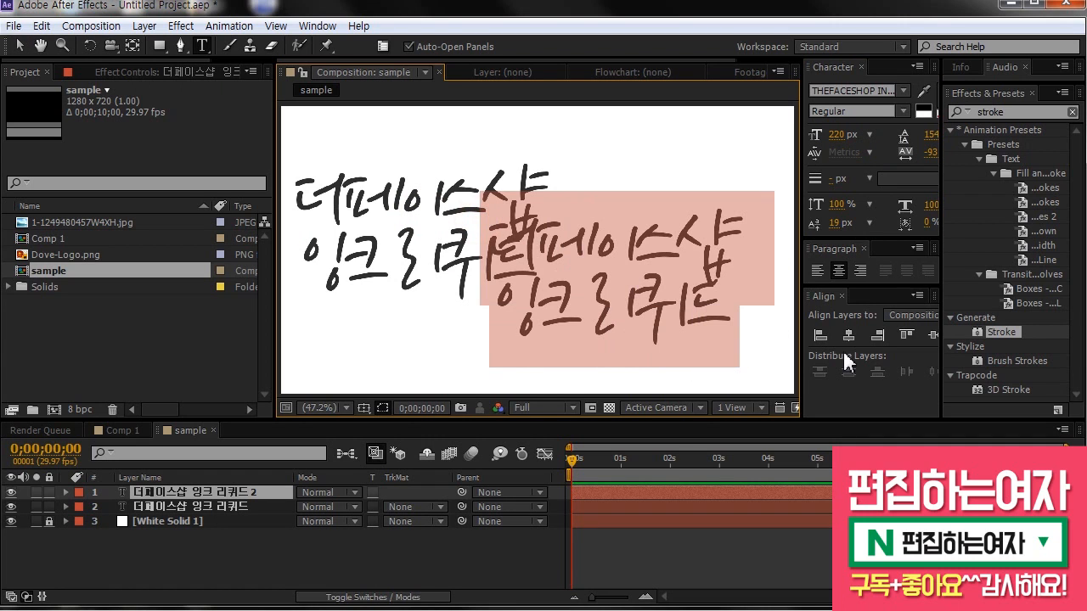
type("나눔고딕")
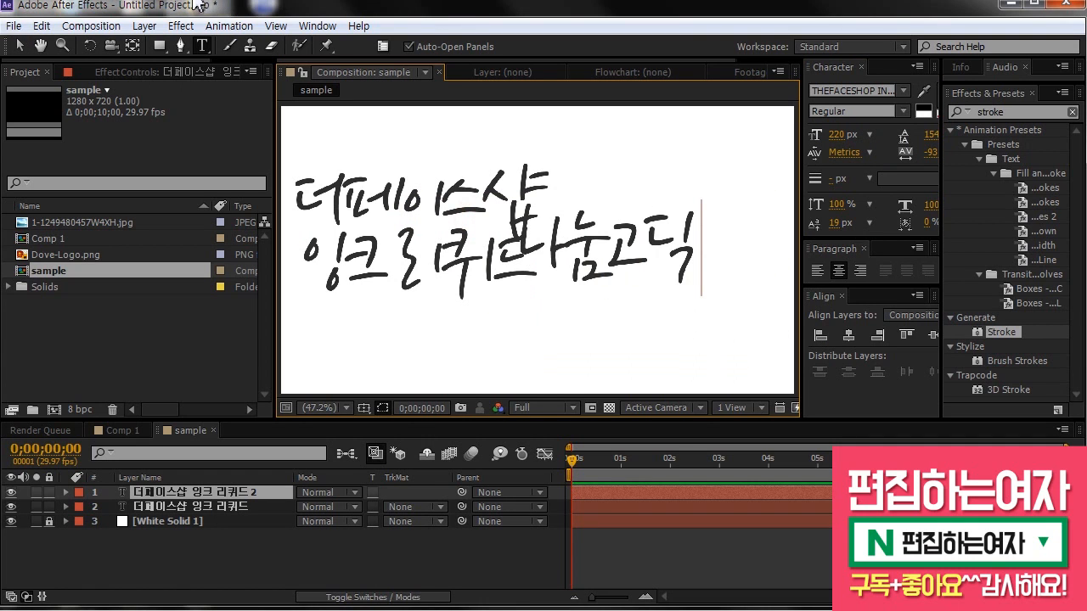
- Move the 나눔고딕 text clear of the 더페이스샵 text and set its font to Nanum Brush Script
left_click(19, 47)
left_click_drag(598, 245, 650, 241)
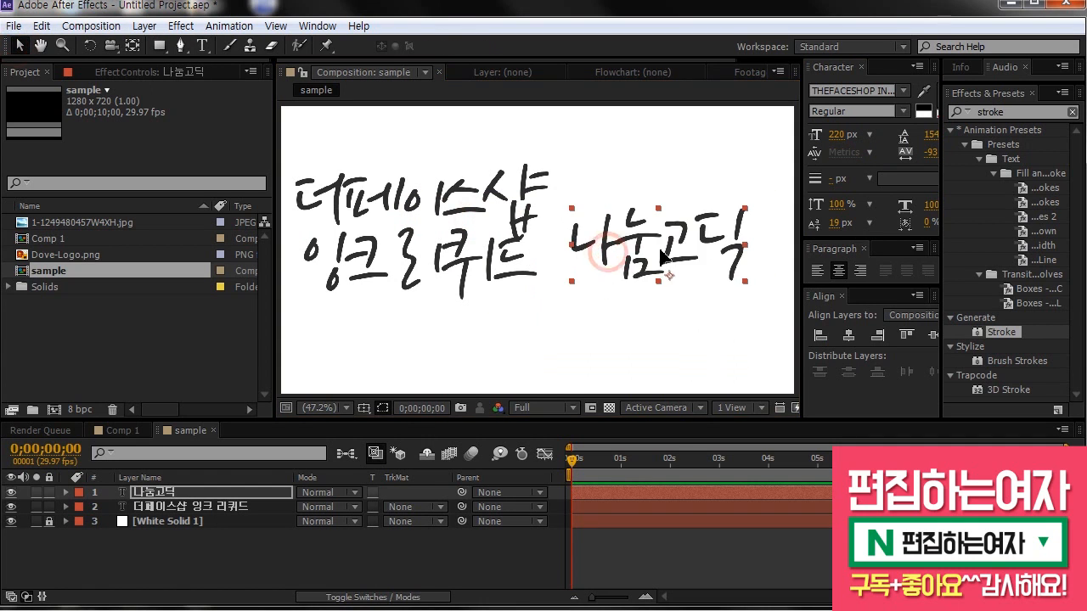
left_click(850, 91)
key("Up")
key("Up")
key("Up")
key("Up")
key("Up")
key("Up")
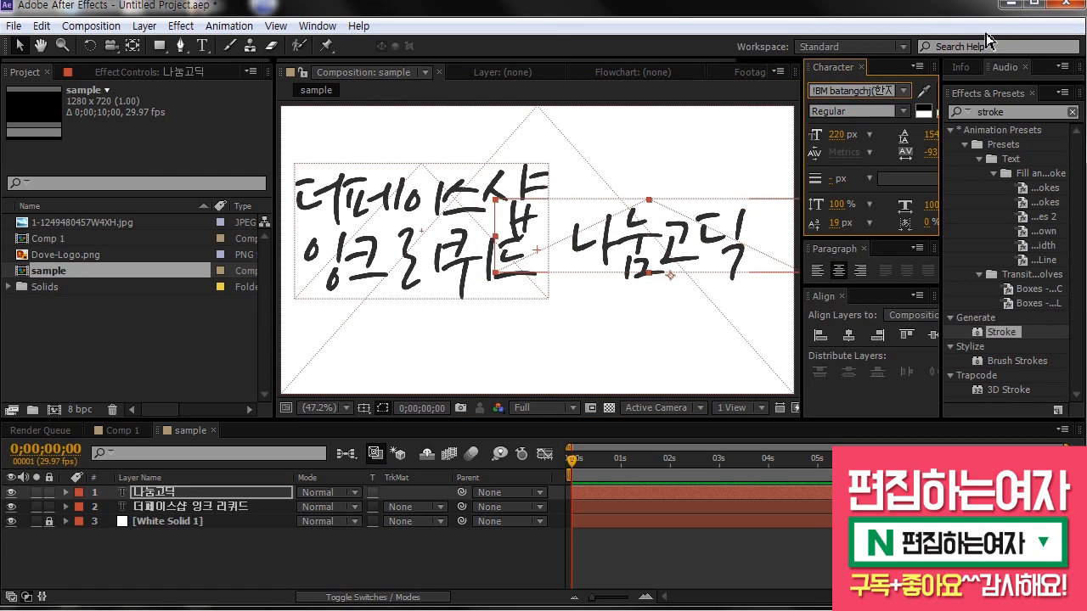
key("Up")
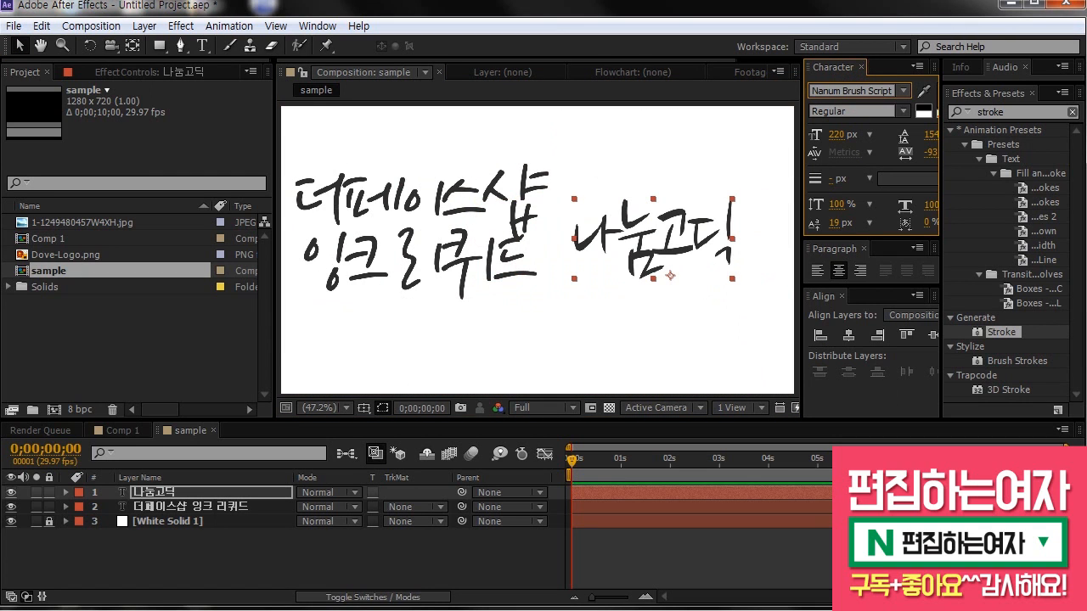
key("Down")
left_click(698, 248)
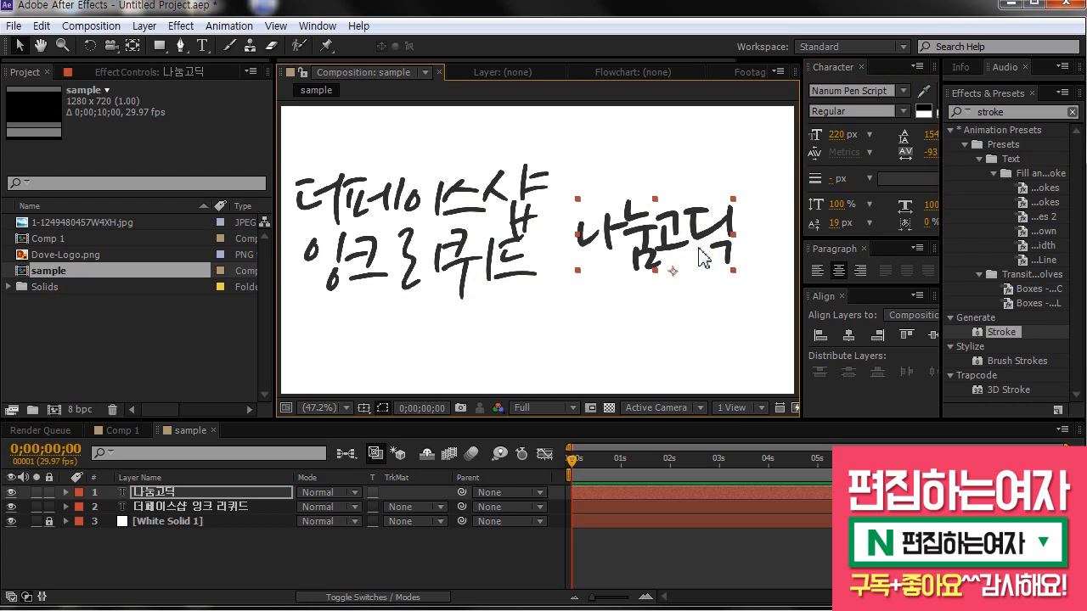
left_click(862, 92)
key("Up")
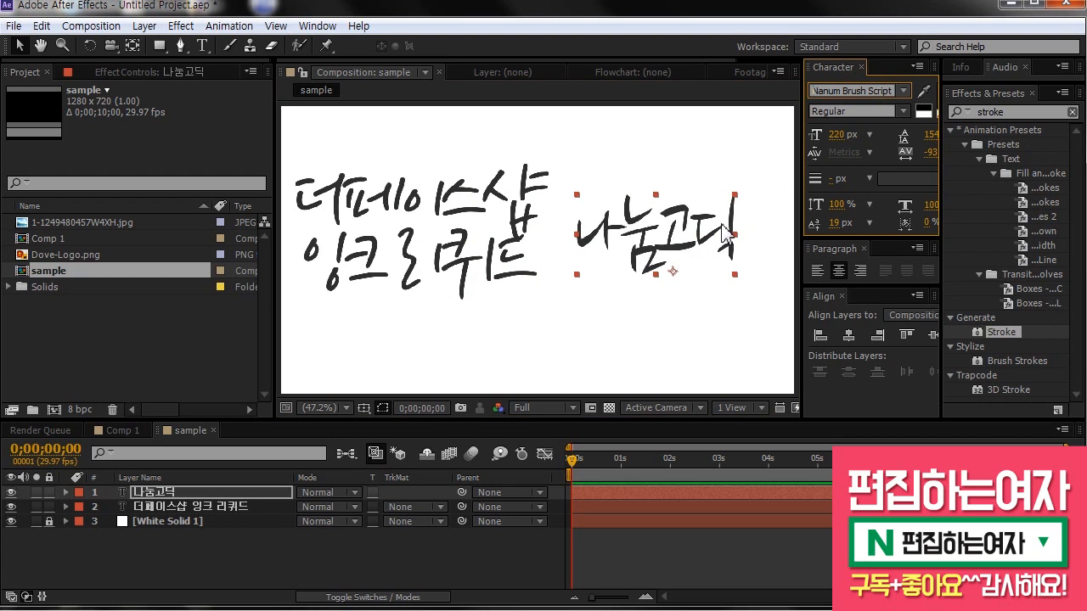
- Set the leading of the 더페이스샵 잉크 리퀴드 text to 186 px and nudge the text slightly into place
left_click(516, 227)
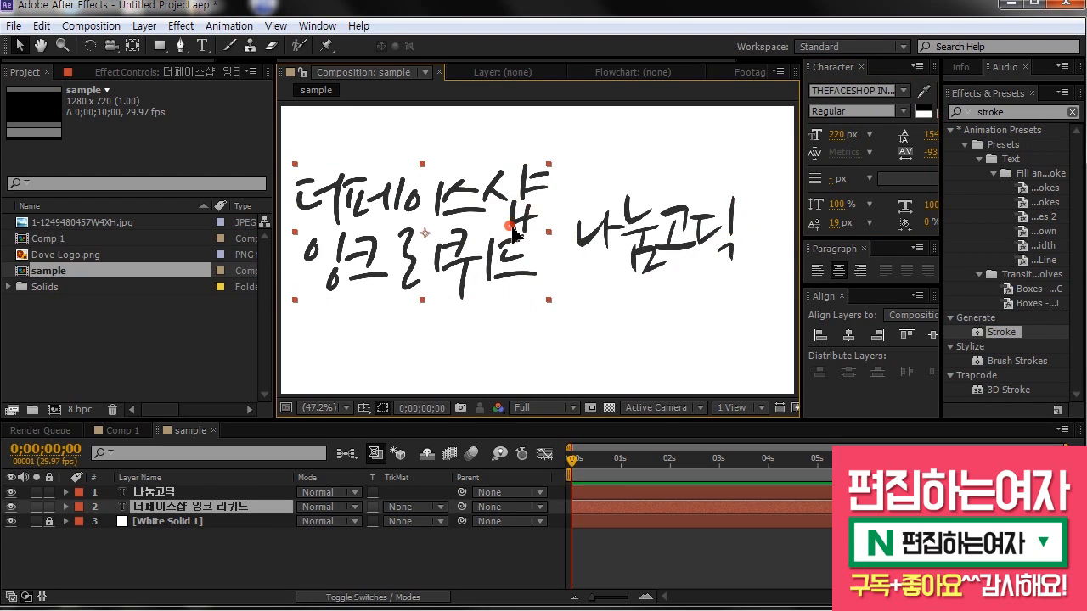
left_click_drag(512, 228, 516, 231)
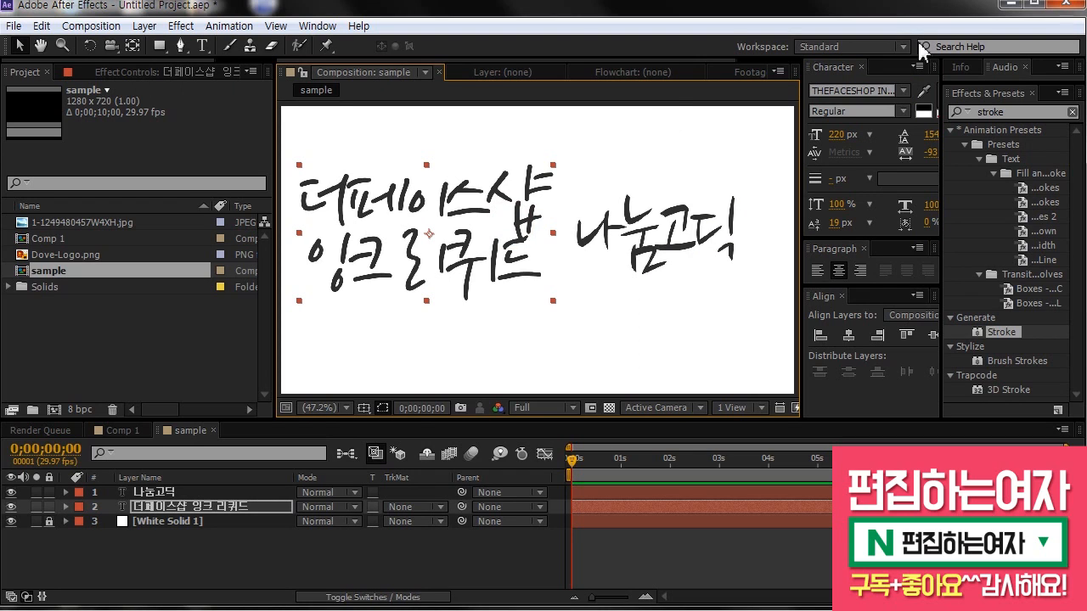
left_click_drag(930, 134, 949, 134)
left_click_drag(498, 259, 501, 265)
- Duplicate the 나눔고딕 text, stack the two copies one above the other, and set the lower one's font to Nanum Pen Script
left_click_drag(692, 233, 722, 277)
key("ctrl+d")
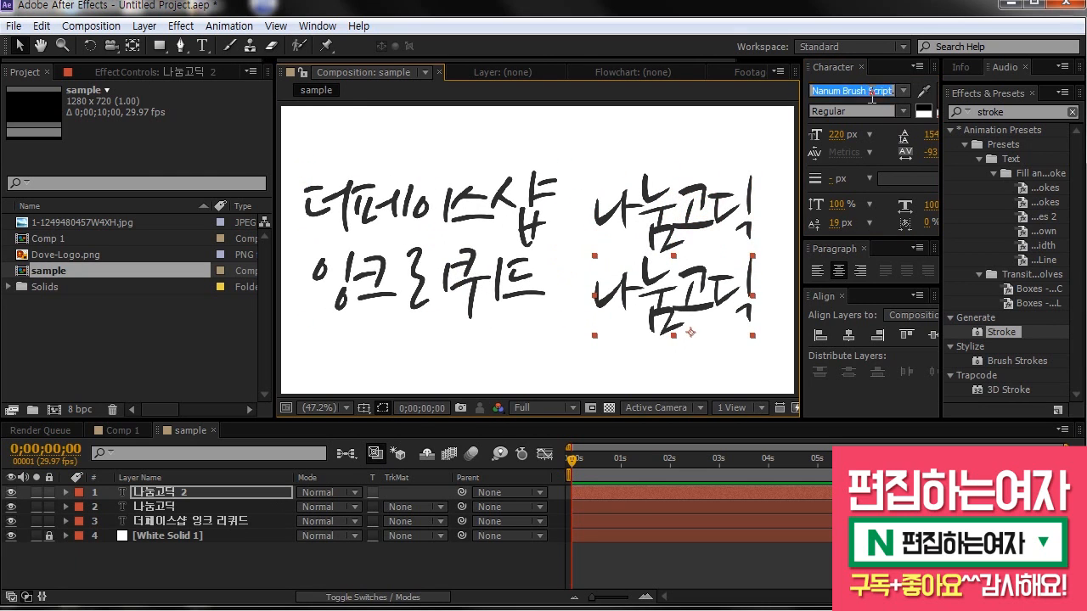
- Change the wording of both 나눔고딕 texts to 나눔펜
double_click(752, 211)
left_click(672, 199)
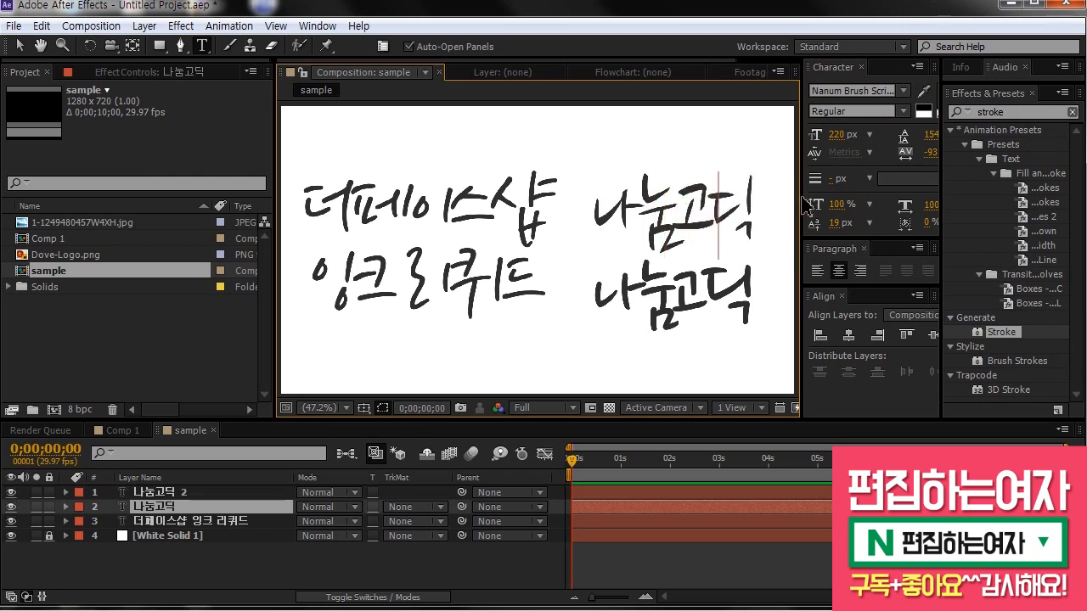
key("Delete")
key("Delete")
key("Escape")
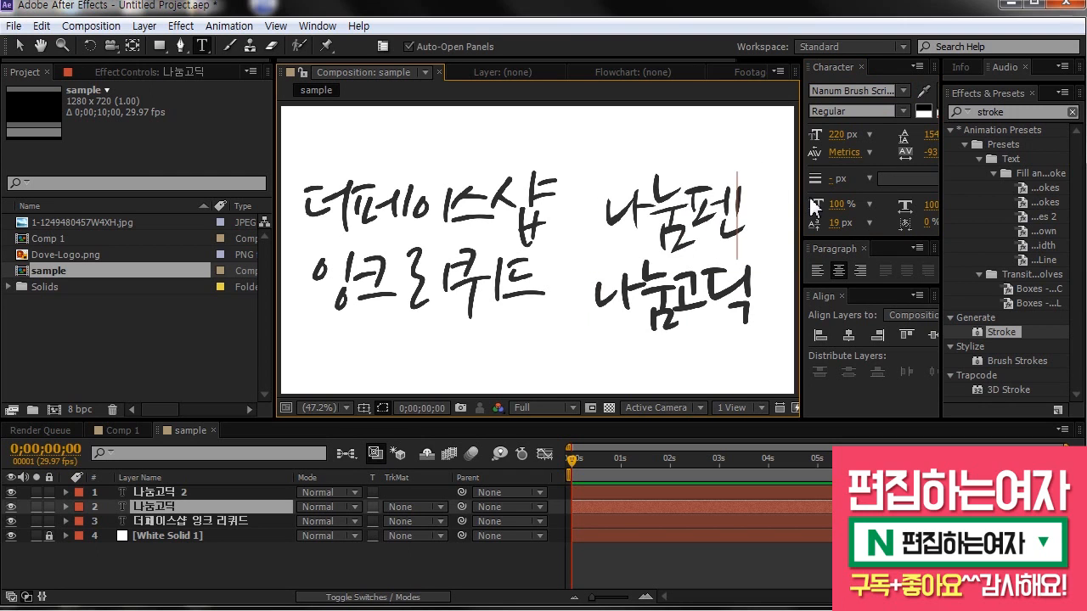
left_click(679, 291)
left_click_drag(692, 290, 805, 286)
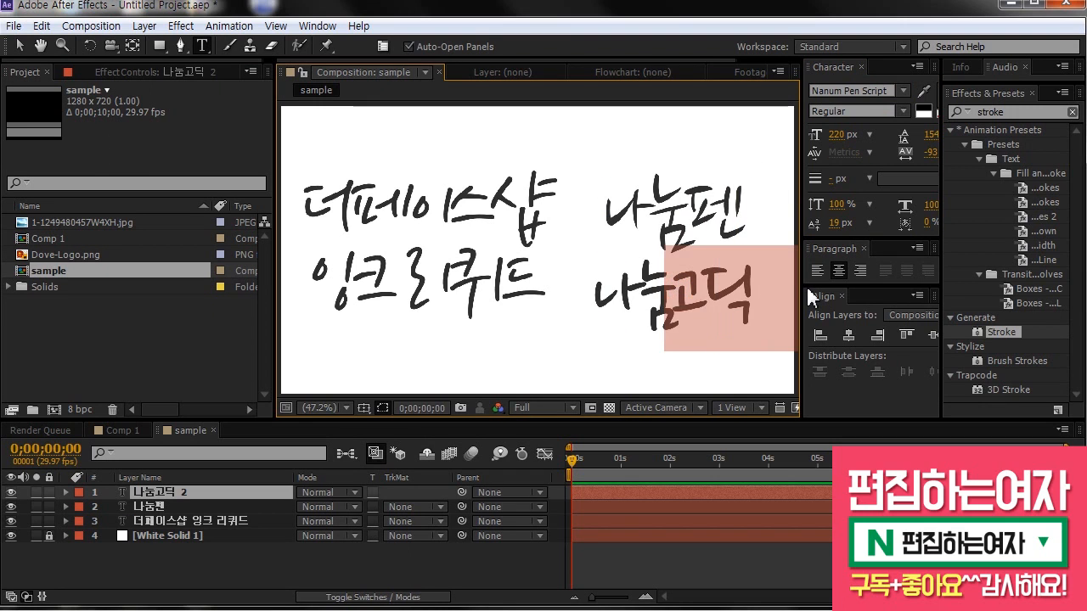
type("펜")
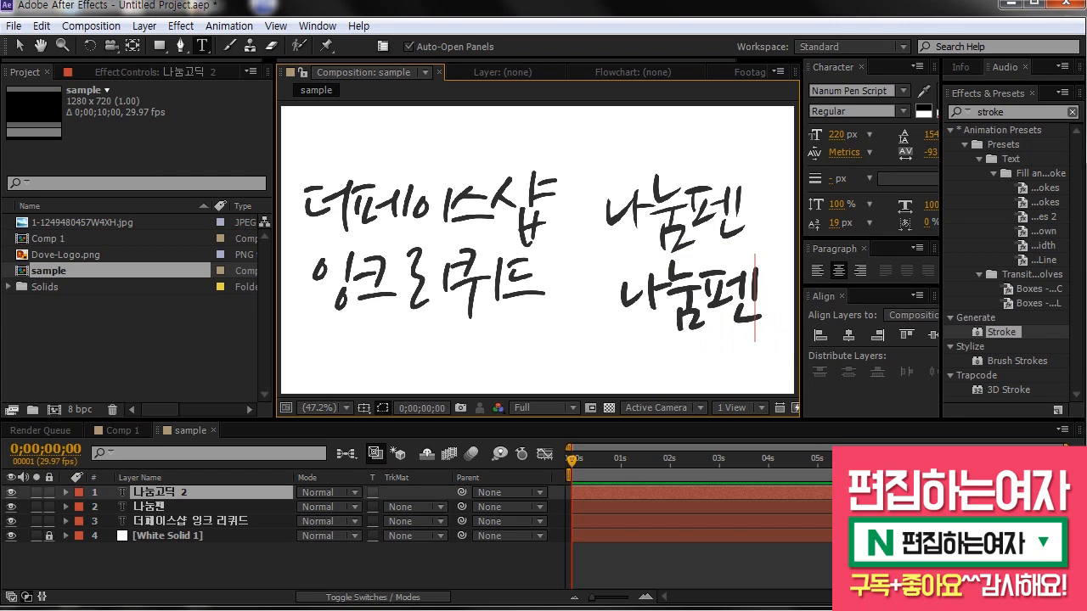
- Align the two 나눔펜 texts one above the other beside the two lines of the 더페이스샵 잉크 리퀴드 text
left_click(18, 46)
left_click_drag(693, 316, 662, 315)
left_click_drag(684, 224, 676, 202)
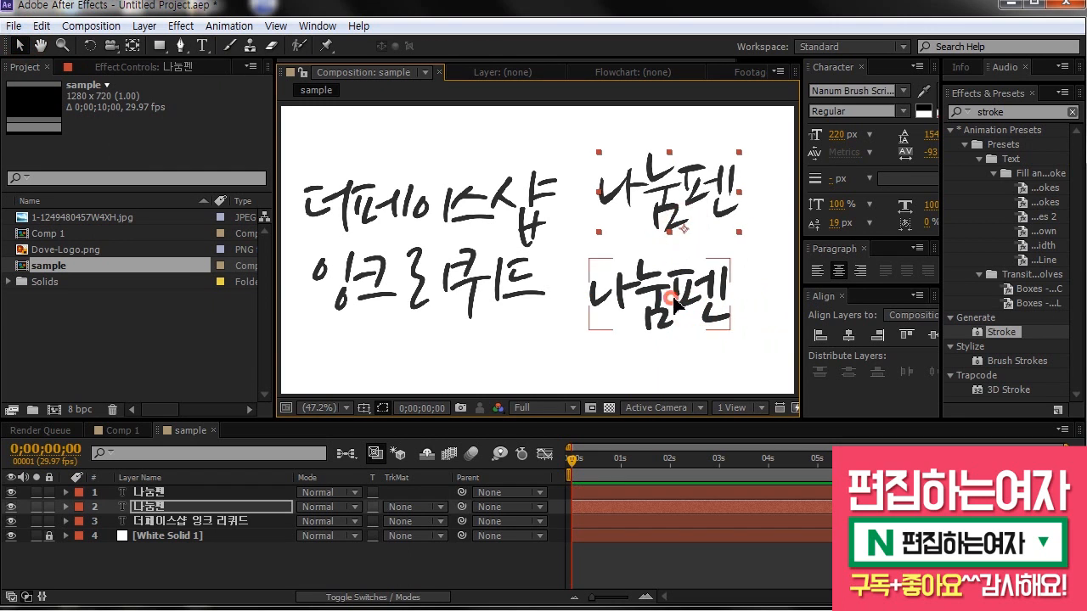
left_click_drag(677, 299, 684, 298)
left_click_drag(495, 223, 503, 230)
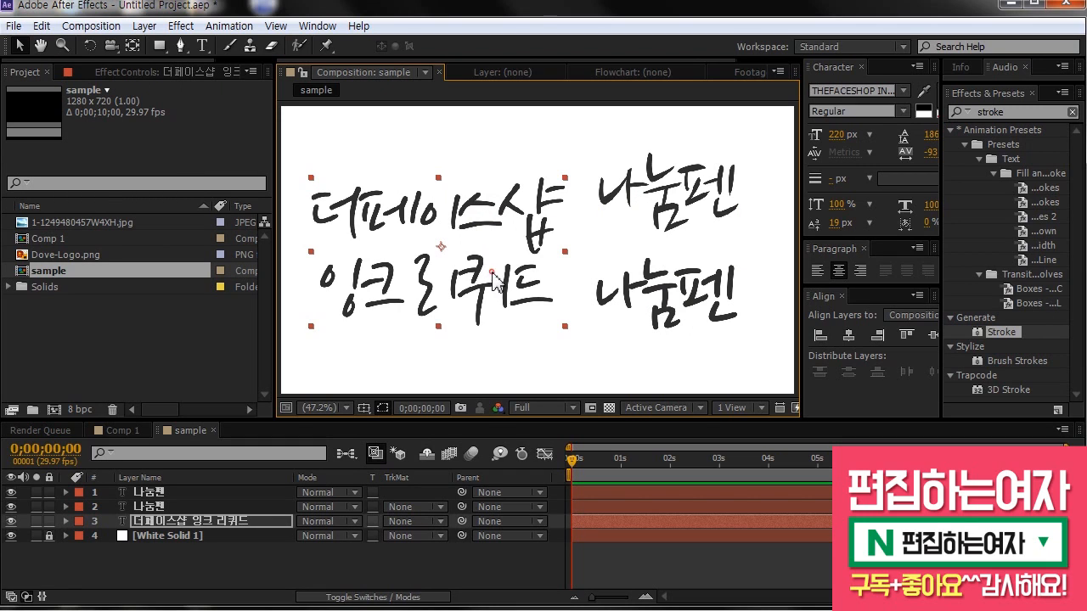
left_click_drag(496, 304, 497, 295)
left_click(627, 241)
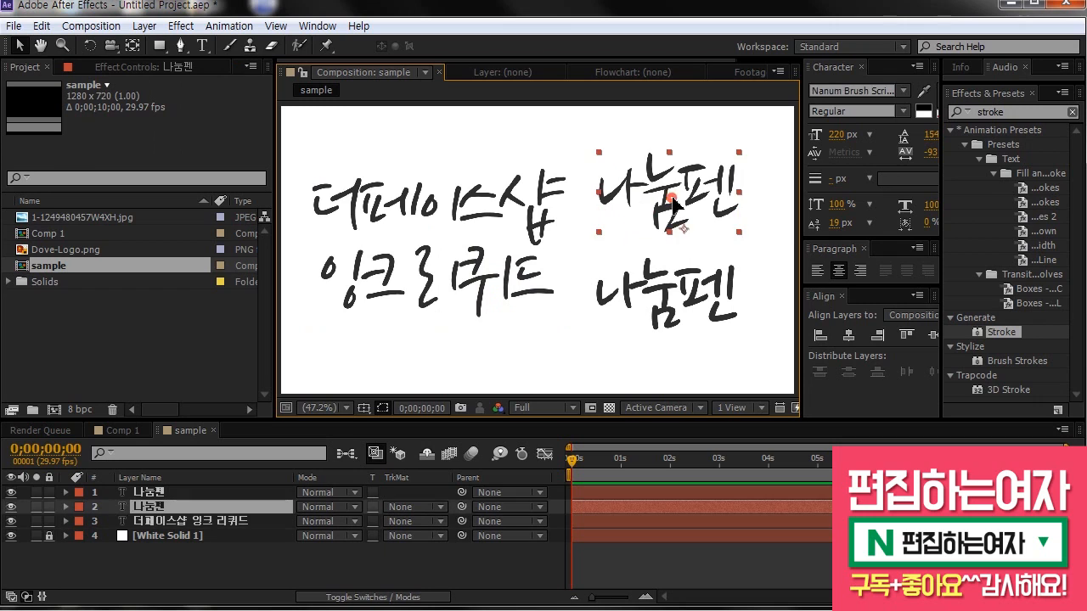
left_click(680, 293)
left_click(498, 223)
left_click_drag(498, 223, 499, 230)
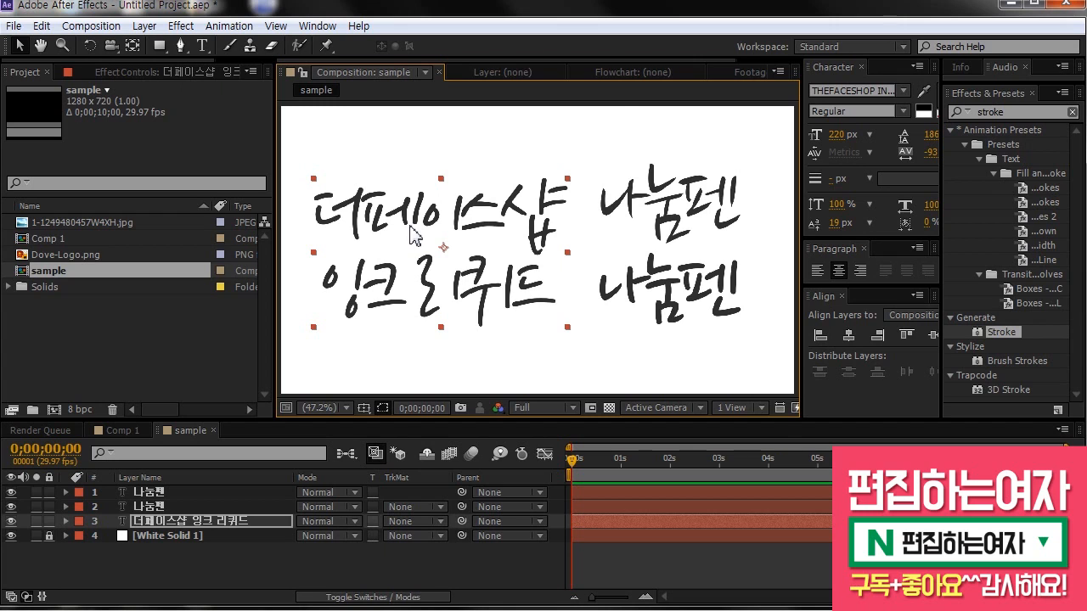
- Delete both 나눔펜 text layers and move the 더페이스샵 잉크 리퀴드 text to the middle of the frame
left_click(705, 189)
left_click(695, 299)
left_click(694, 221)
key("Delete")
left_click(691, 292)
key("Delete")
left_click_drag(443, 259, 540, 258)
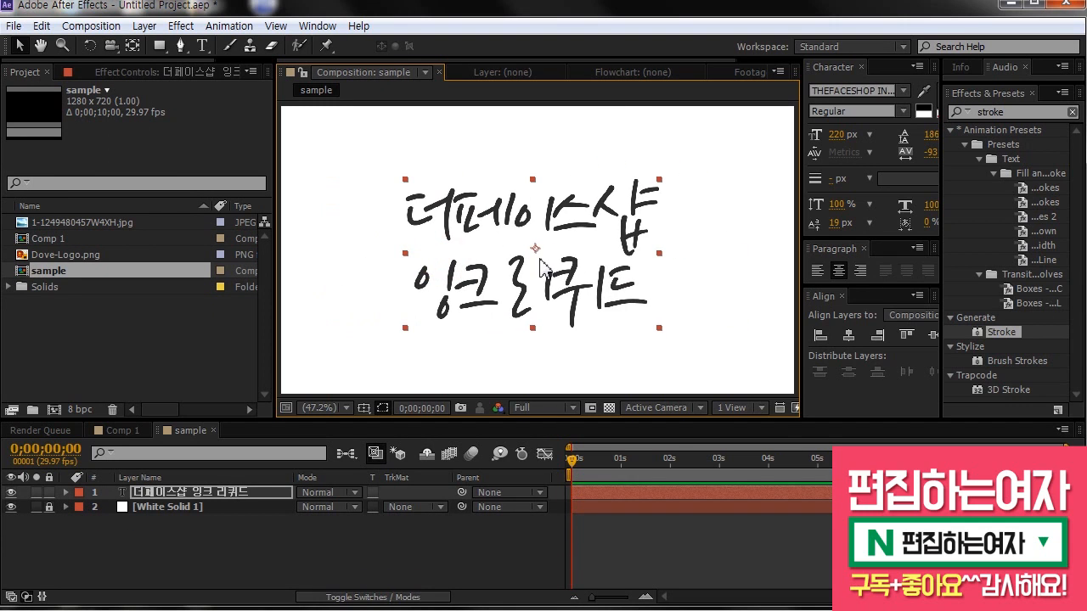
- Replace the whole 더페이스샵 잉크 리퀴드 text with the single letter C
double_click(447, 225)
left_click_drag(413, 191, 735, 334)
type("ㅊ")
left_click(18, 45)
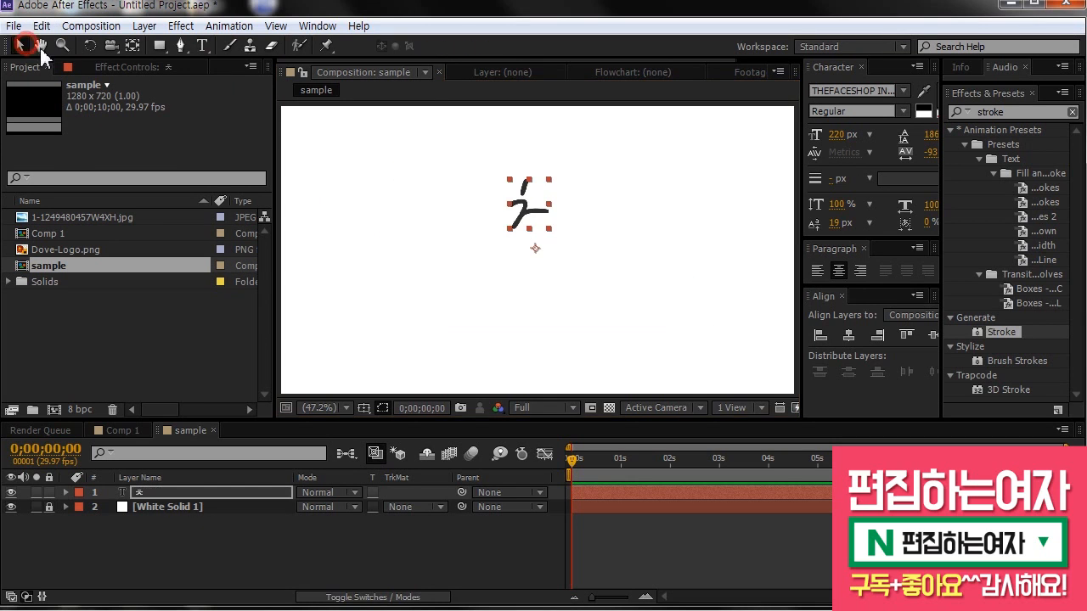
double_click(534, 223)
type("C")
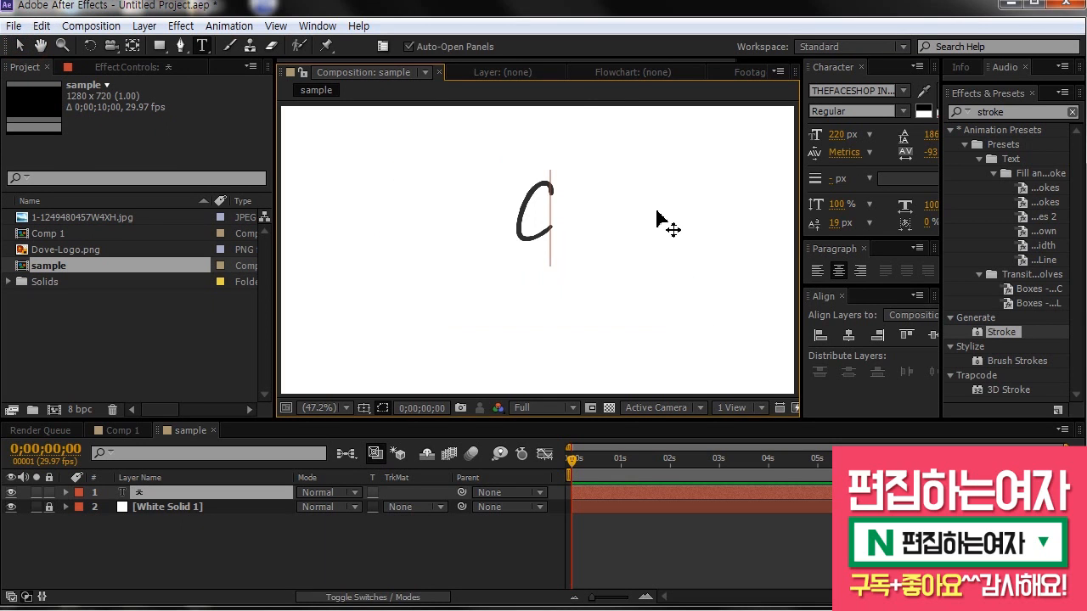
left_click(28, 46)
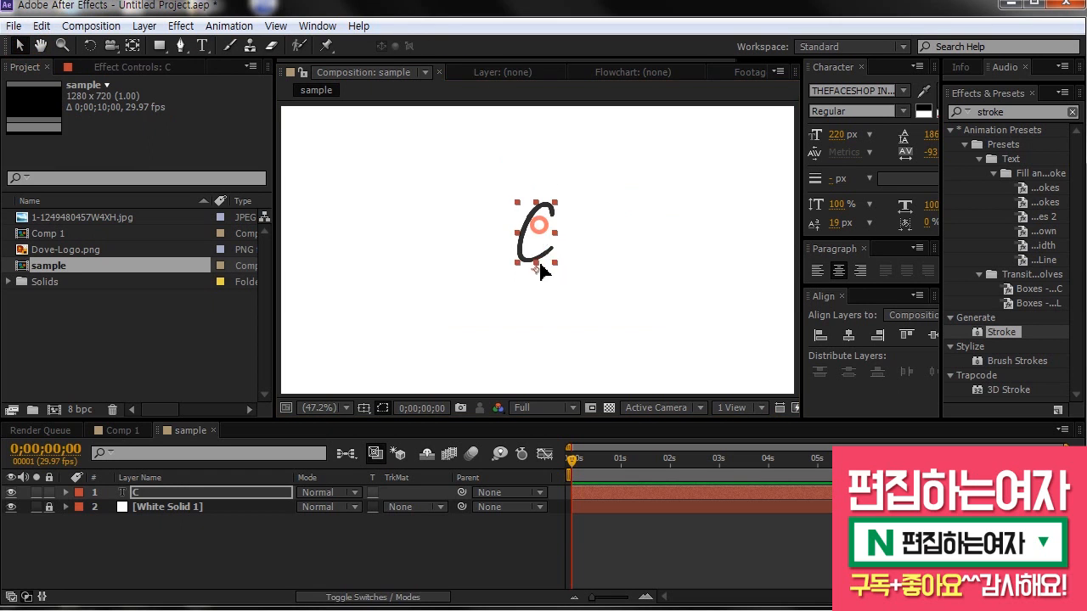
- Set the letter C's font size to 333 px, place it near the middle of the frame, and widen the character settings area
left_click_drag(837, 135, 933, 134)
left_click_drag(529, 263, 546, 256)
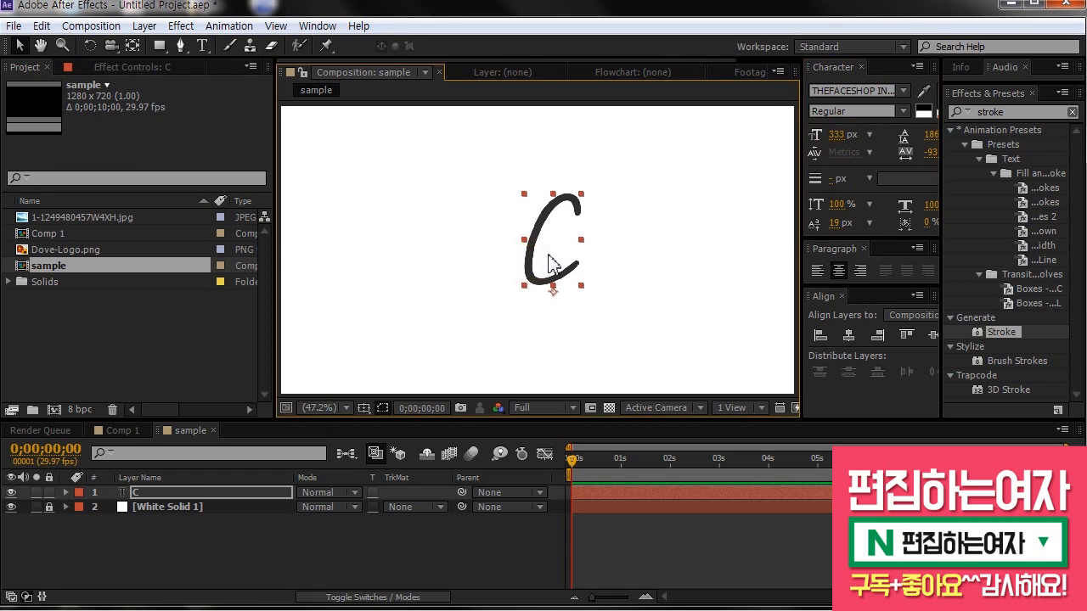
left_click_drag(800, 242, 764, 242)
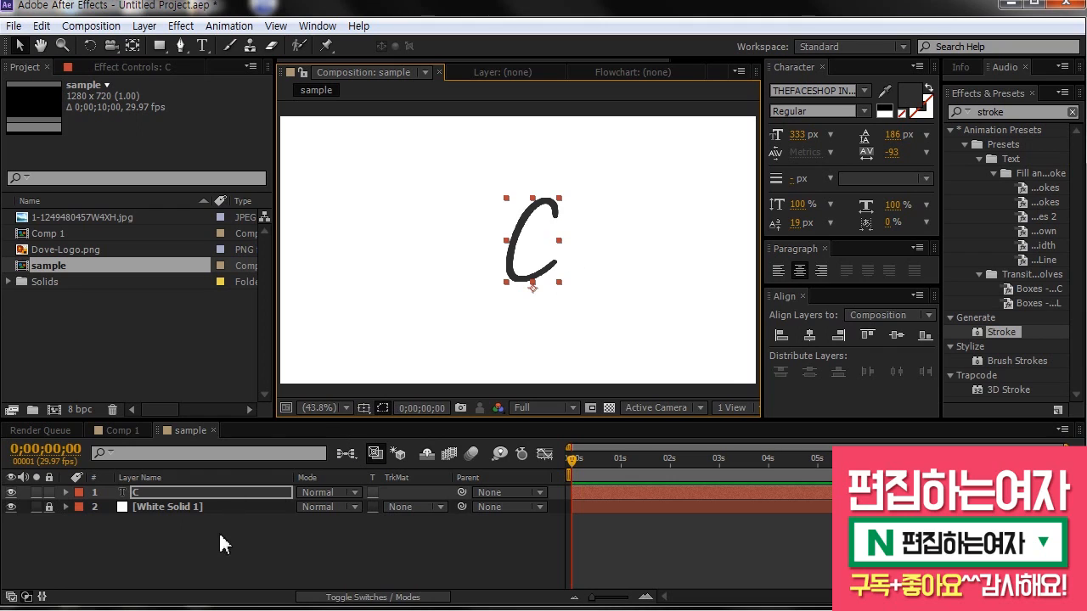
- Trace the letter C with the Pen tool as an open mask path from its upper tip to its lower tip
left_click(155, 491)
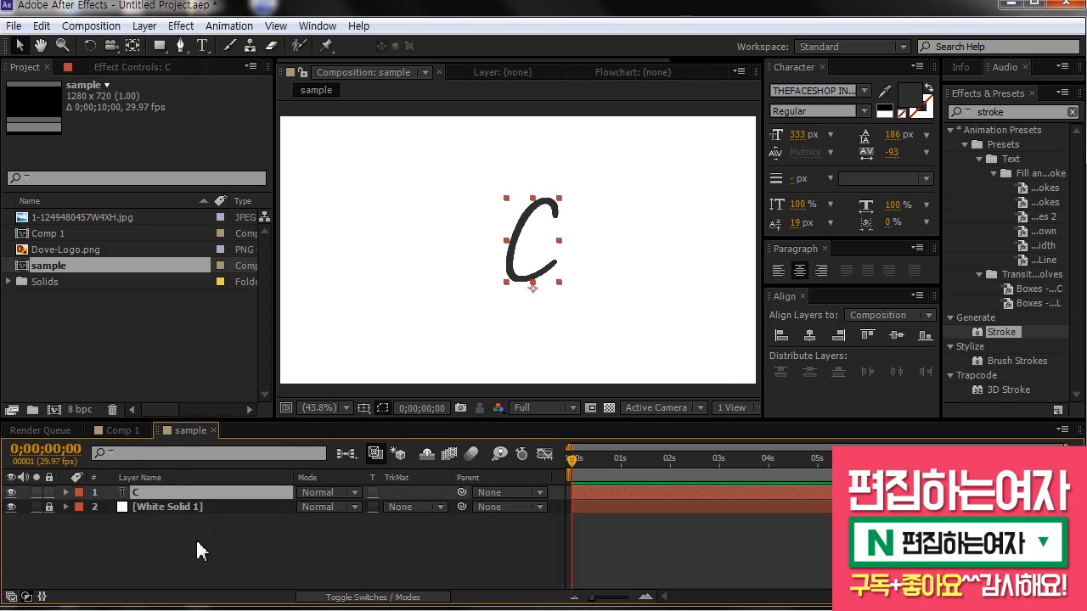
left_click(183, 48)
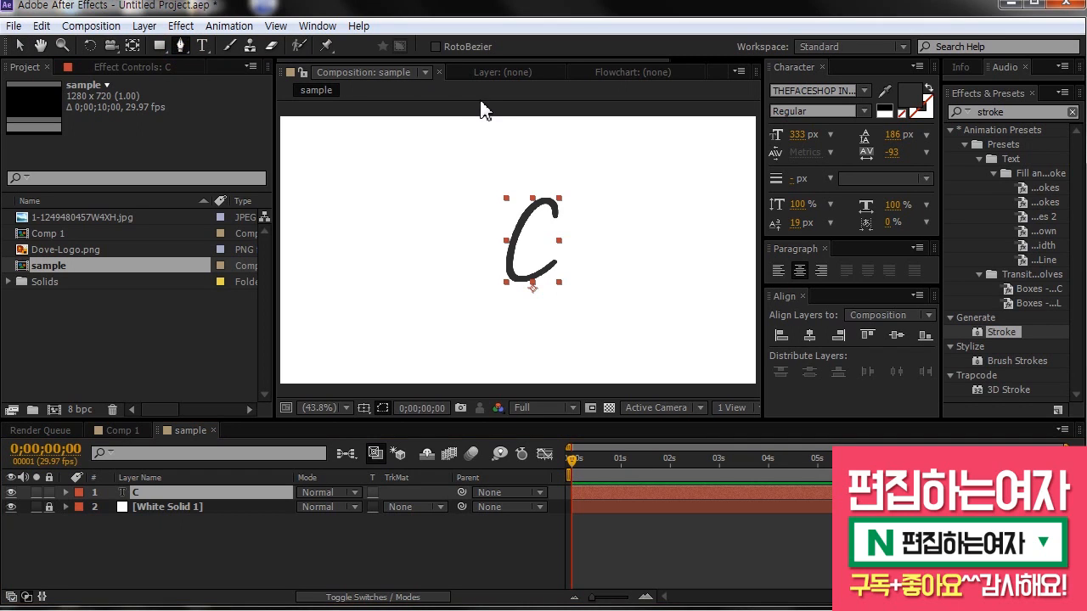
left_click(555, 222)
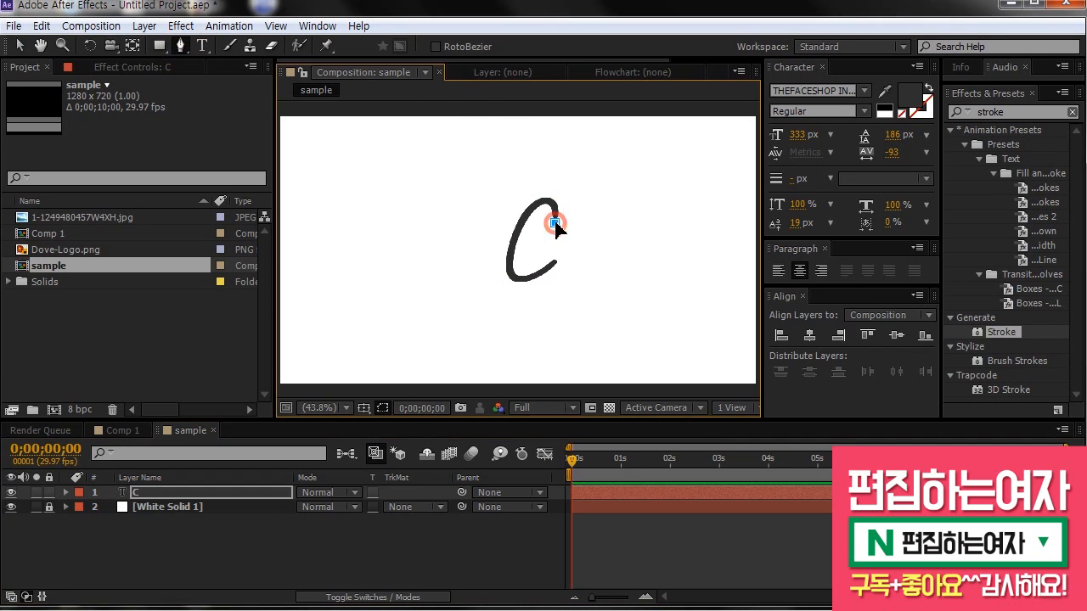
mouse_move(551, 204)
left_mouse_down()
mouse_move(511, 240)
mouse_move(510, 272)
mouse_move(543, 295)
mouse_move(544, 285)
left_mouse_up()
scroll(523, 276, "up", 2)
key("space")
left_click_drag(597, 249, 614, 231)
- Adjust the mask path's points so the path follows the centre line of the letter C
left_click(21, 45)
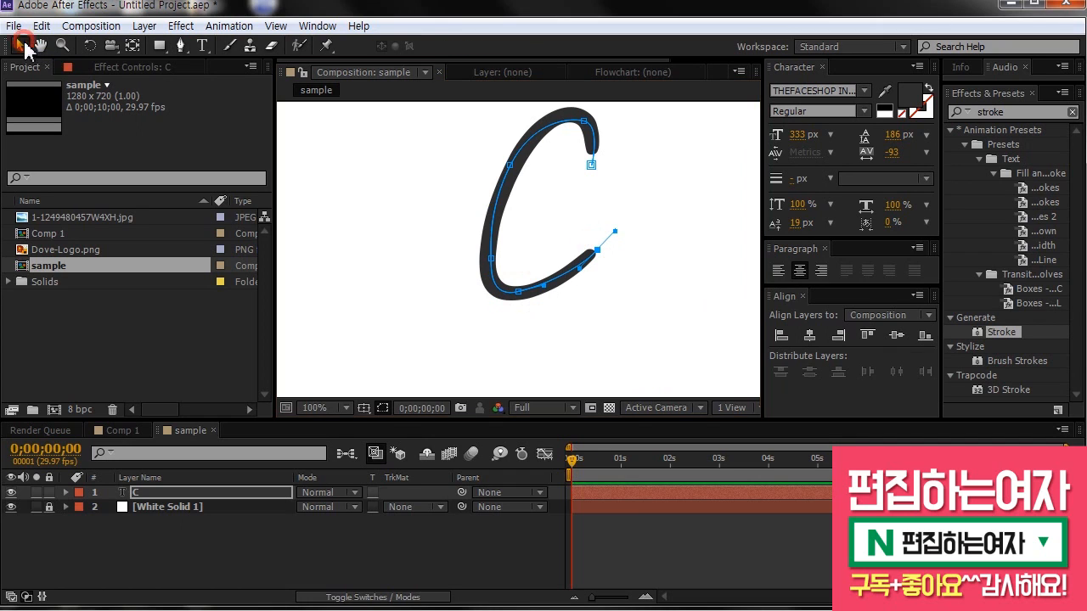
left_click(511, 166)
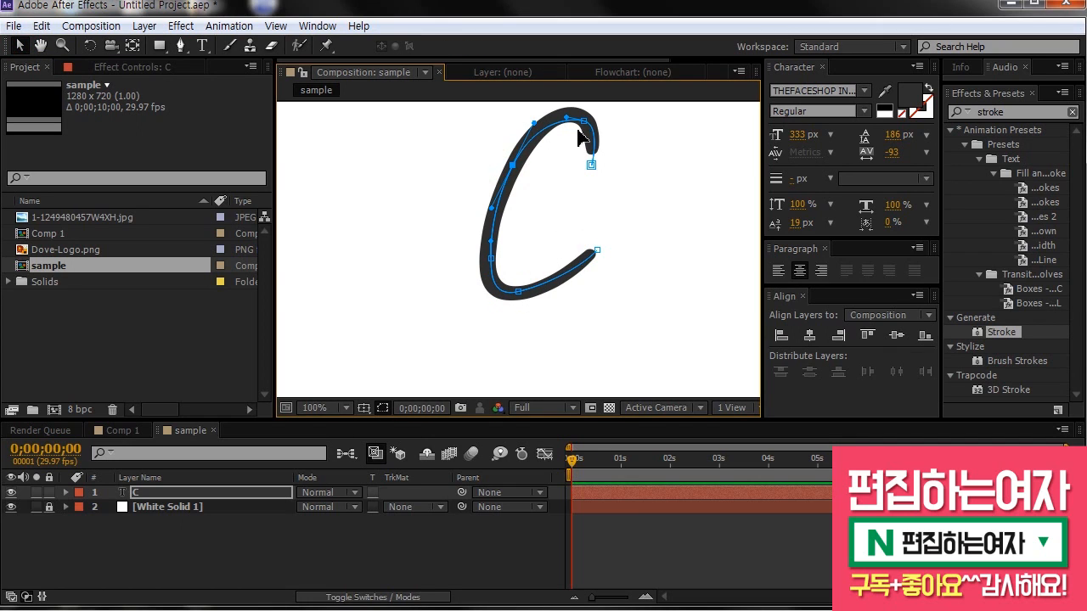
left_click_drag(583, 120, 577, 117)
left_click(491, 260)
left_click(518, 294)
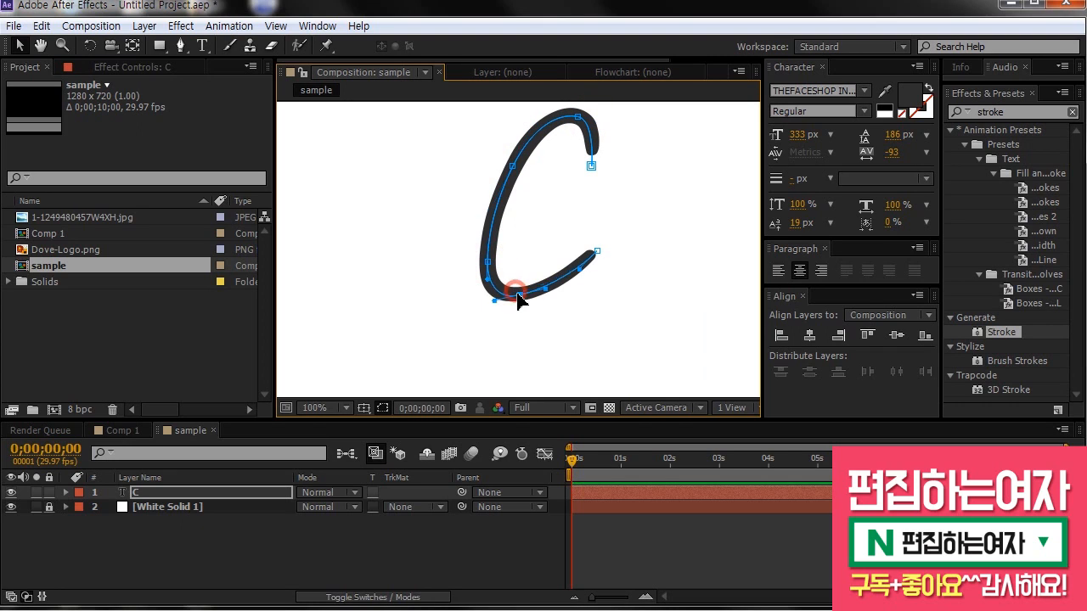
- Search the effects for stroke and apply the Generate Stroke effect to the letter C
left_click(1016, 112)
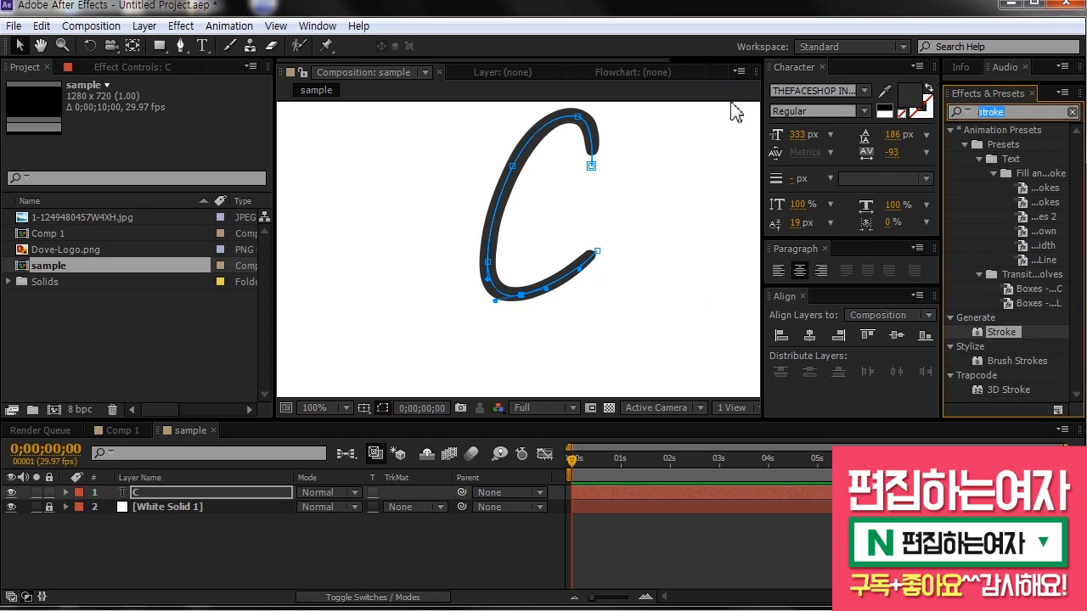
type("stro")
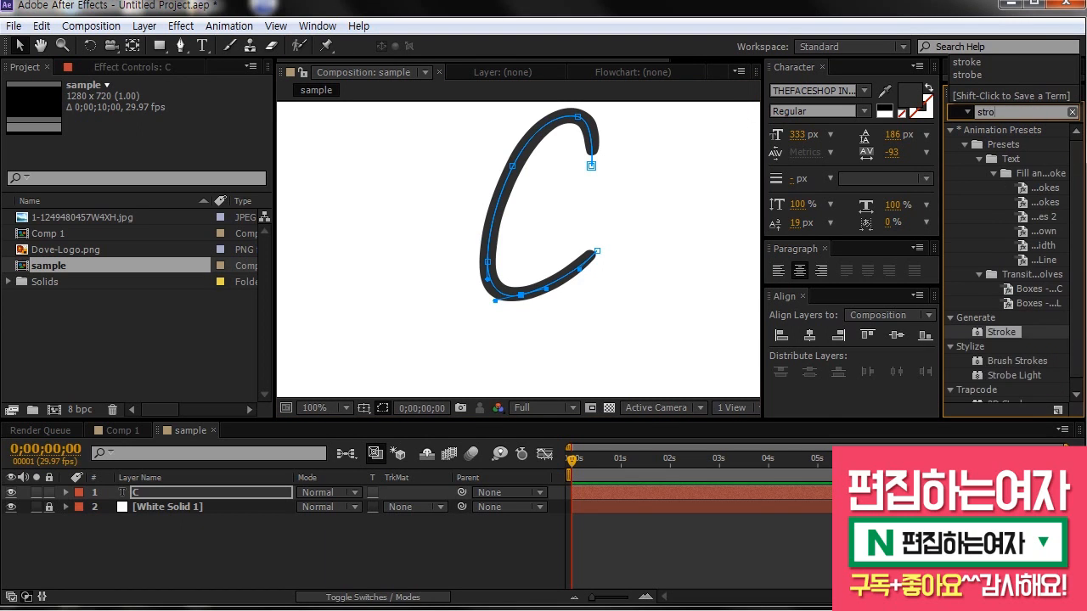
type("ke")
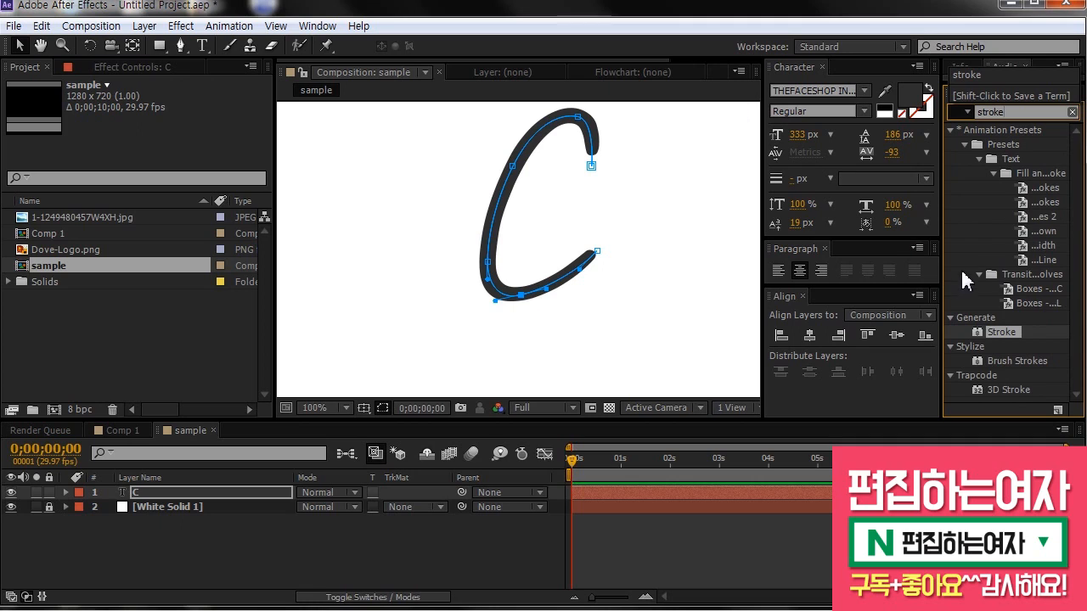
left_click(951, 131)
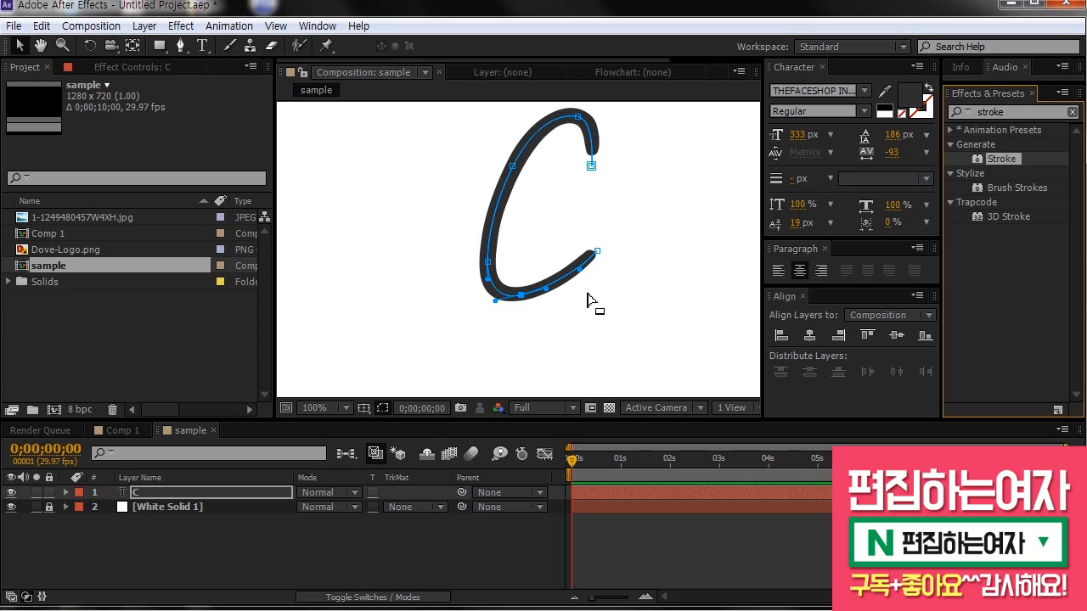
mouse_move(1002, 161)
left_mouse_down()
mouse_move(514, 213)
mouse_move(599, 230)
left_mouse_up()
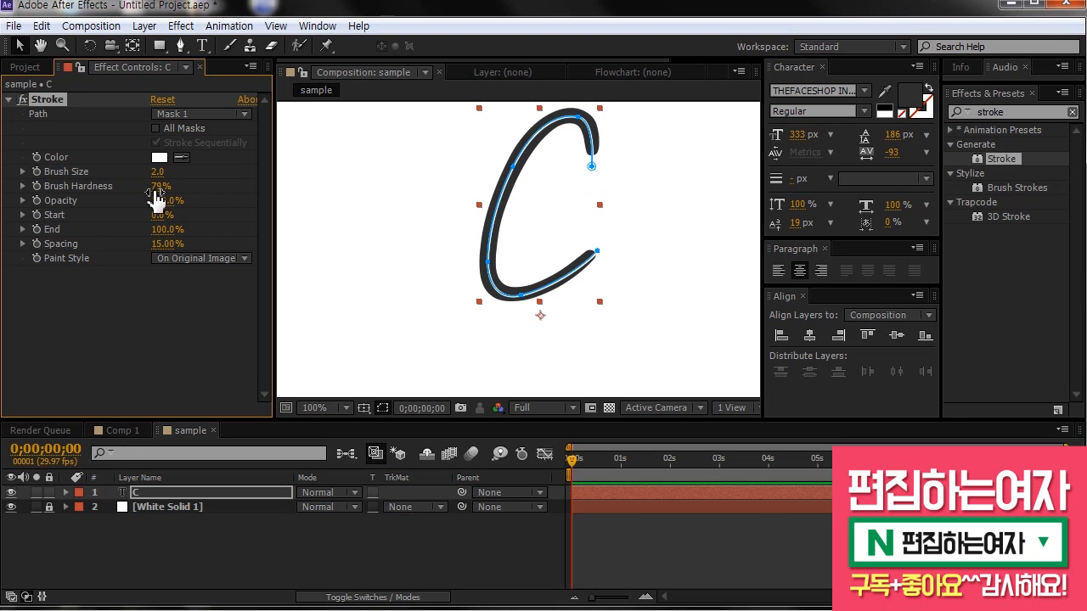
- Set the Stroke effect's Brush Hardness to 100% and Brush Size to 12.4 to cover the letter
left_click_drag(157, 191, 238, 186)
mouse_move(161, 179)
left_mouse_down()
mouse_move(151, 172)
mouse_move(240, 170)
left_mouse_up()
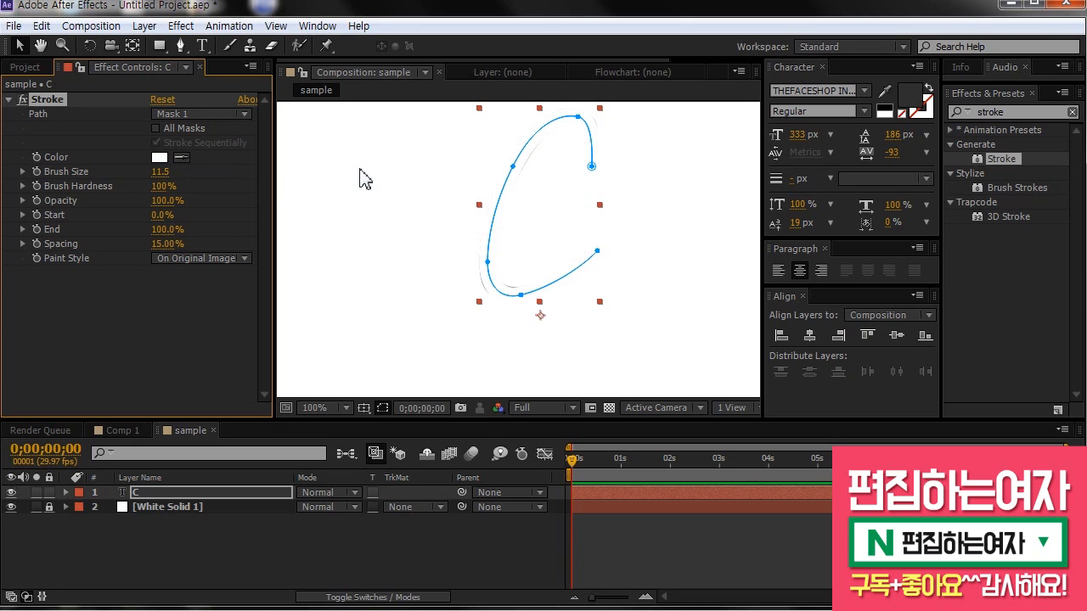
left_click_drag(154, 172, 178, 173)
key("ctrl+z")
left_click_drag(162, 171, 170, 173)
- Change the Stroke effect's colour to orange-red
left_click(160, 157)
left_click(858, 371)
key("Return")
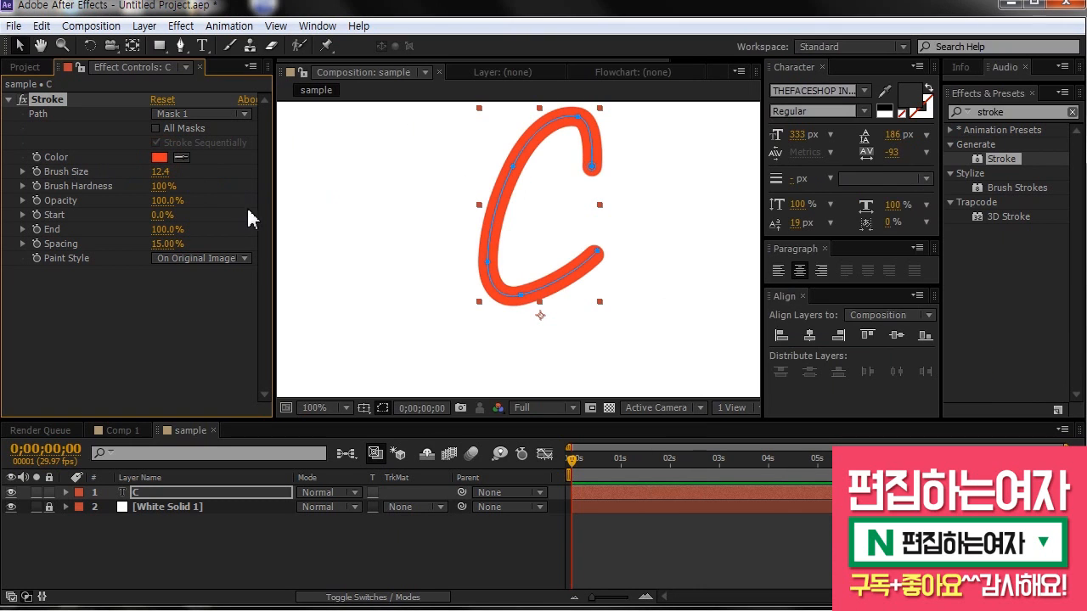
- Reduce the Stroke effect's Brush Size to 11.8 on the letter C
mouse_move(157, 172)
left_mouse_down()
mouse_move(143, 174)
mouse_move(159, 175)
left_mouse_up()
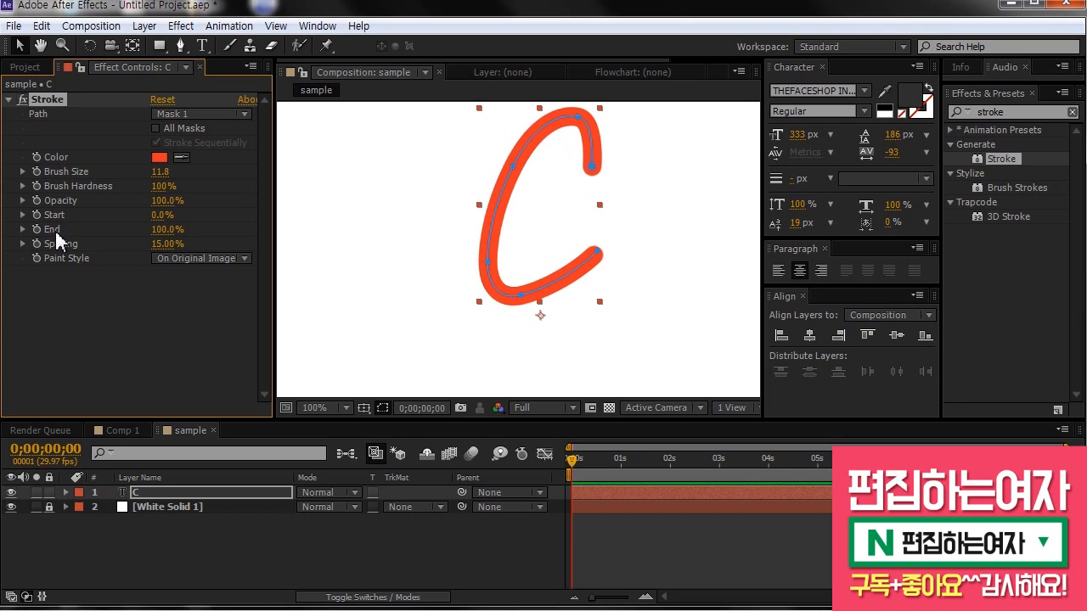
- Try out the Stroke effect's End, Start and Spacing values, with Spacing at 100%, and undo the Spacing change
mouse_move(166, 229)
left_mouse_down()
mouse_move(121, 231)
mouse_move(174, 234)
mouse_move(85, 234)
mouse_move(157, 234)
left_mouse_up()
mouse_move(158, 218)
left_mouse_down()
mouse_move(246, 218)
mouse_move(159, 223)
left_mouse_up()
left_click_drag(167, 244, 257, 244)
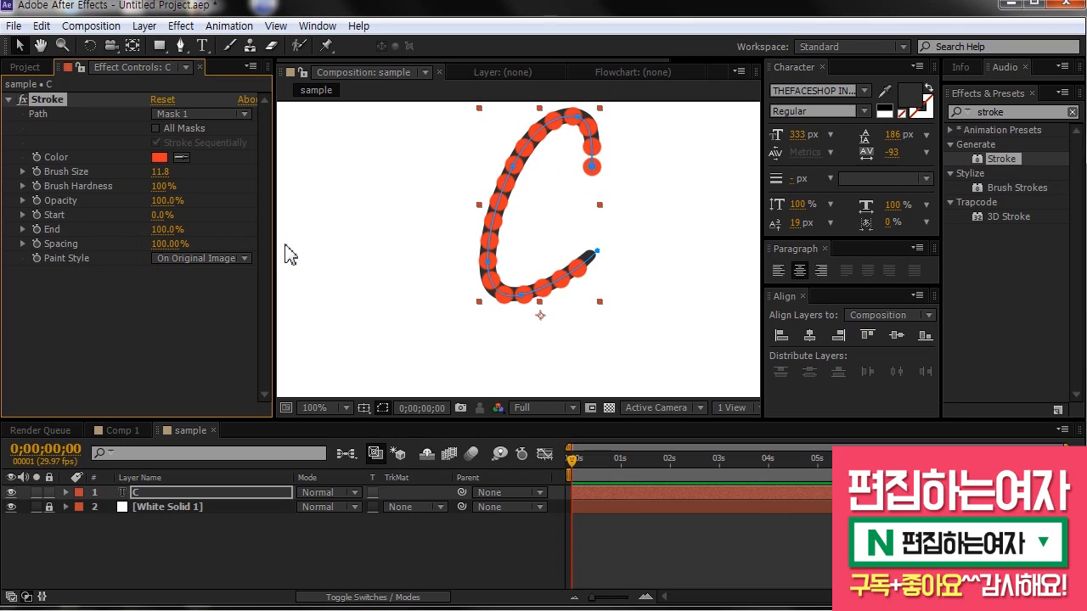
key("ctrl+z")
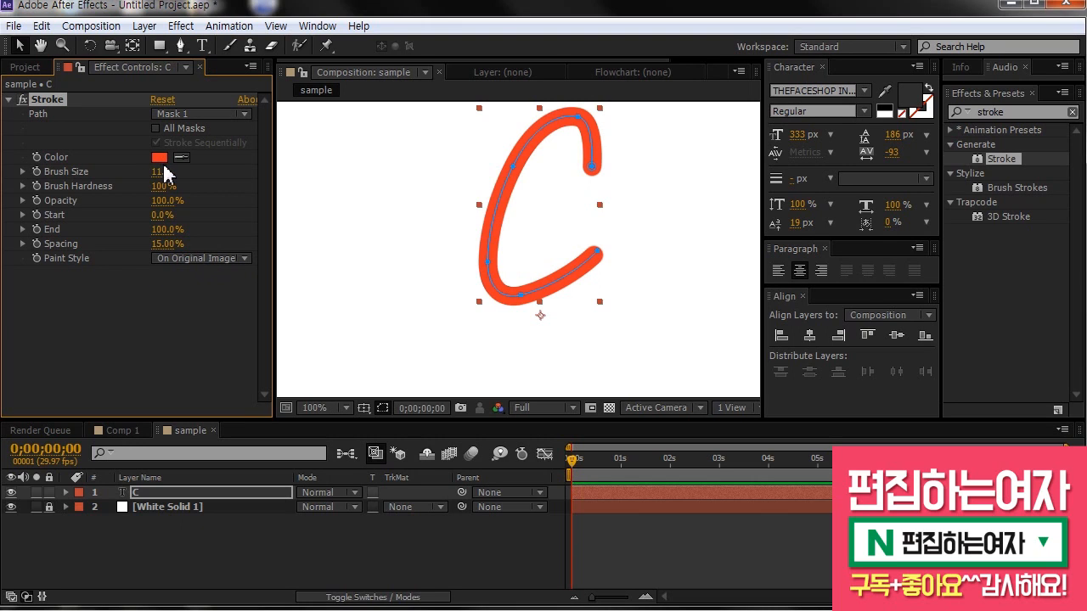
- Set the Stroke effect's Paint Style to Reveal Original Image and briefly test the reveal with End at 41%
left_click(218, 263)
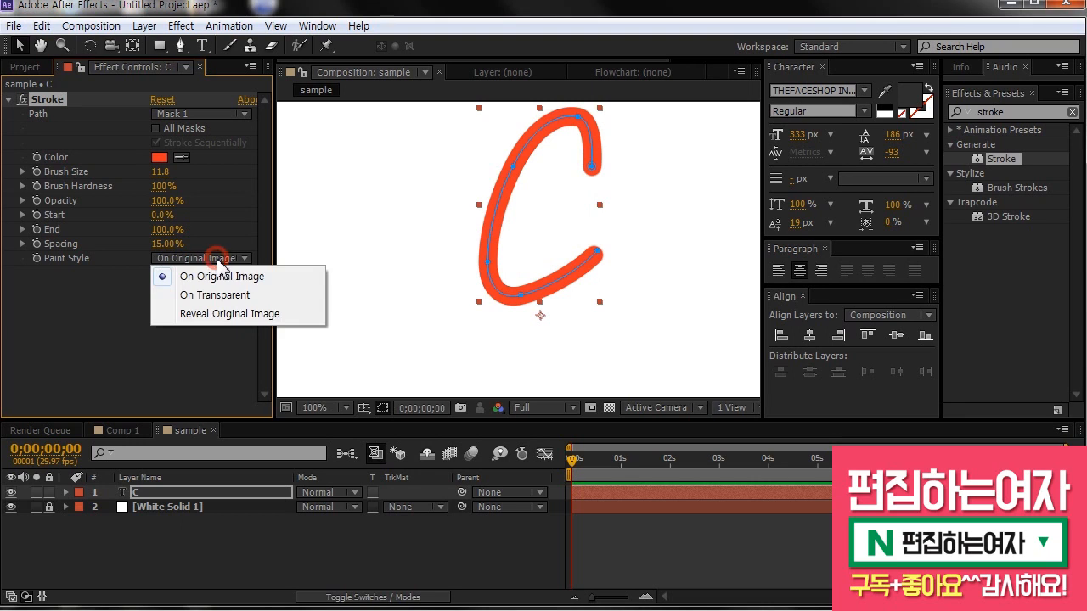
left_click(223, 314)
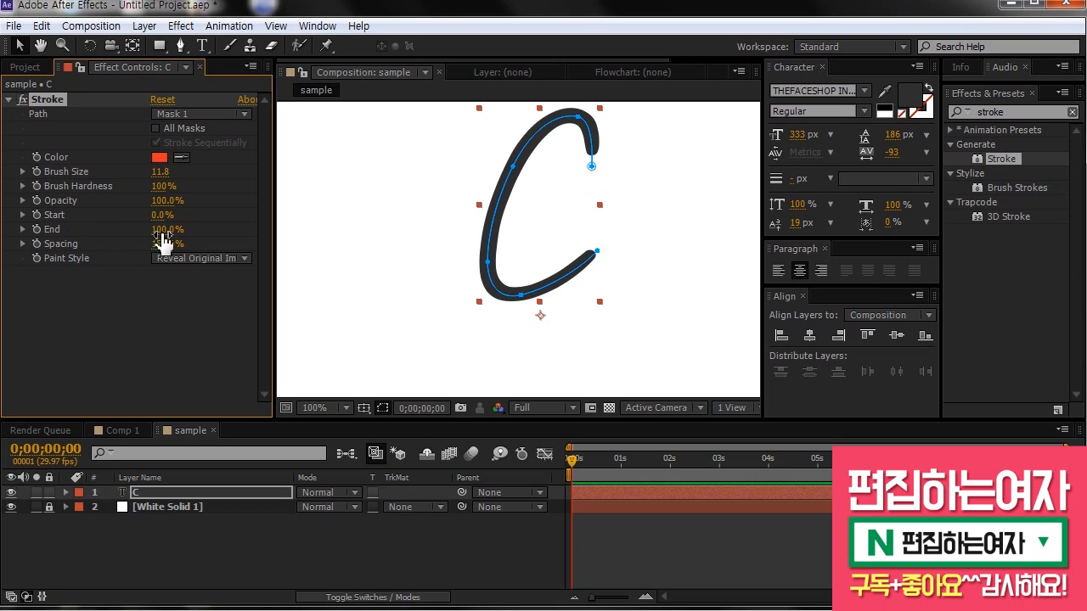
mouse_move(163, 229)
left_mouse_down()
mouse_move(75, 232)
mouse_move(174, 238)
mouse_move(102, 246)
mouse_move(129, 243)
left_mouse_up()
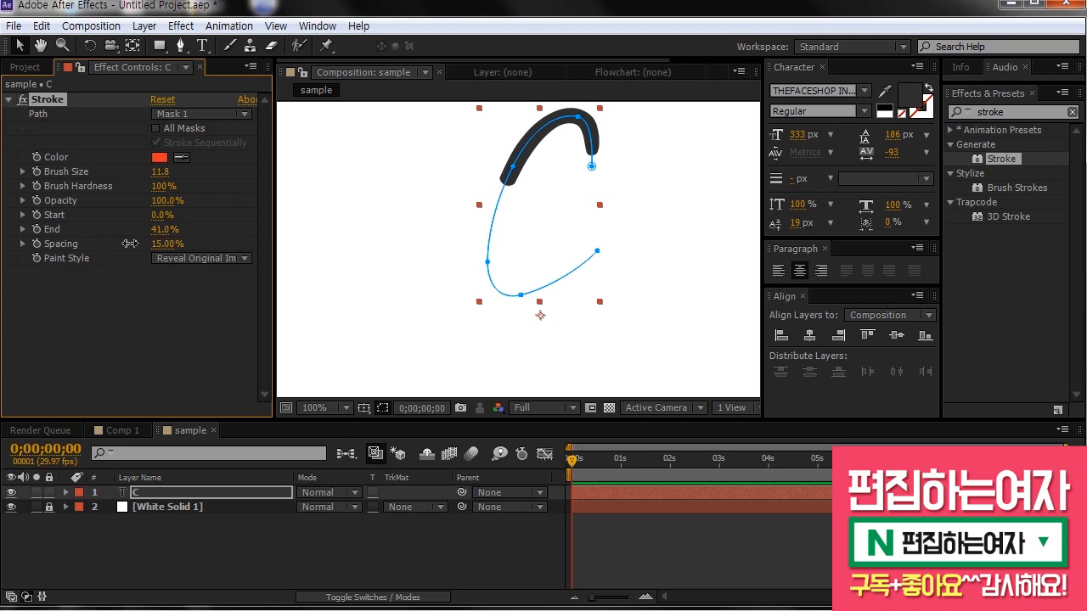
key("ctrl+z")
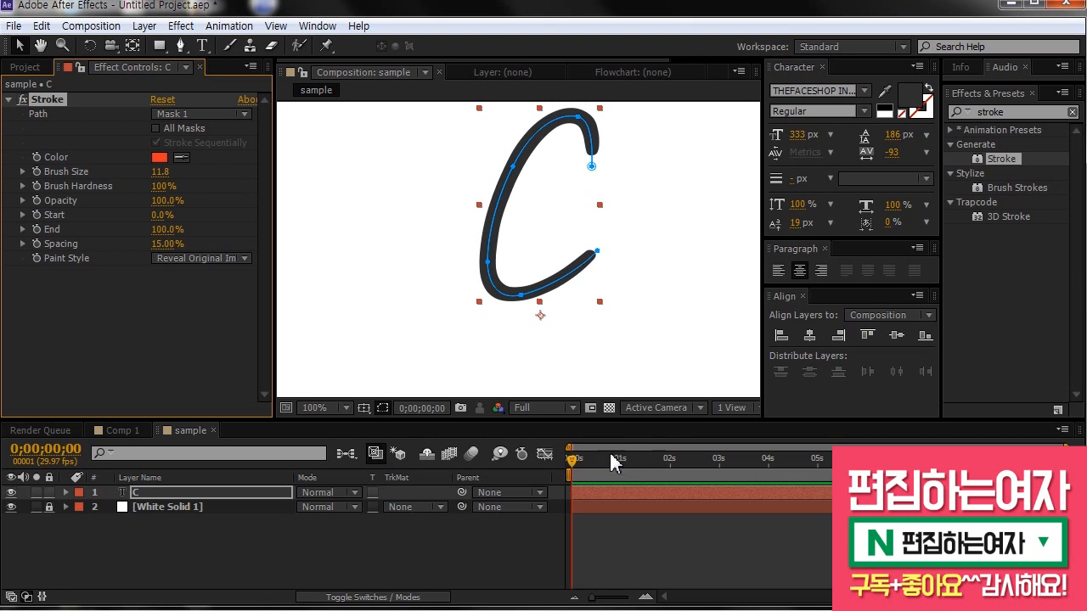
- Keyframe the Stroke effect's End from 0% at 0;00;00;00 to 100% at 0;00;01;00
left_click_drag(587, 466, 570, 465)
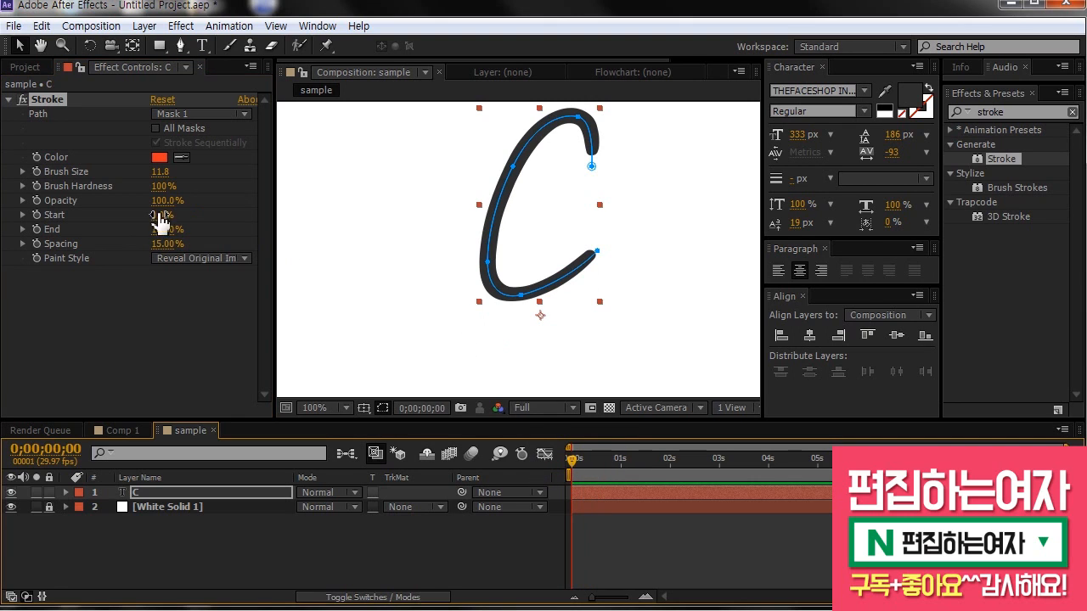
left_click_drag(165, 230, 72, 235)
left_click(36, 230)
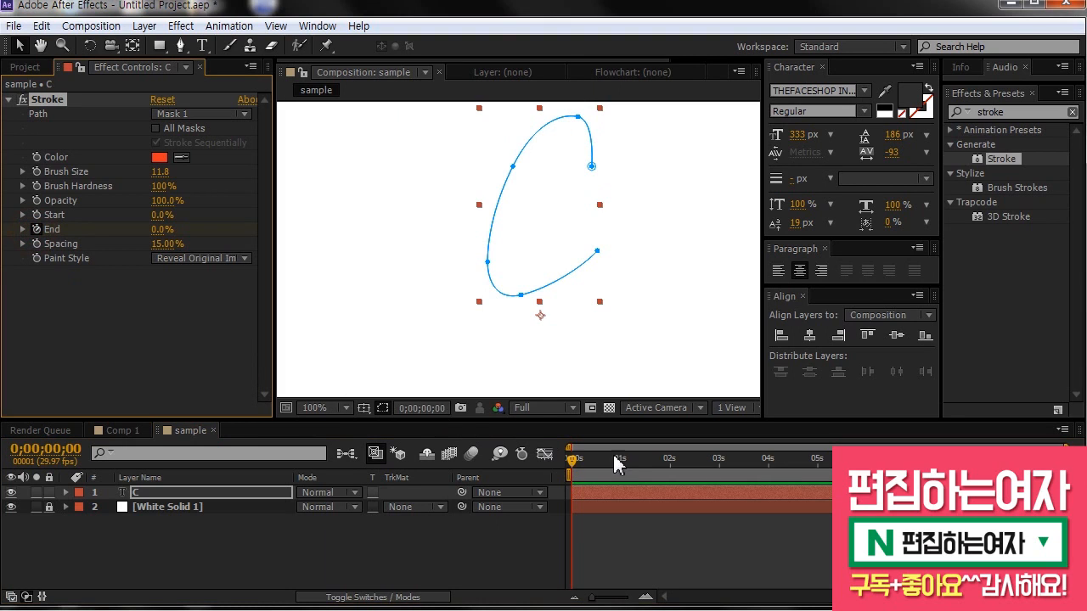
left_click_drag(587, 464, 620, 463)
left_click_drag(163, 229, 317, 230)
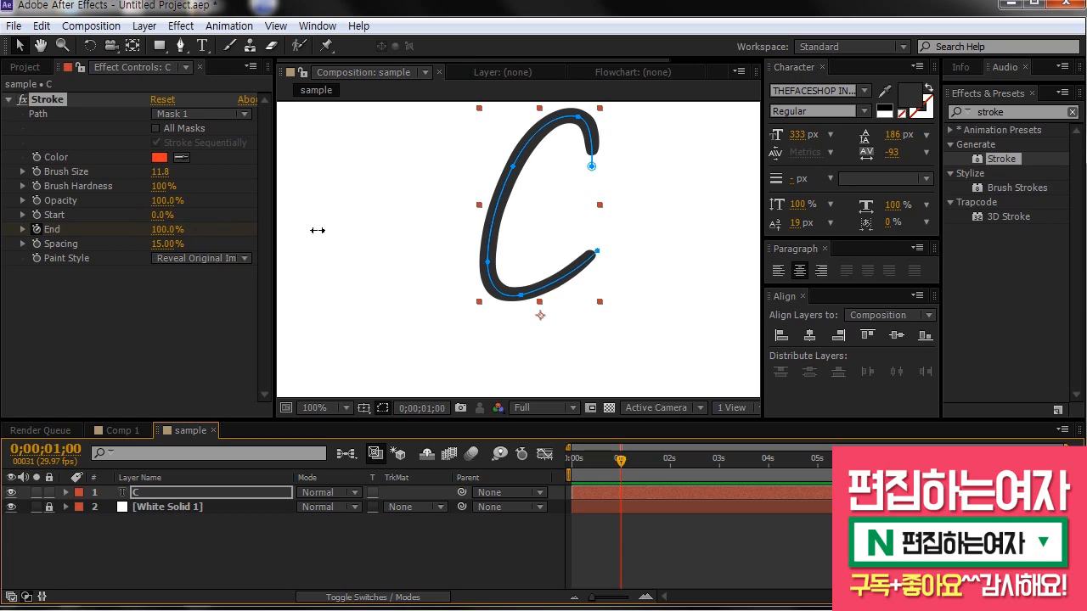
- Show the letter C's End keyframes, shorten the work area to just after 0;00;01;09 and preview the animation
left_click(626, 546)
left_click(623, 493)
left_click(216, 511)
left_click(209, 492)
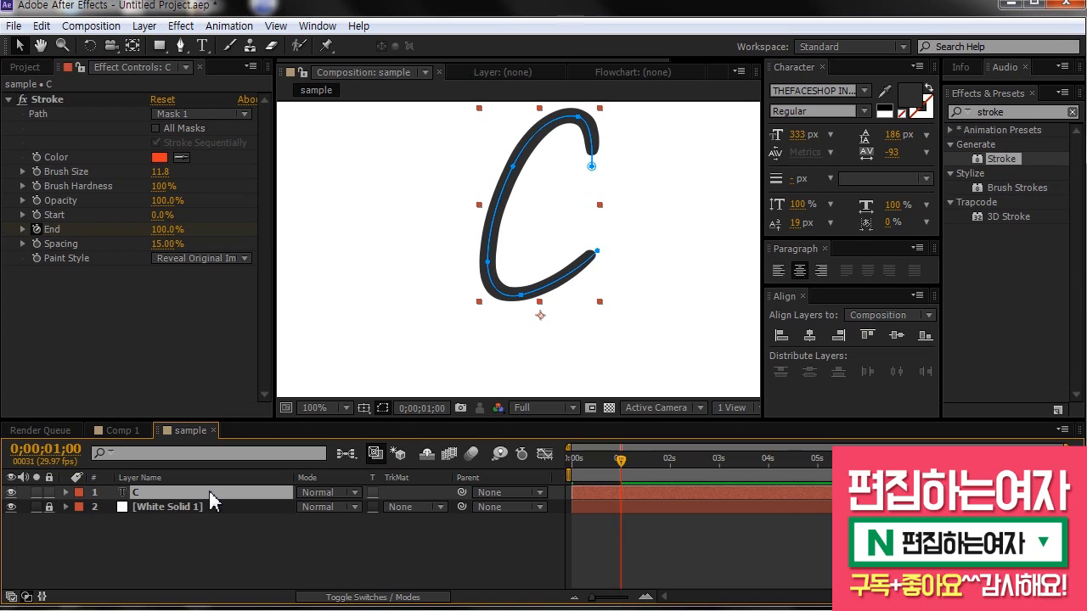
key("u")
left_click_drag(621, 462, 636, 473)
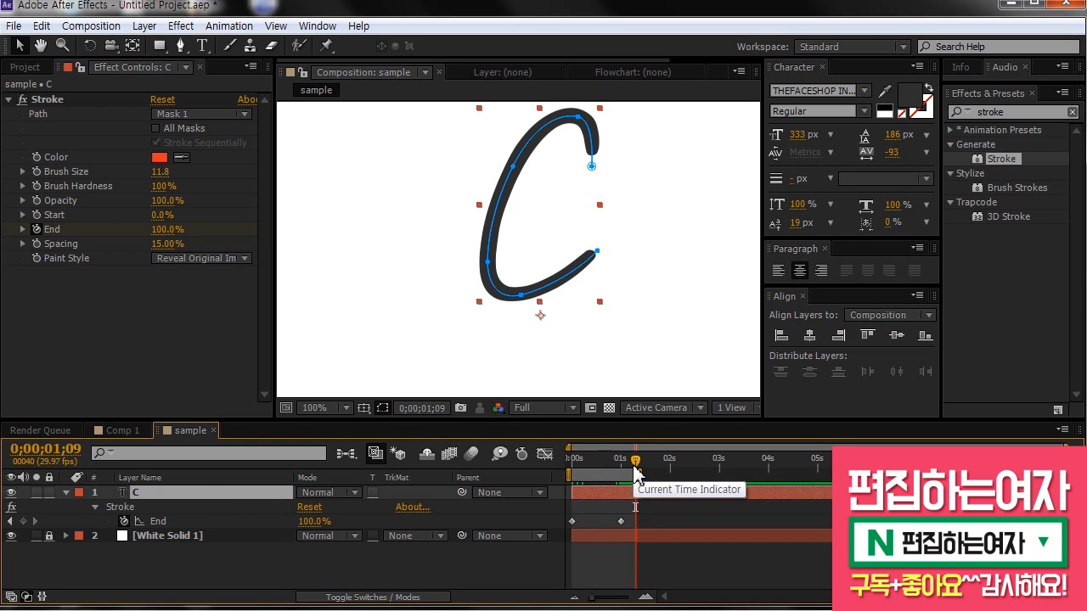
key("space")
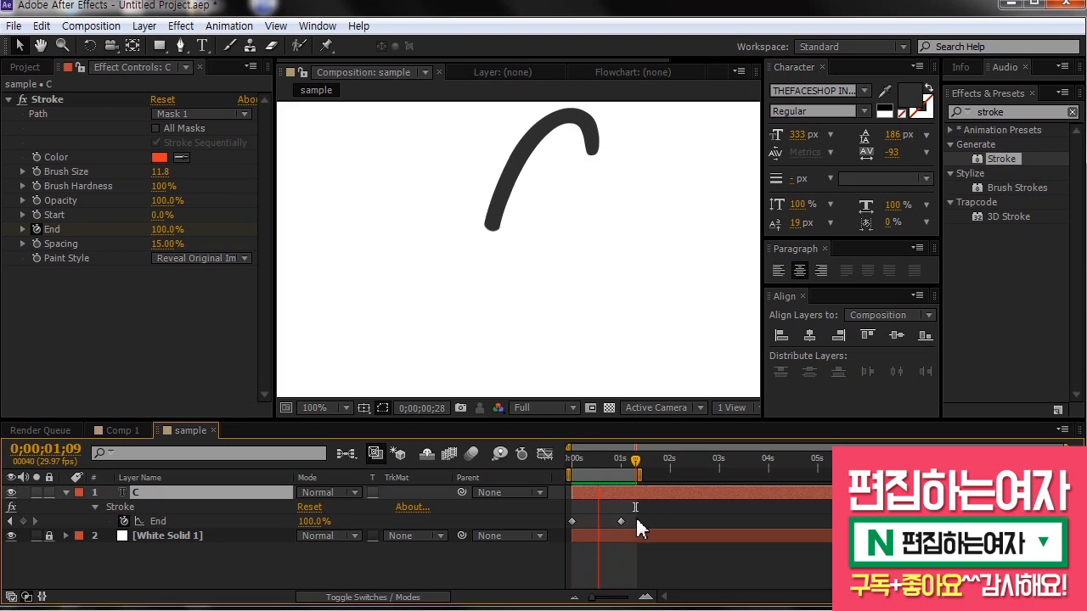
key("space")
- Apply Easy Ease In to the End keyframe at 0;00;01;00
left_click(604, 506)
left_click(620, 520)
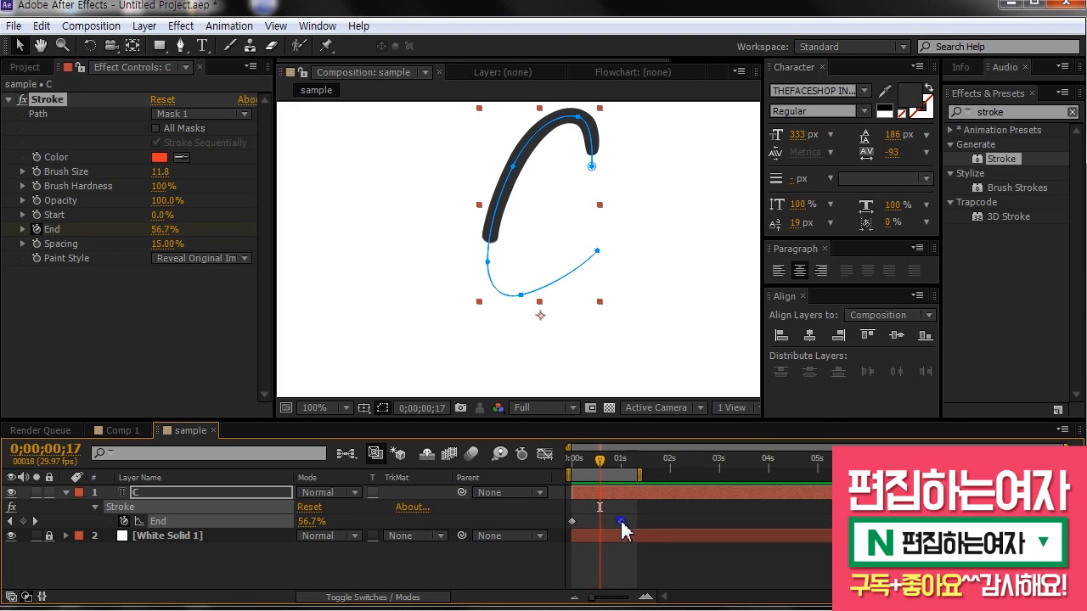
right_click(620, 521)
mouse_move(700, 509)
left_click(874, 564)
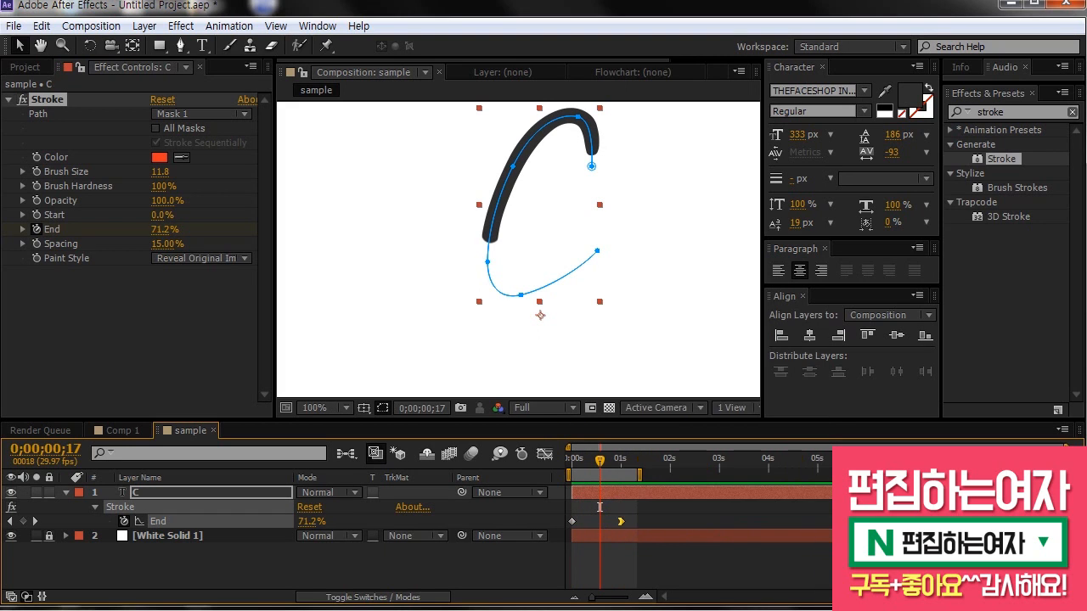
- Strengthen the ease into the last End keyframe in the Graph Editor and preview the reveal
left_click(544, 453)
left_click_drag(604, 490, 593, 491)
left_click(544, 455)
key("KP_0")
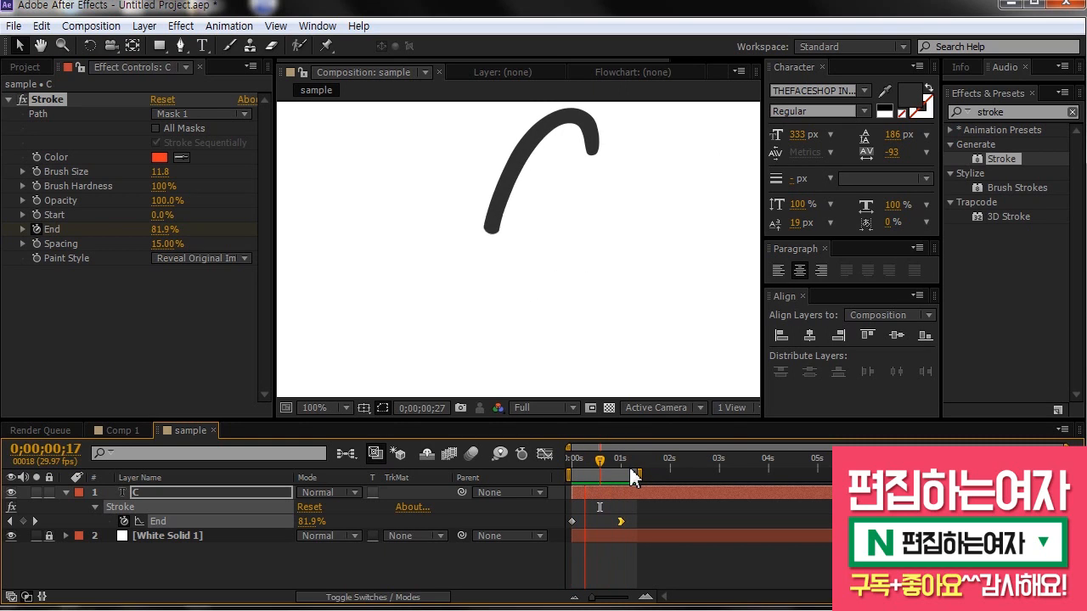
- Examine the mask paths and Stroke settings of the opening quotation mark and the word My in Comp 1
left_click(122, 430)
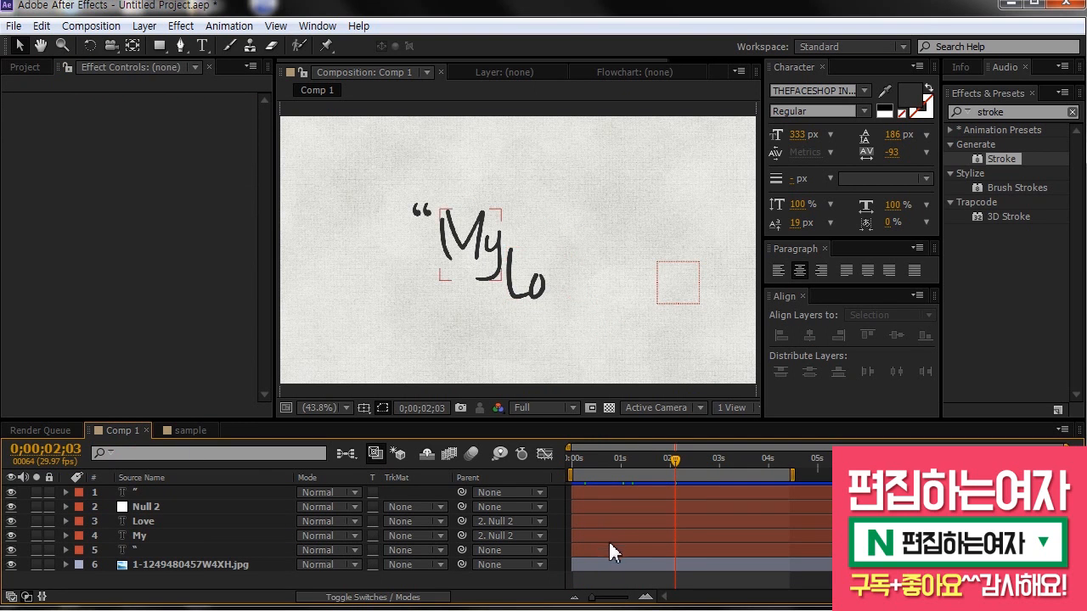
left_click(161, 550)
scroll(428, 217, "up", 5)
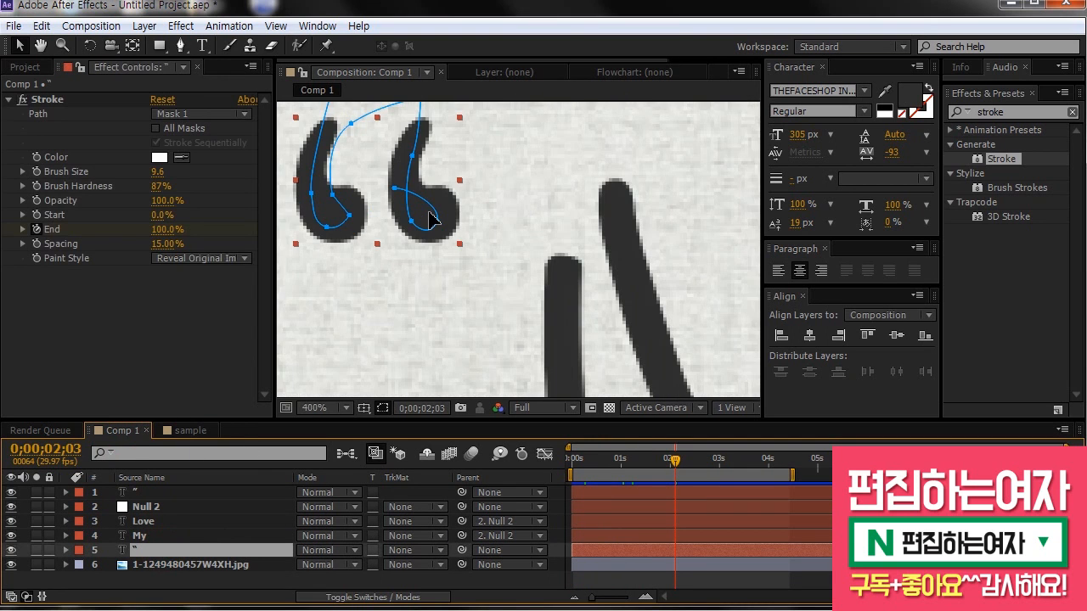
scroll(429, 219, "down", 4)
scroll(420, 216, "down", 1)
scroll(421, 217, "up", 1)
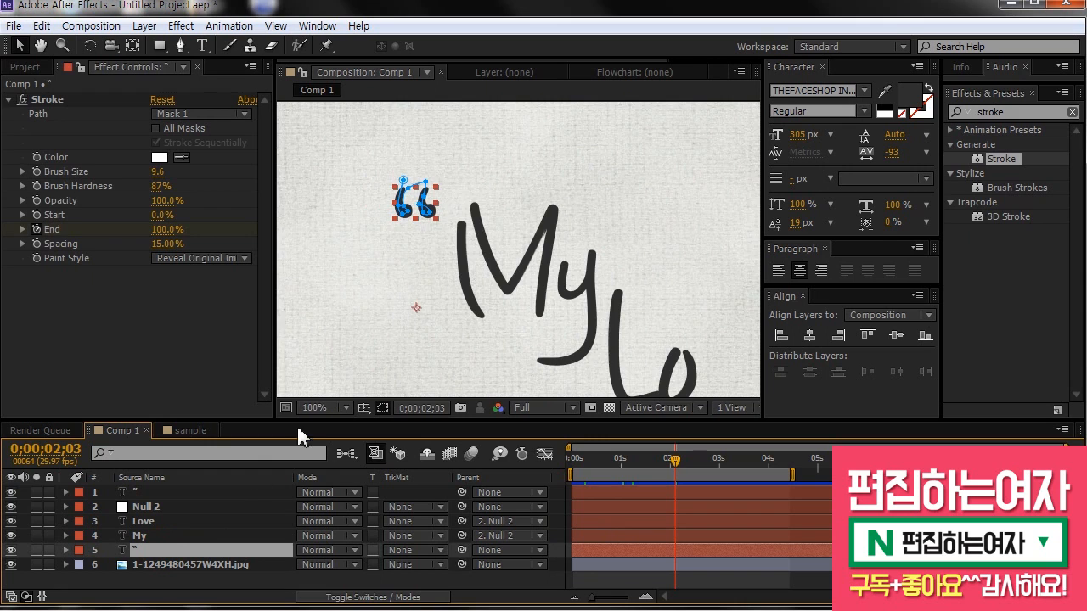
left_click(203, 537)
left_click_drag(514, 353, 448, 287)
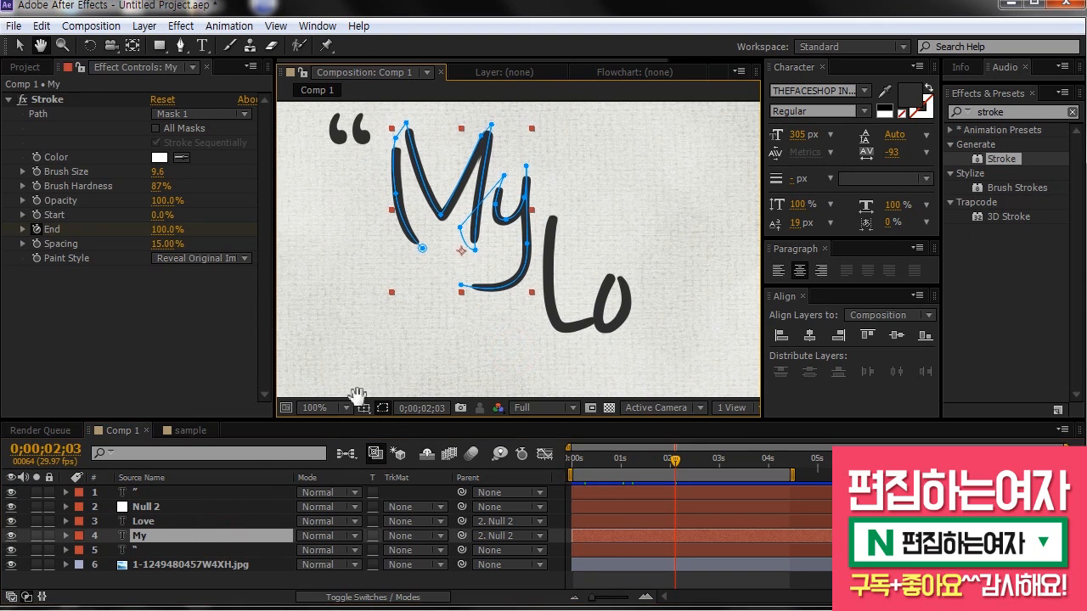
- Examine the mask paths and Stroke animation of the word Love and the closing quotation mark in Comp 1
left_click(177, 524)
left_click_drag(578, 341, 503, 310)
mouse_move(643, 463)
left_mouse_down()
mouse_move(633, 464)
mouse_move(701, 464)
left_mouse_up()
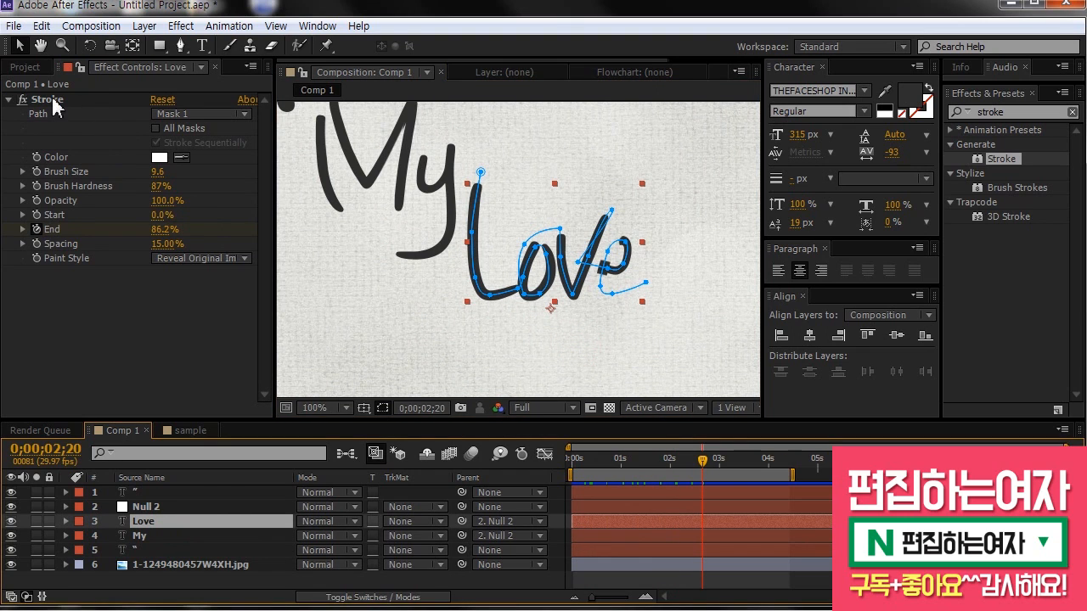
left_click(140, 493)
left_click(709, 461)
left_click_drag(733, 461, 760, 452)
scroll(621, 260, "down", 1)
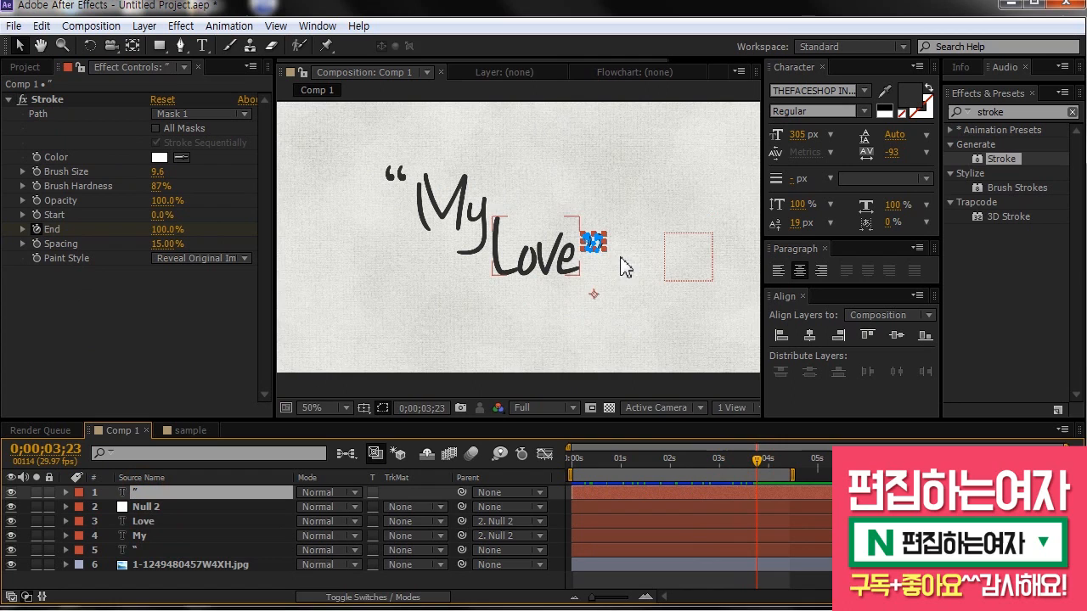
left_click_drag(561, 224, 608, 257)
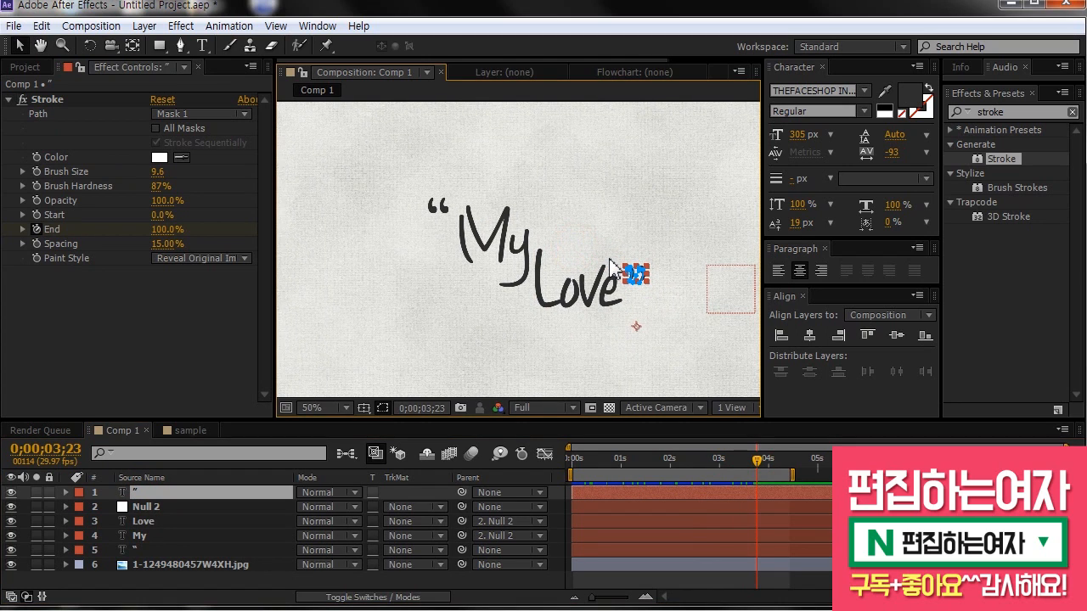
- Return to the sample composition and check the letter C's reveal at 0;00;00;27
left_click(185, 431)
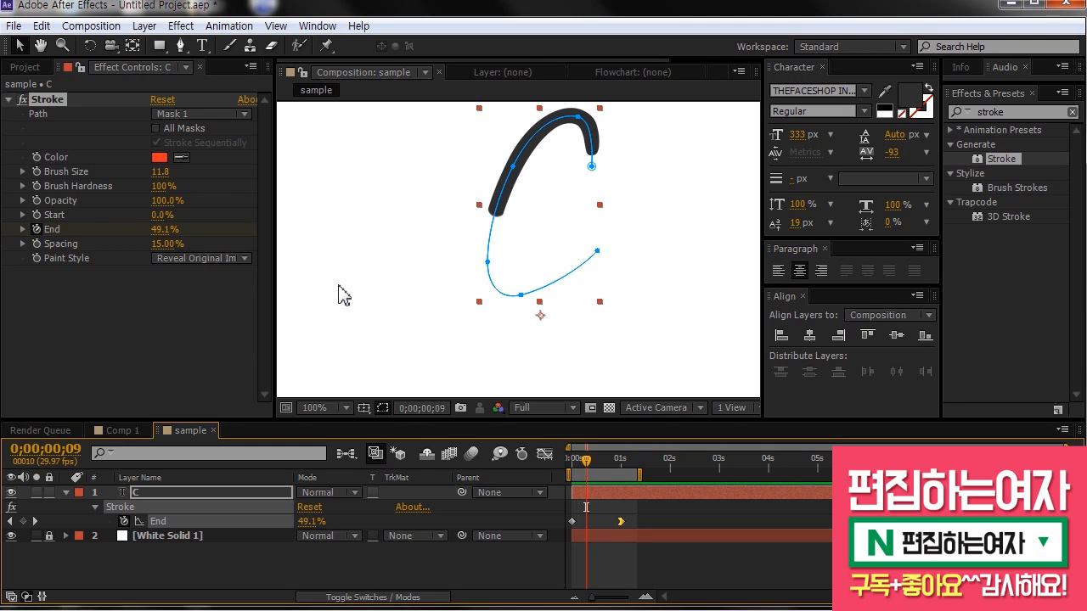
mouse_move(612, 469)
left_mouse_down()
mouse_move(575, 463)
mouse_move(617, 467)
left_mouse_up()
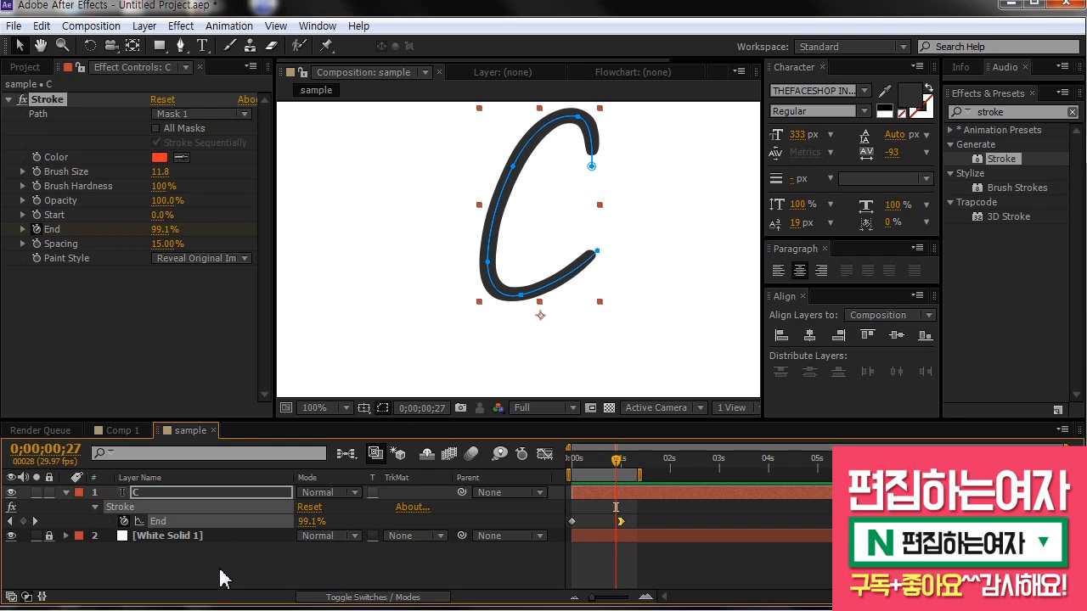
- Create a composition named logo with the HDV/HDTV 720 29.97 preset and a duration of 0;00;10;00
left_click(111, 28)
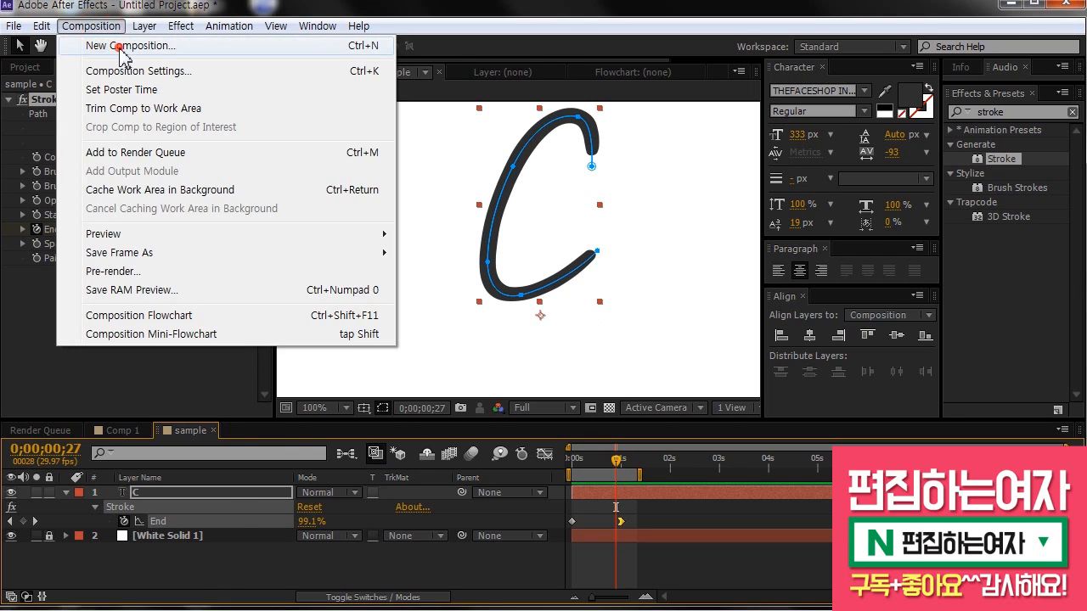
left_click(88, 43)
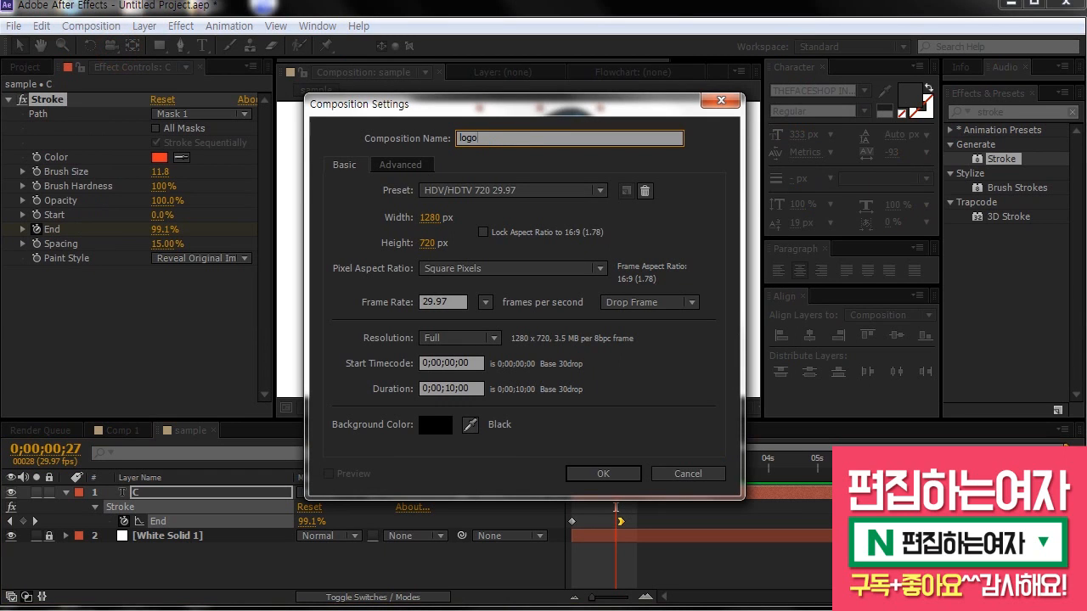
key("Tab")
key("Tab")
key("Tab")
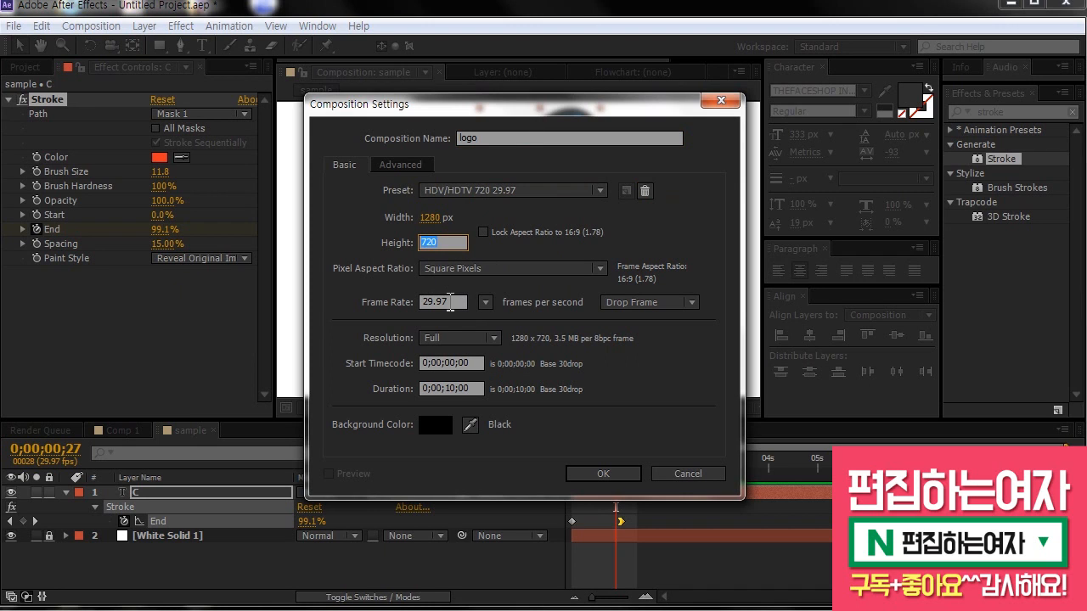
left_click_drag(472, 388, 322, 389)
type("1000")
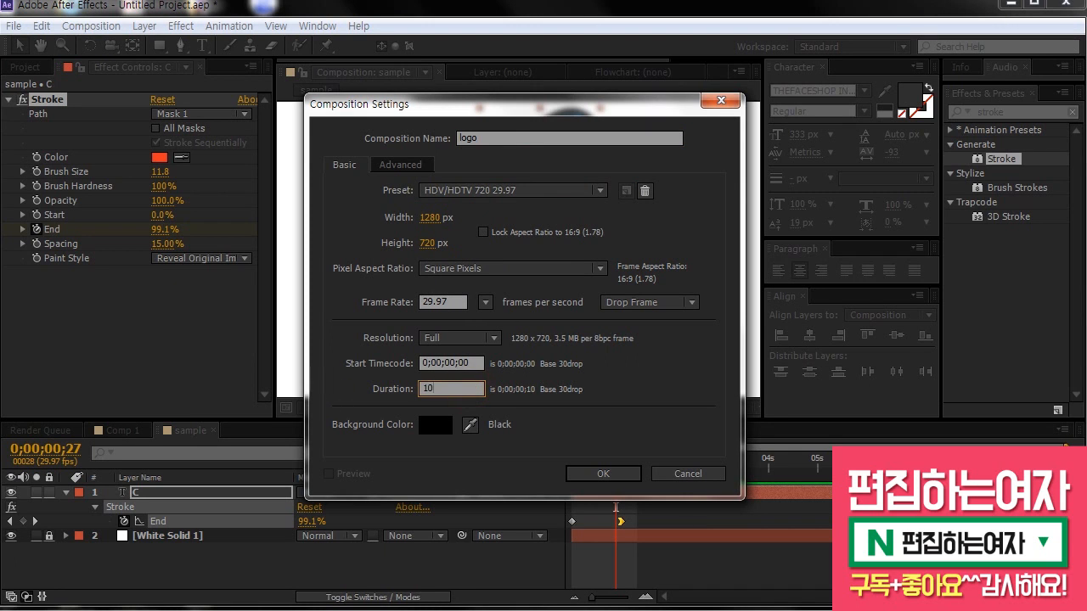
key("Return")
scroll(559, 288, "down", 2)
scroll(559, 288, "up", 2)
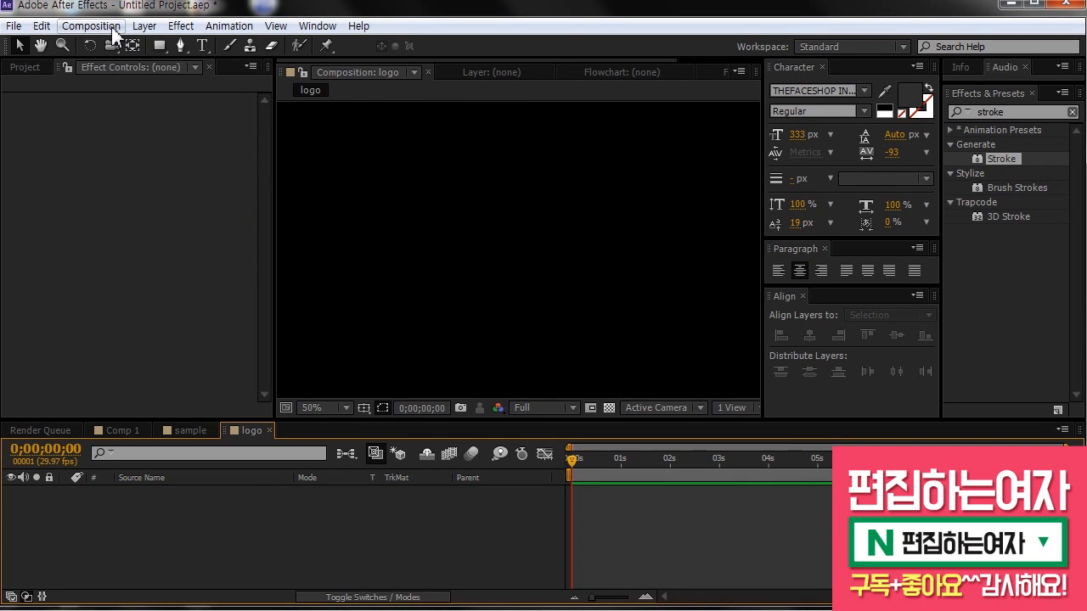
- Add a full-frame white solid as the logo composition's background and lock its layer
left_click(147, 520)
right_click(249, 543)
left_click(419, 343)
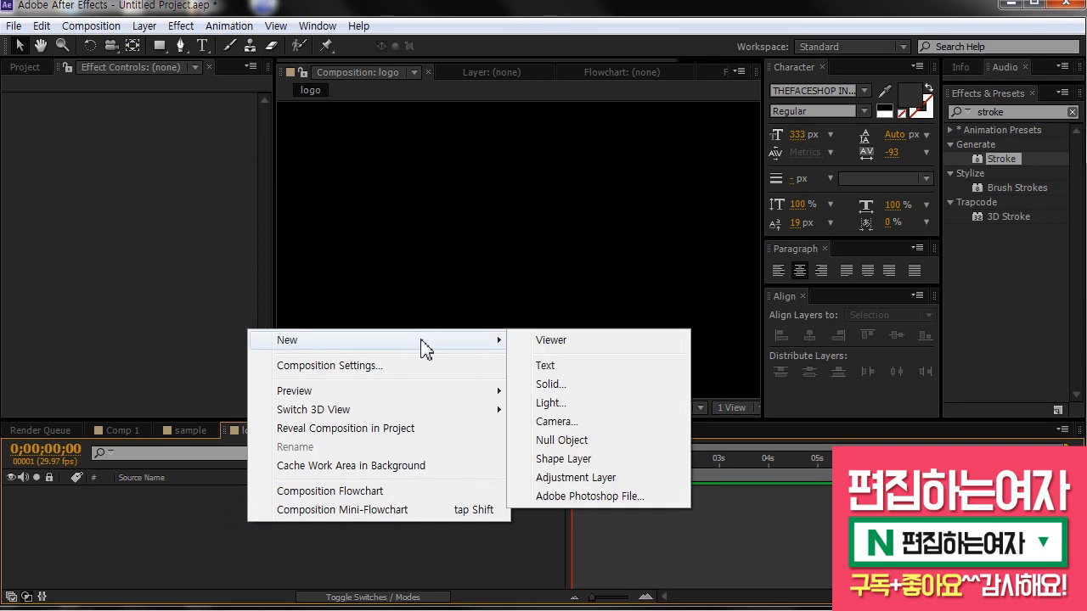
left_click(596, 384)
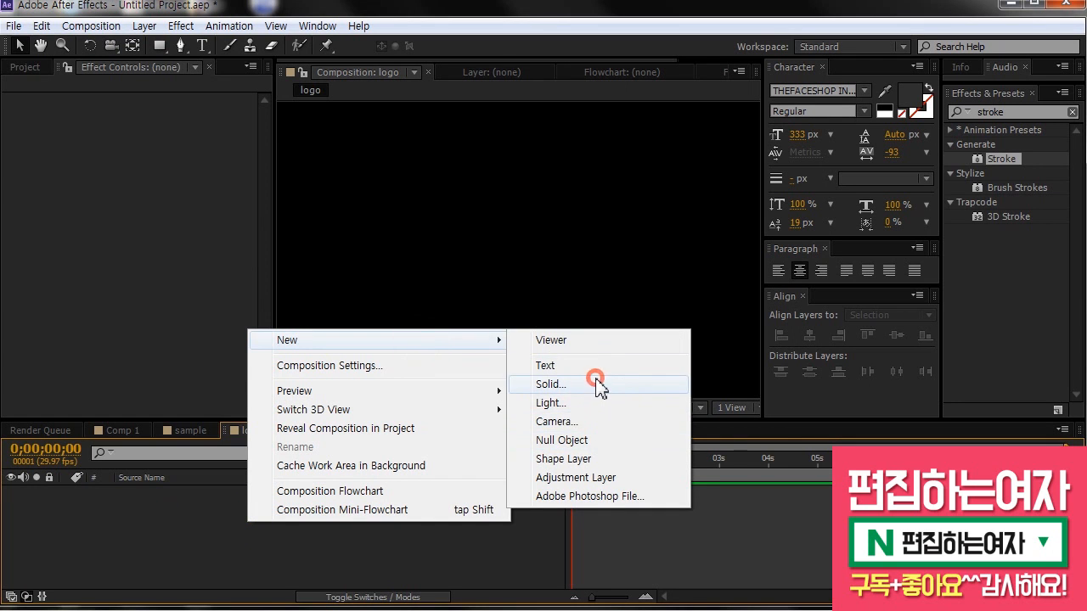
left_click(469, 433)
key("Return")
key("Return")
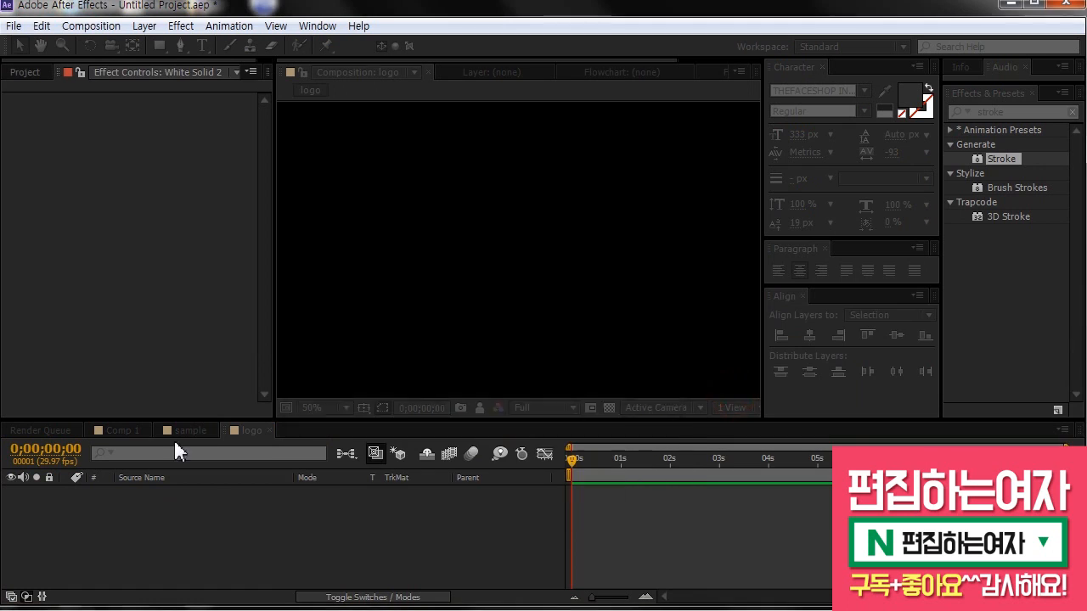
left_click(49, 493)
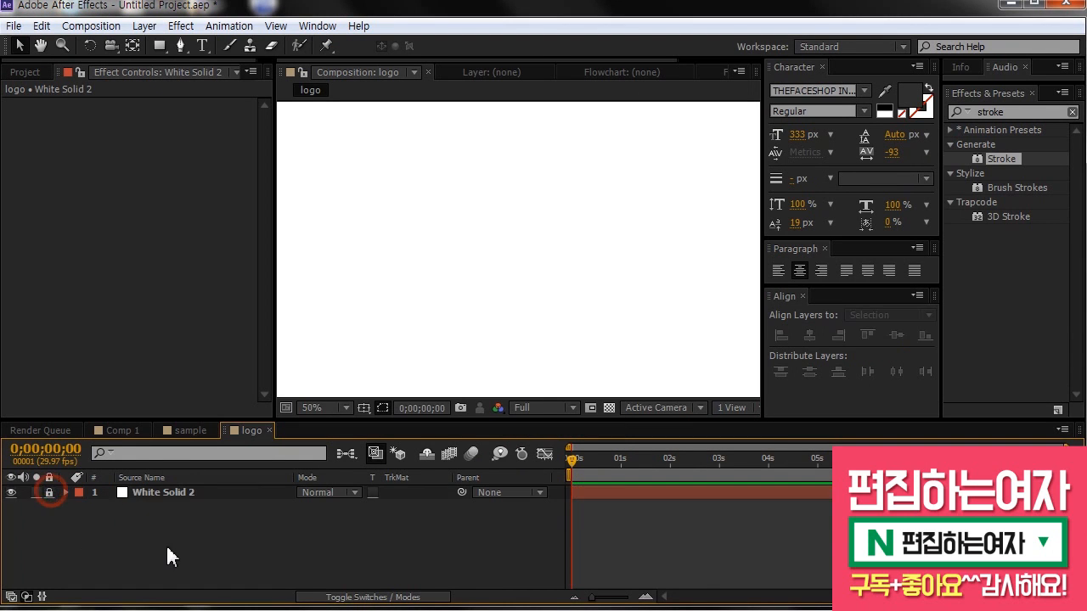
- Add the text Logo in 245 px Arial Unicode MS and move it near the middle of the logo composition
left_click(23, 72)
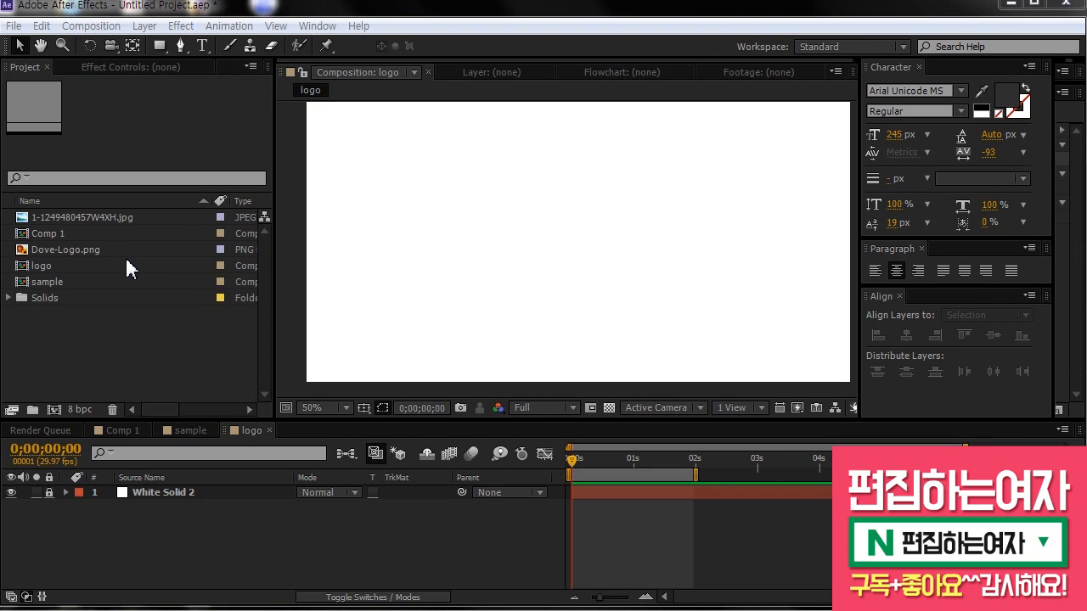
left_click(201, 46)
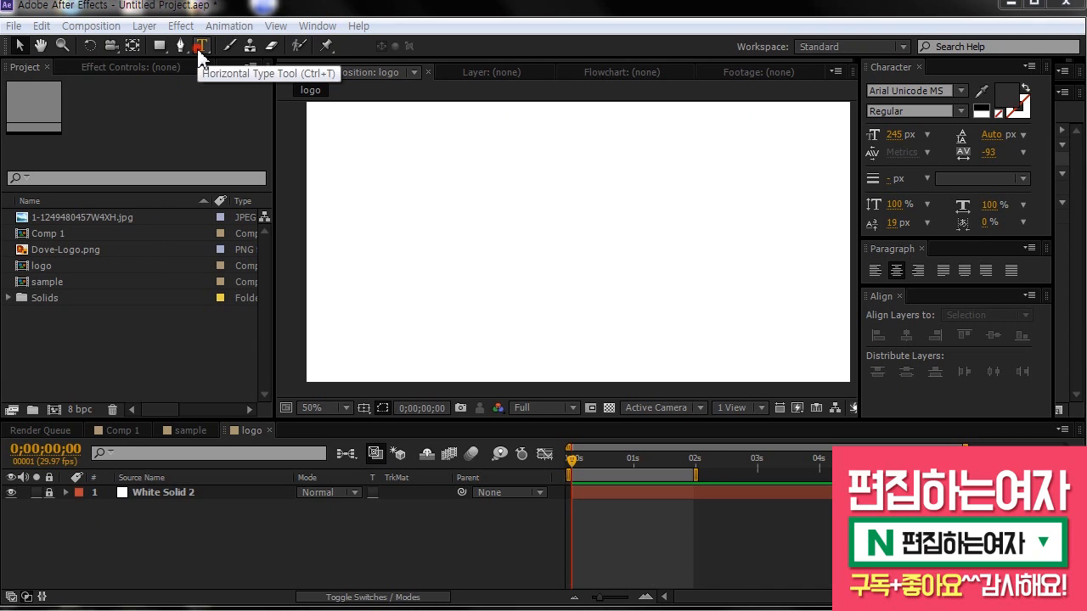
left_click(521, 250)
type("Logo")
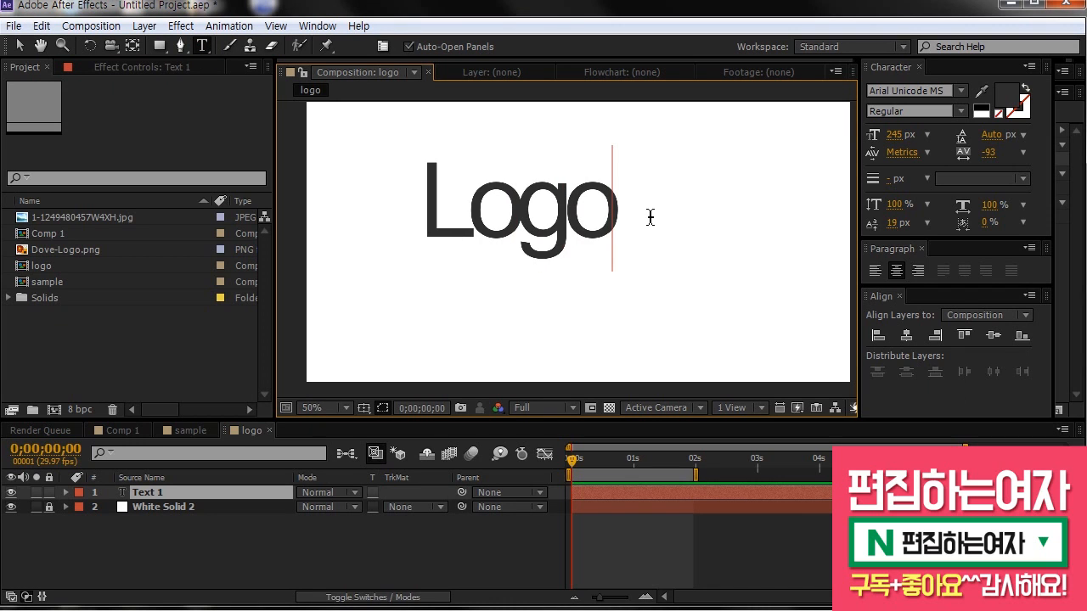
left_click(519, 219)
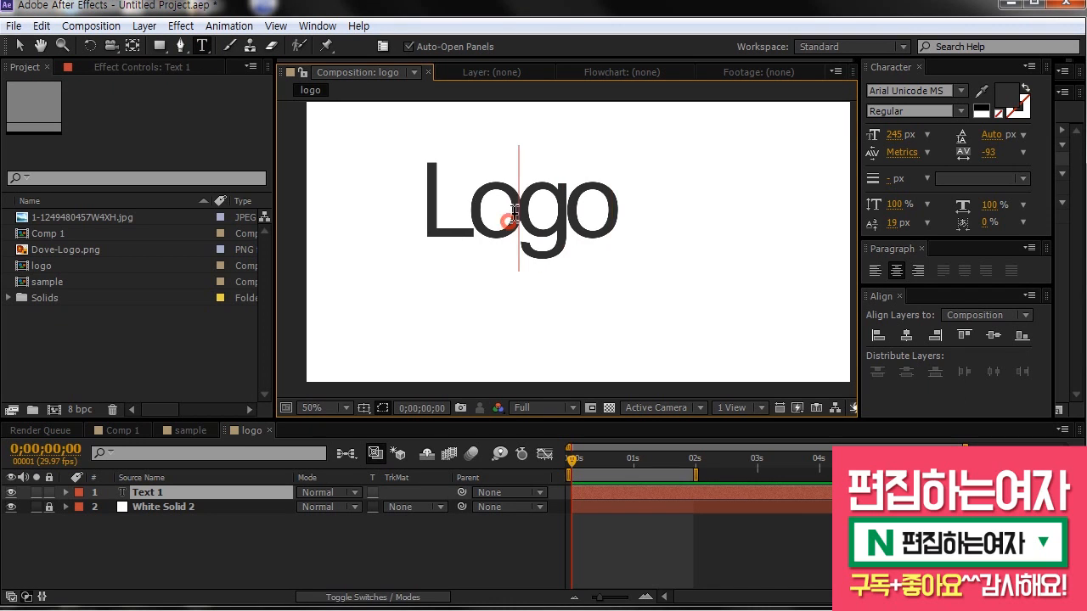
left_click_drag(902, 152, 915, 153)
left_click(19, 46)
left_click_drag(548, 202, 594, 249)
- Start an open mask path on the Logo text layer, tracing the L from above its stem to the end of its foot
scroll(595, 250, "down", 2)
scroll(591, 250, "up", 2)
key("space")
left_click(606, 594)
left_click(599, 491)
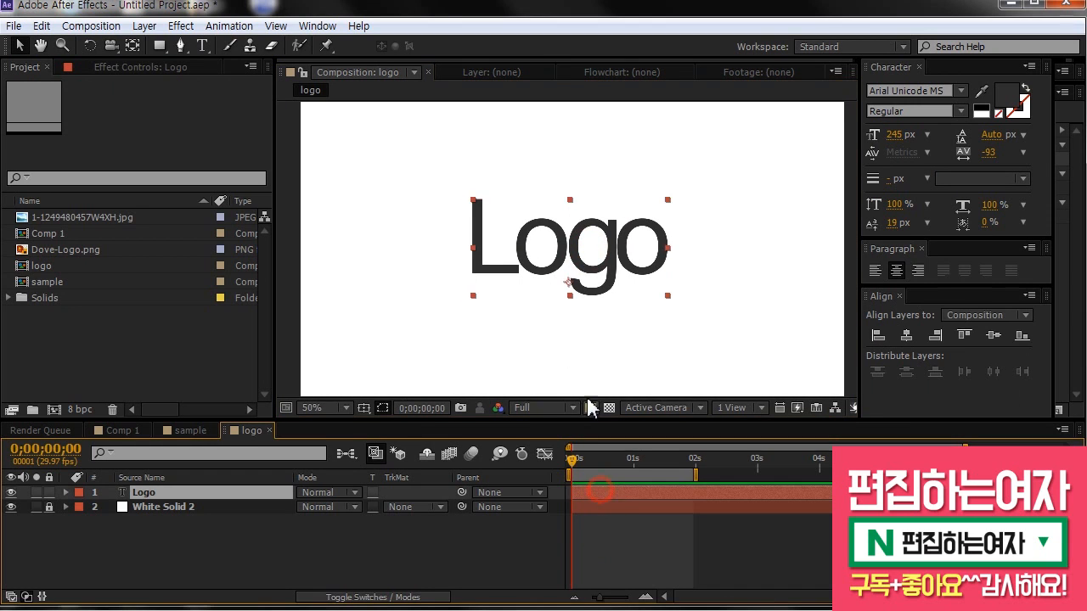
left_click(181, 47)
scroll(501, 208, "up", 1)
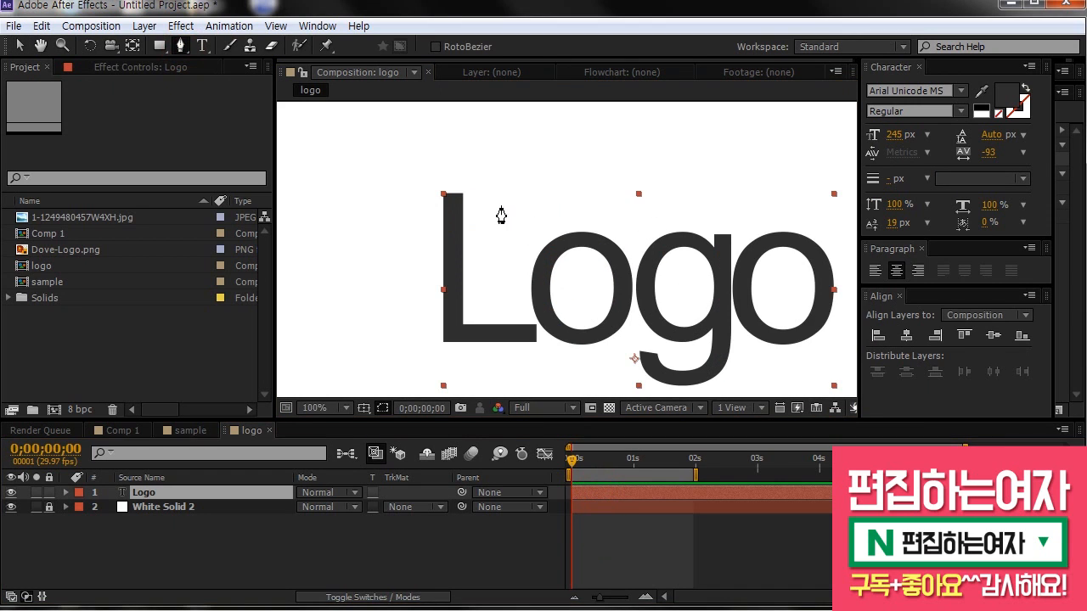
key("space")
left_click_drag(478, 216, 468, 199)
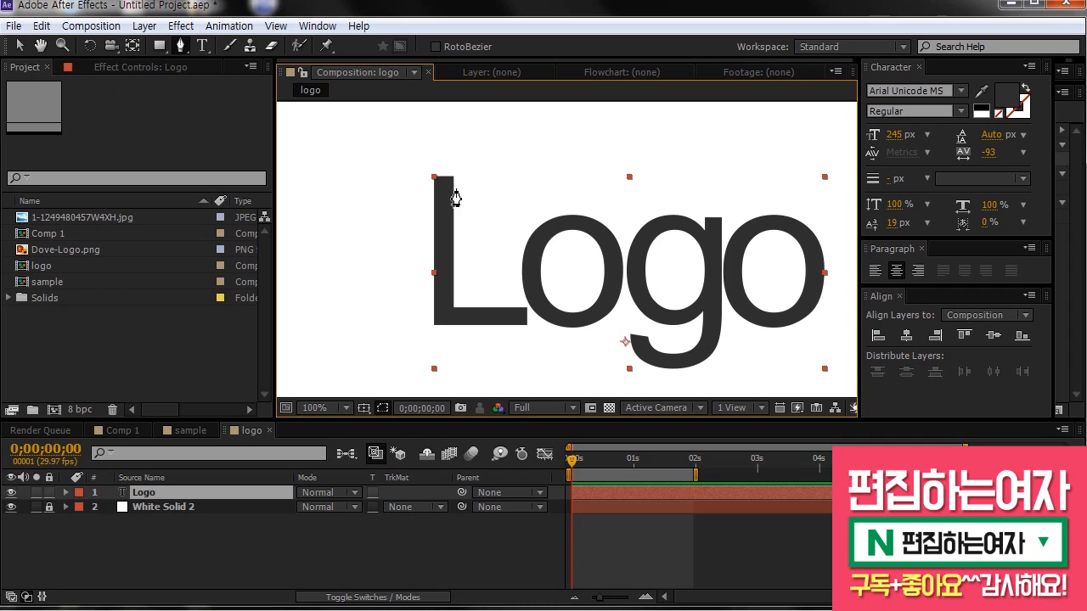
left_click(442, 167)
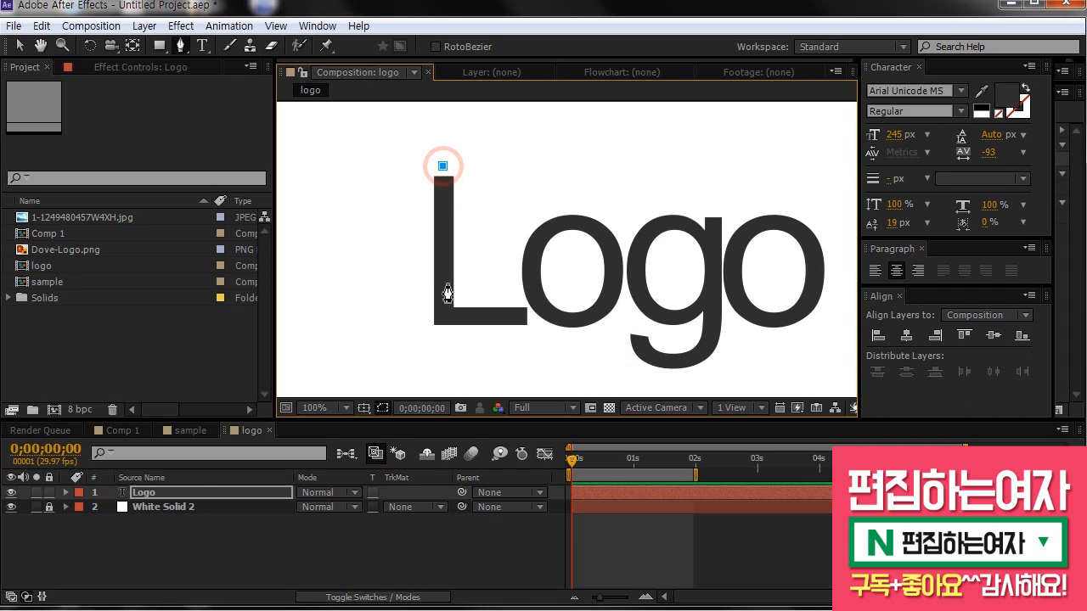
left_click(443, 315)
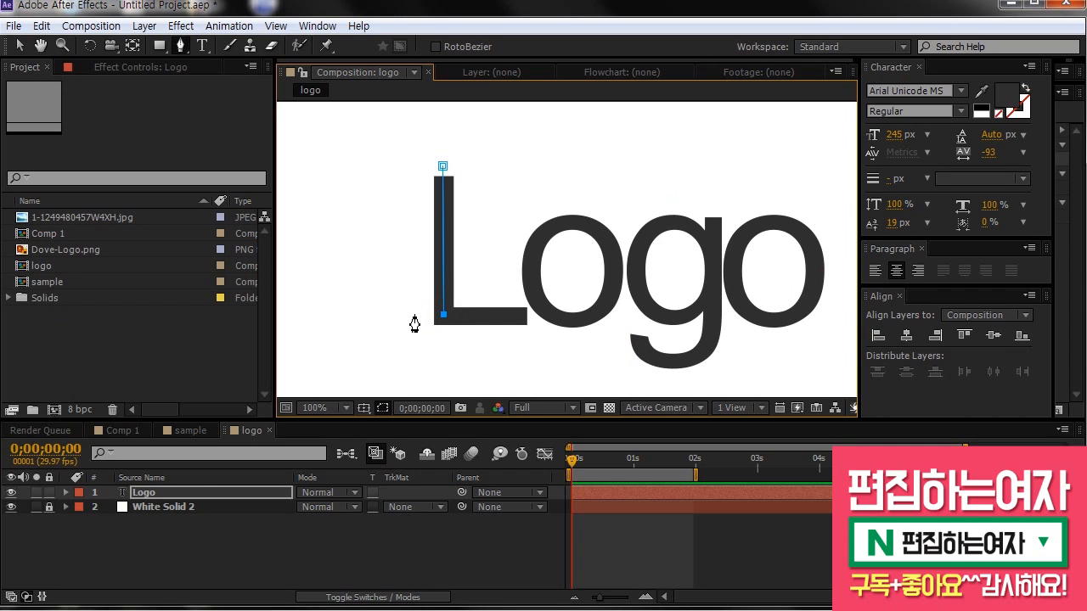
left_click_drag(423, 315, 533, 314)
left_click(527, 315)
left_click(513, 280)
left_click(528, 265)
left_click_drag(557, 225, 580, 227)
key("ctrl+z")
key("ctrl+z")
key("ctrl+z")
- Continue the mask path below the baseline into the first o and trace the whole letter with curved points
left_click(519, 355)
left_click(574, 335)
left_click(571, 332)
left_click(576, 319)
left_click_drag(540, 303, 613, 270)
key("ctrl+z")
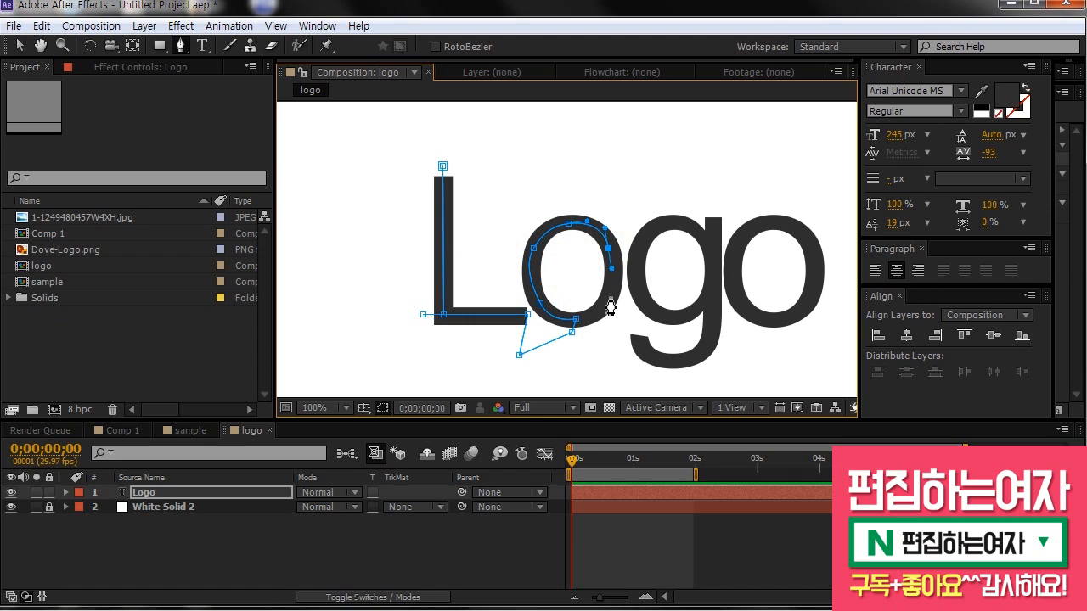
left_click(610, 251)
left_click_drag(613, 253, 585, 337)
key("ctrl+z")
- Extend the mask path from the bottom of the first o along the g's tail and up its stem
left_click_drag(586, 337, 707, 348)
left_click(608, 326)
left_click(631, 324)
left_click(712, 325)
left_click(714, 286)
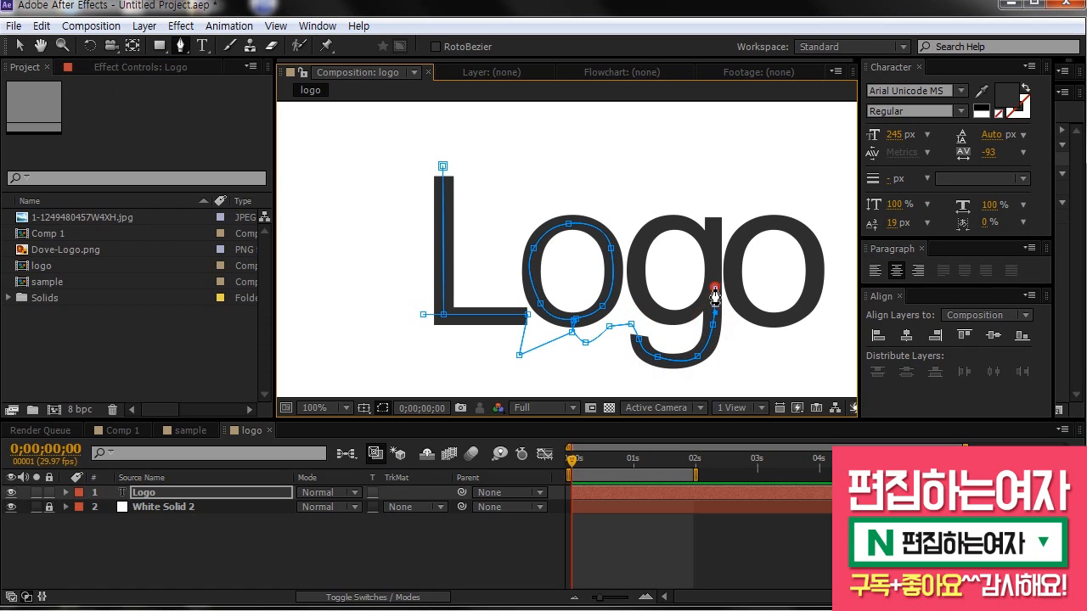
- Trace the g's bowl with curved mask points, closing back at the stem, and run the path up past the stem's top
left_click(692, 310)
left_click(646, 302)
left_click(640, 288)
left_click(637, 263)
left_click(651, 231)
left_click_drag(681, 222, 690, 224)
left_click_drag(714, 275, 715, 287)
left_click(714, 287)
left_click(714, 208)
key("ctrl+z")
left_click(715, 286)
left_click(715, 226)
left_click(715, 206)
- Carry the mask path above the letters to the last o and trace it all around, ending just past its top
left_click(755, 204)
left_click(778, 200)
left_click(773, 220)
left_click_drag(748, 233, 790, 319)
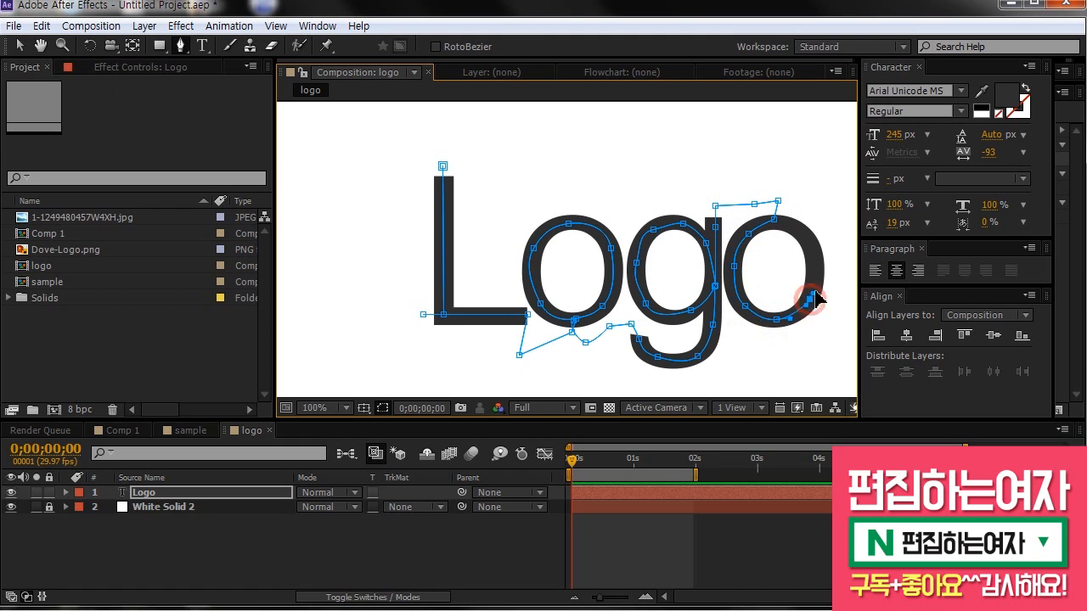
left_click_drag(812, 258, 805, 244)
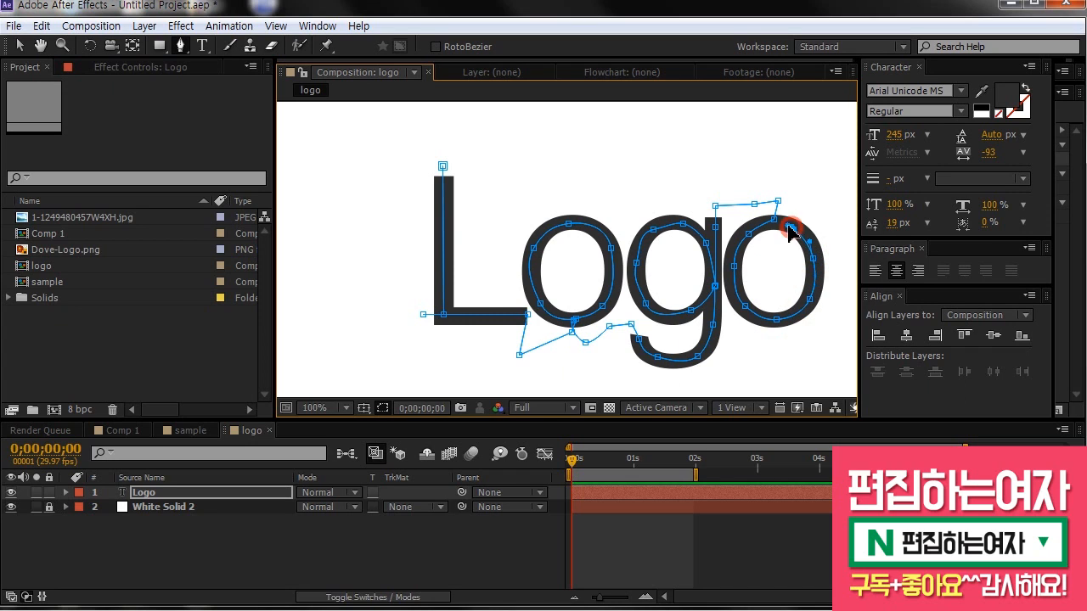
scroll(790, 231, "up", 1)
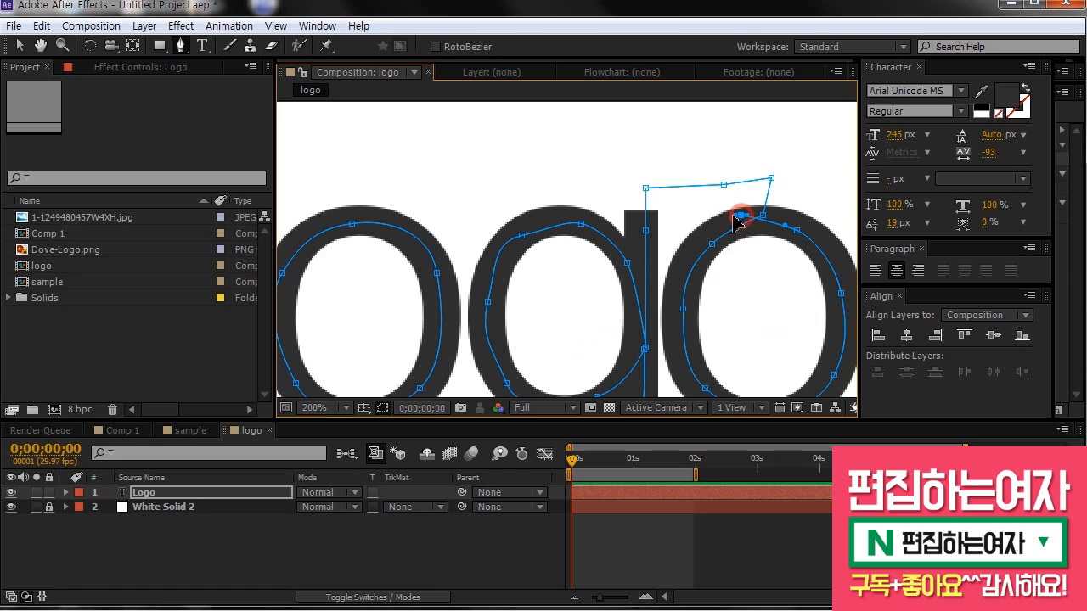
scroll(762, 199, "down", 3)
scroll(772, 207, "up", 1)
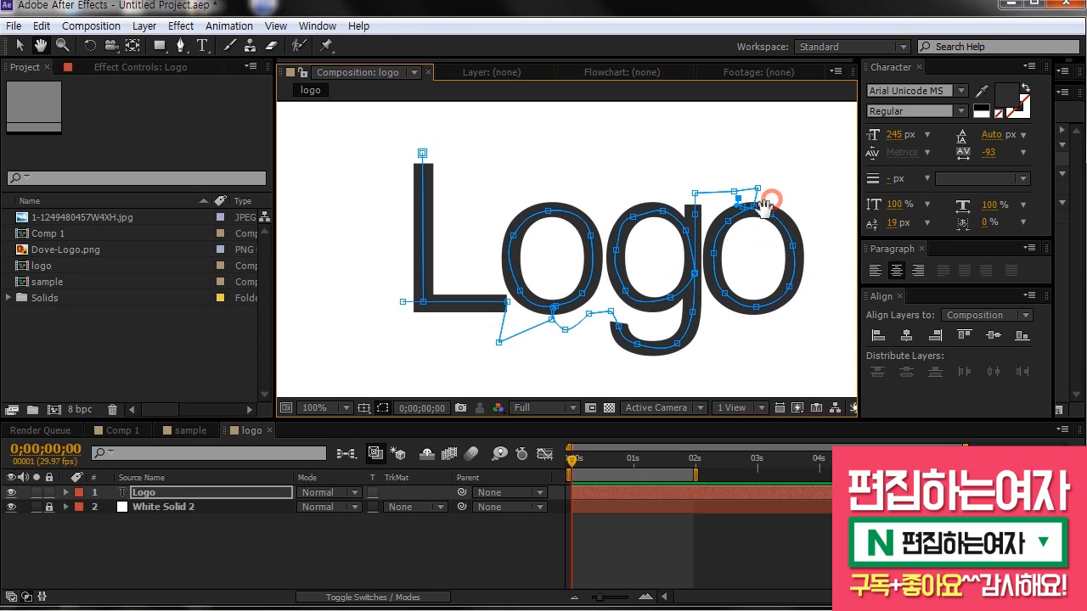
- Fit the composition in view and apply the Stroke effect to the Logo text layer
left_click(19, 45)
left_click(335, 408)
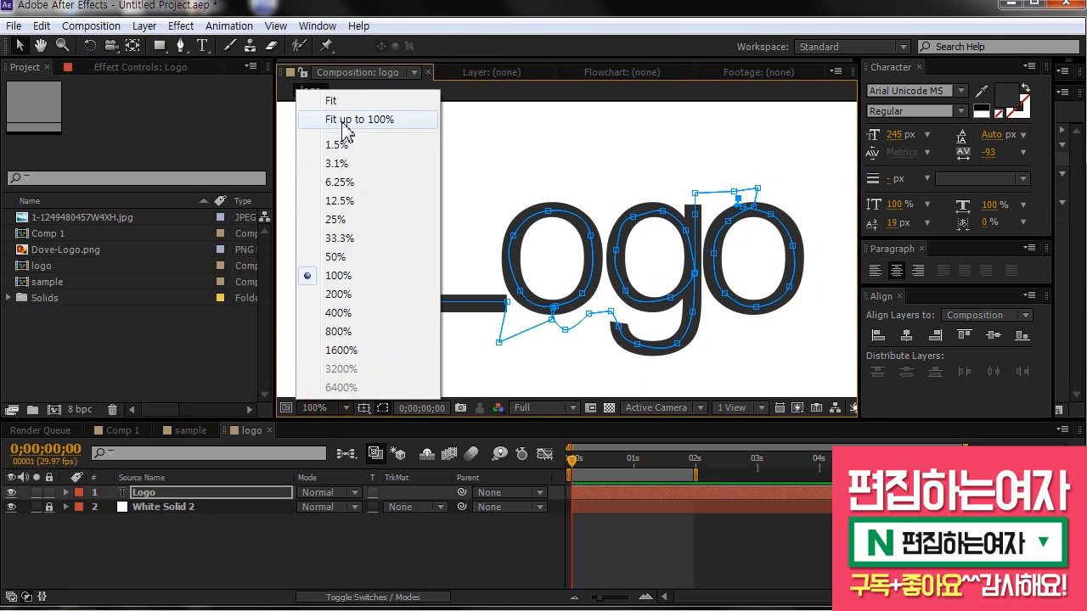
left_click(348, 119)
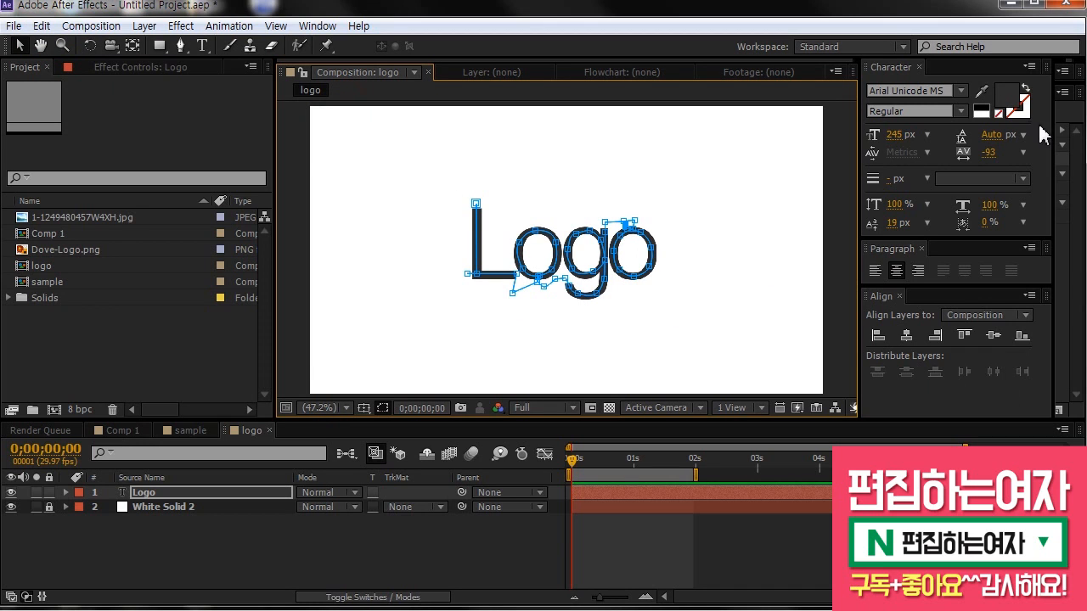
left_click(1057, 135)
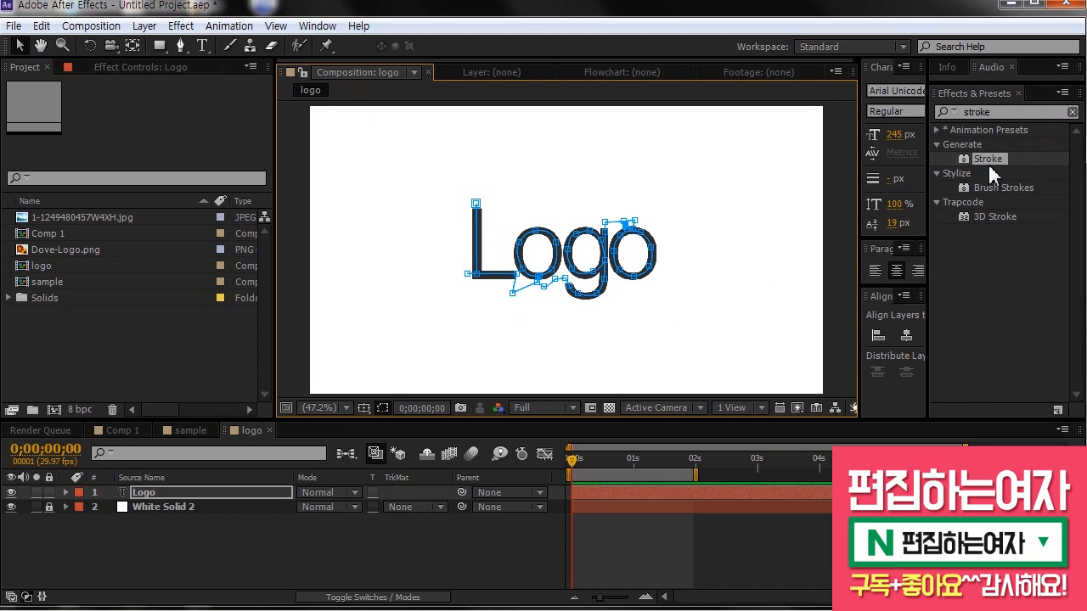
left_click_drag(994, 170, 615, 222)
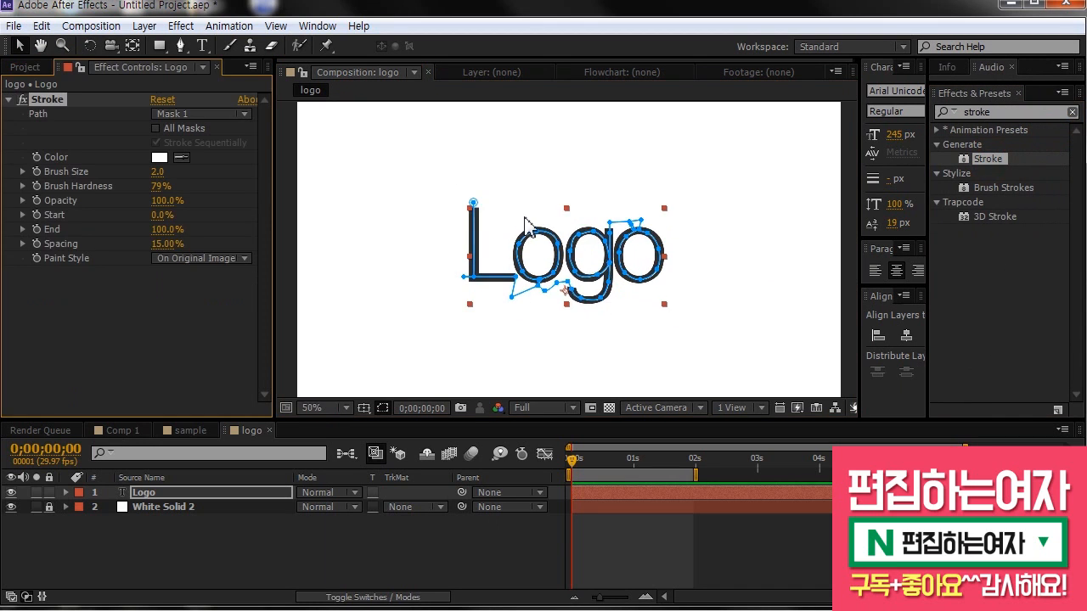
- Set the Stroke effect's Brush Hardness to 100% and its Brush Size to about 14.7
scroll(509, 242, "up", 1)
left_click_drag(512, 247, 467, 231)
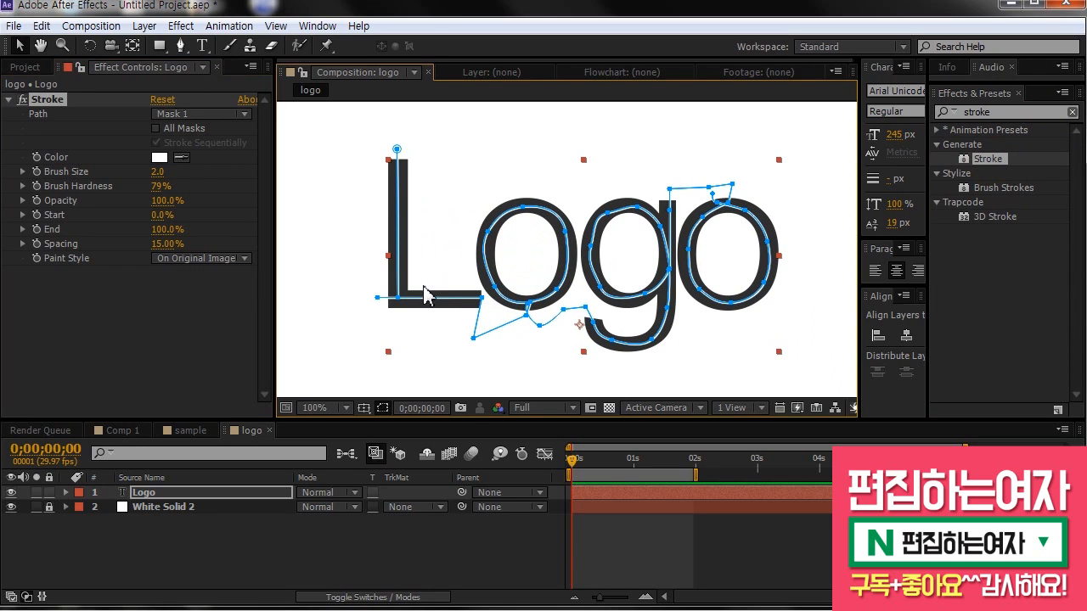
left_click_drag(161, 186, 522, 183)
left_click_drag(156, 170, 256, 170)
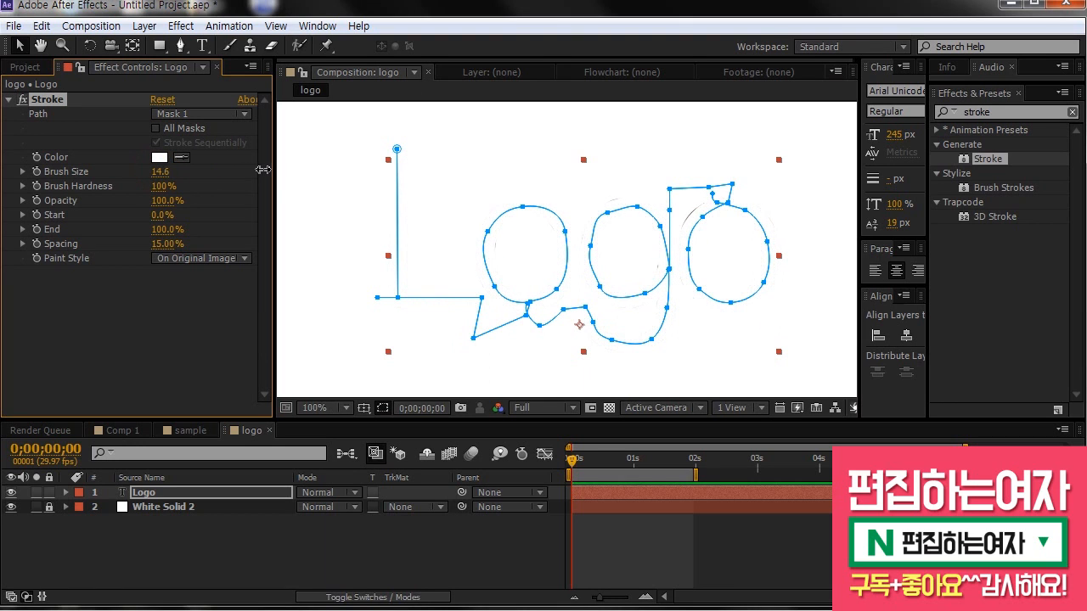
- Adjust the mask points along the top of the g and the upper left of the last o to cover uncovered letter edges
left_click_drag(609, 214, 608, 209)
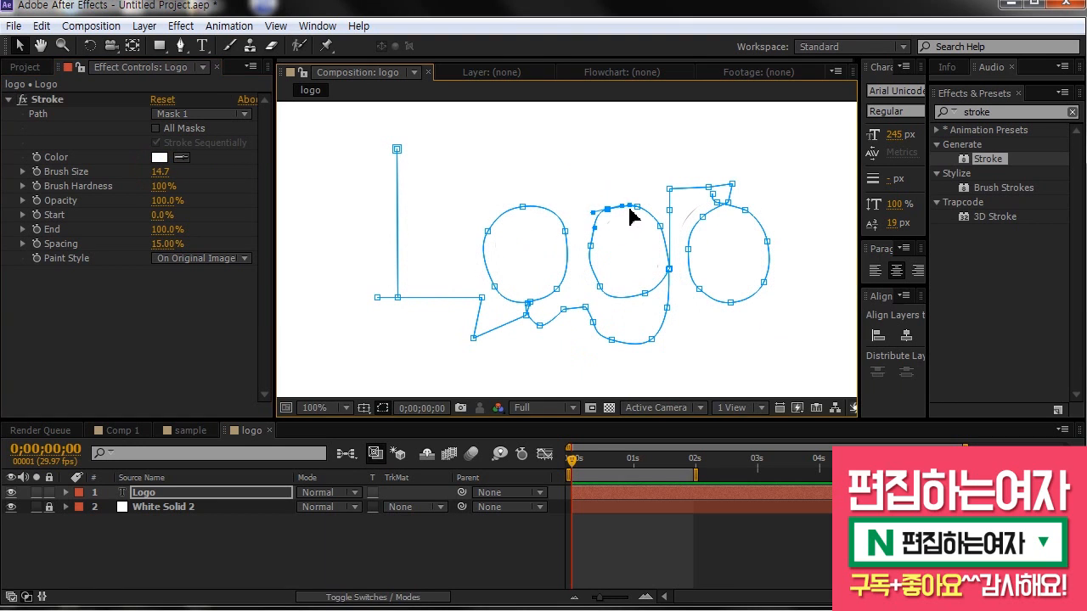
left_click(636, 206)
left_click(703, 218)
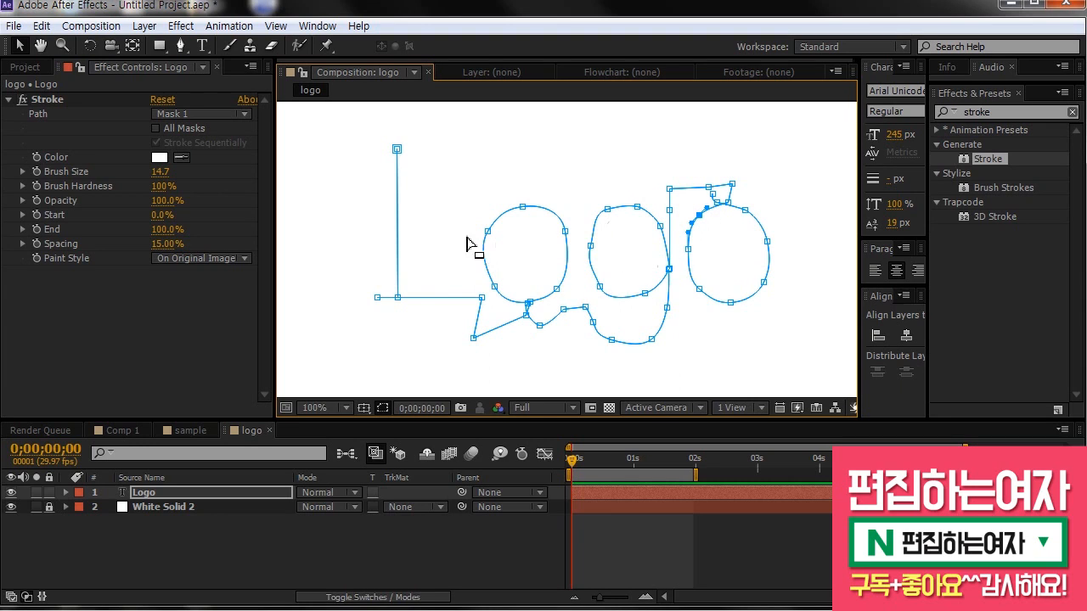
left_click(605, 209)
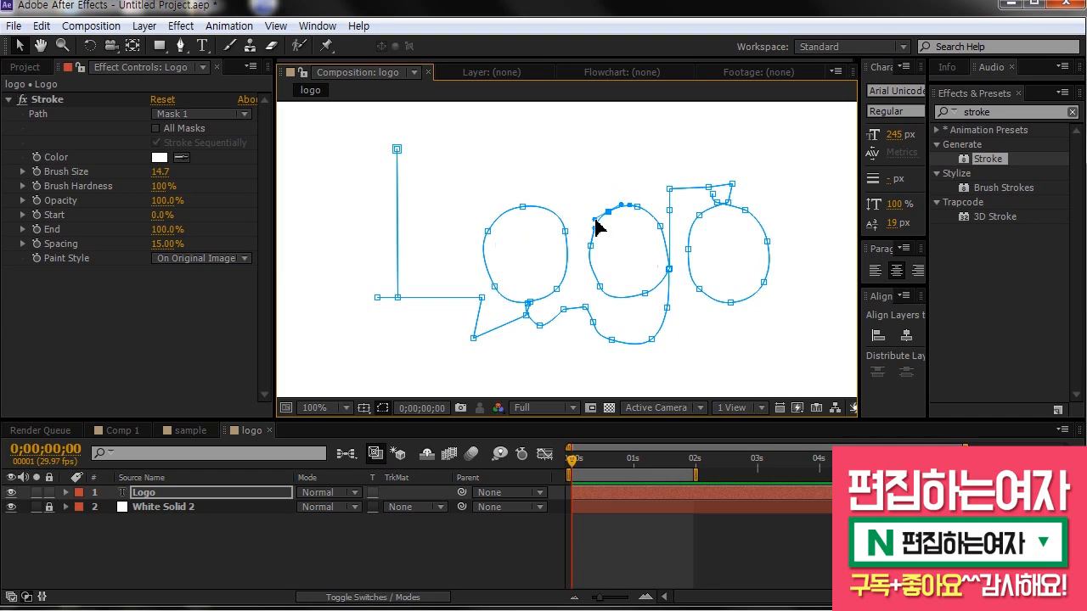
left_click_drag(605, 211, 605, 208)
- Set the Brush Size to 14.2 and refine the mask points on the first o, the g's stem and the last o
left_click_drag(160, 172, 231, 173)
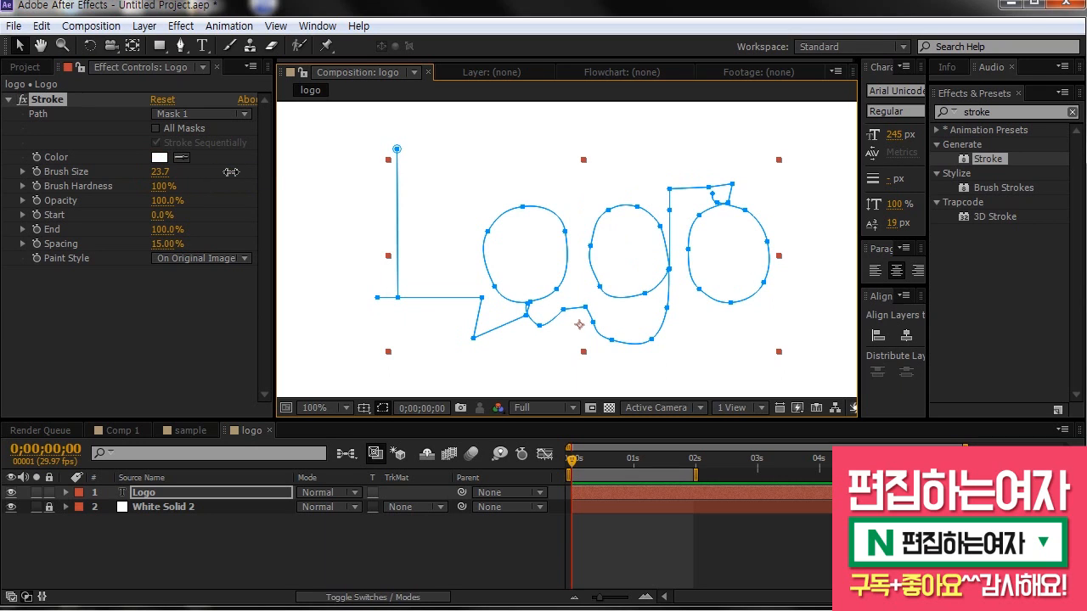
left_click_drag(165, 177, 157, 177)
left_click(489, 237)
left_click(492, 239)
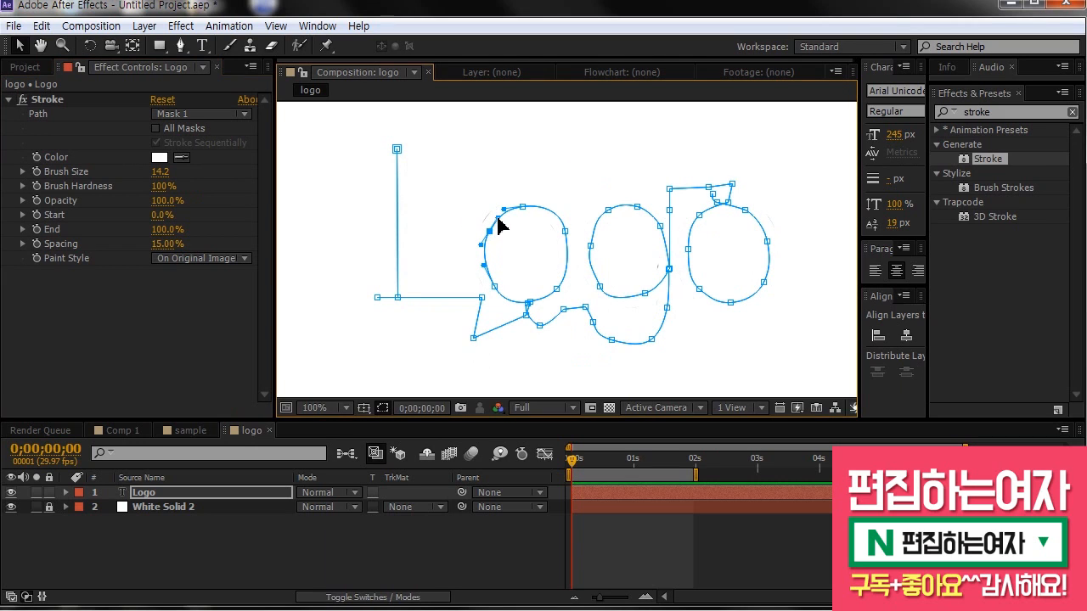
left_click(489, 236)
left_click(492, 286)
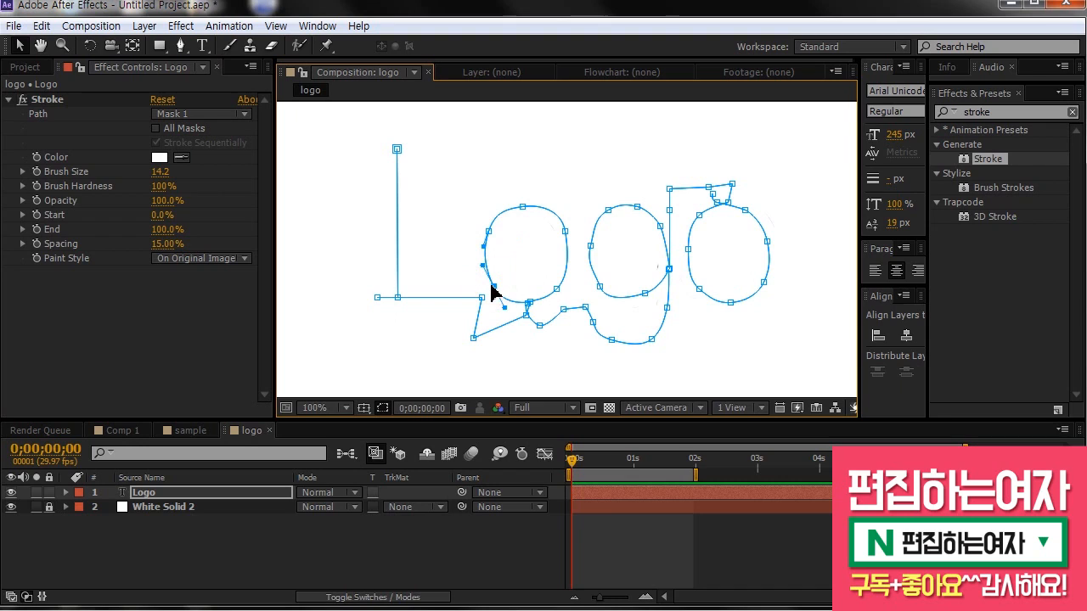
left_click(667, 270)
left_click(769, 243)
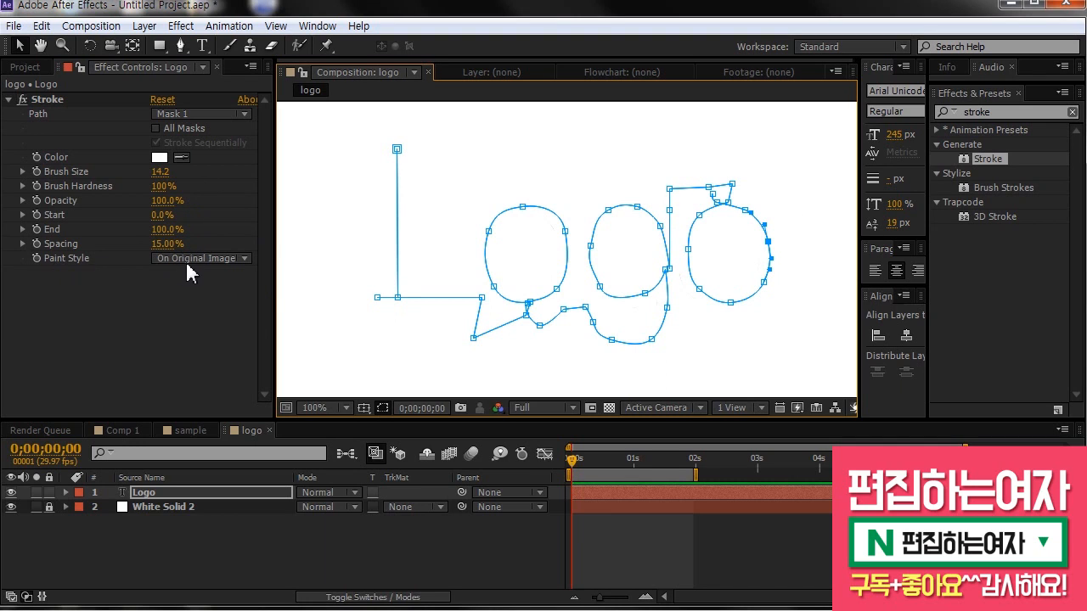
- Set the Stroke effect's Paint Style to Reveal Original Image and its End value to 0%
left_click(207, 259)
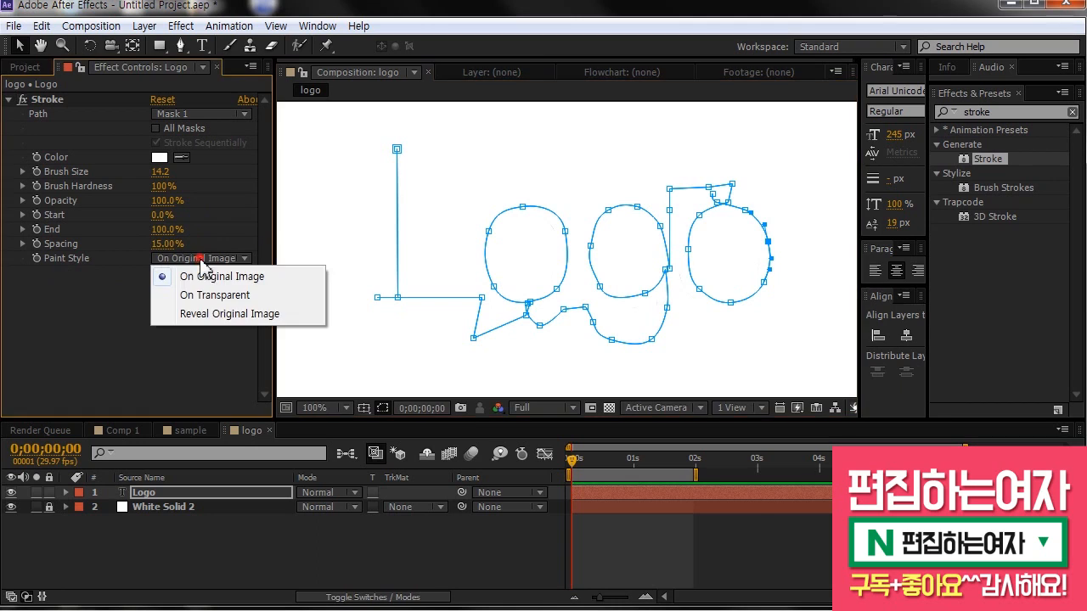
left_click(240, 316)
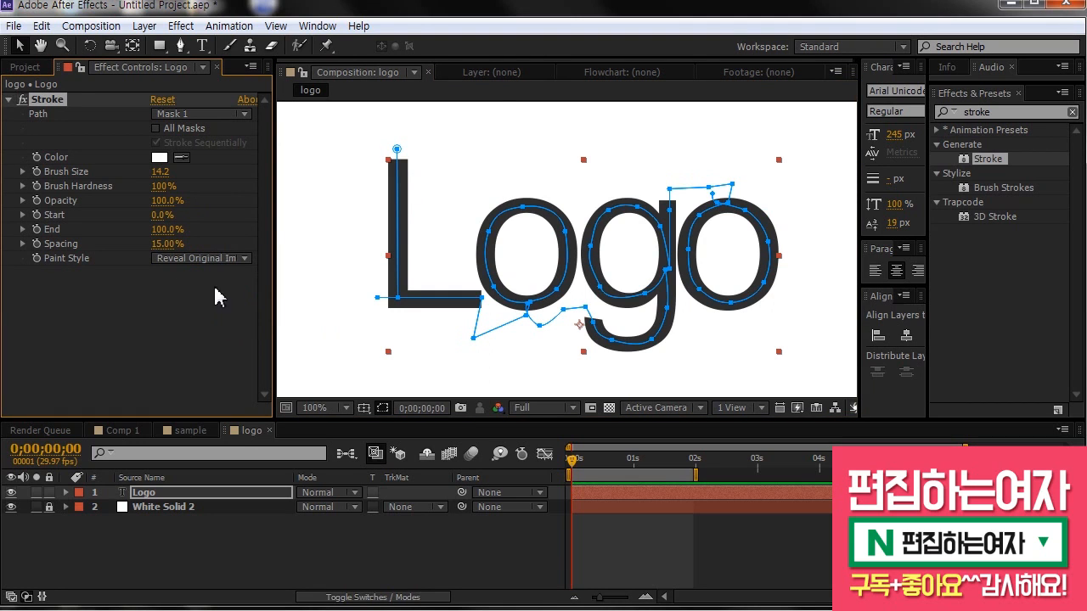
left_click_drag(165, 229, 53, 240)
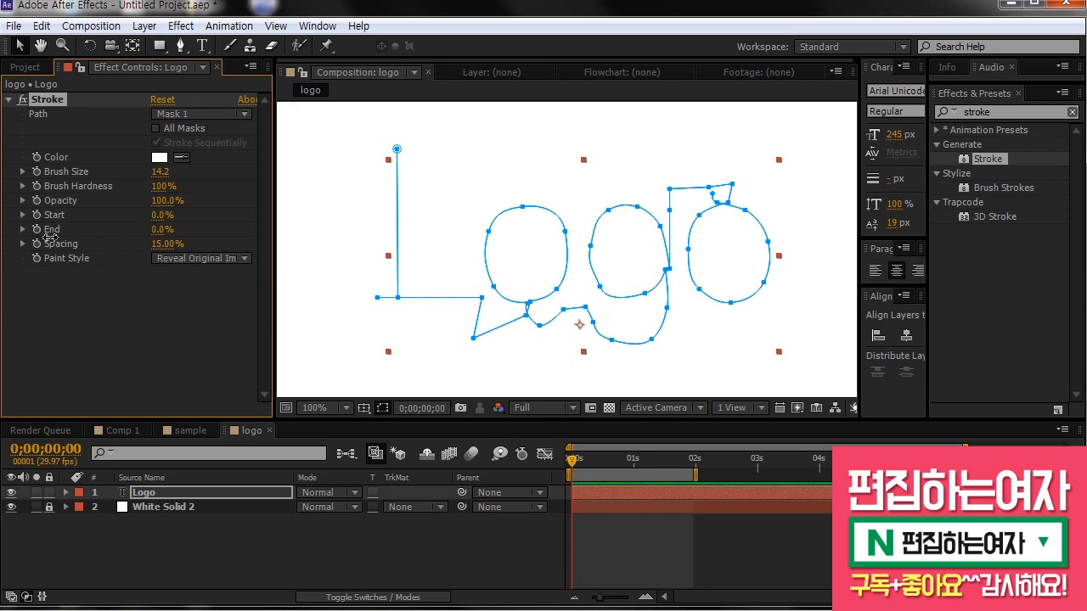
- Keyframe the Stroke's End value at the composition's start and set it to 100% at 0;00;01;00
left_click_drag(572, 458, 535, 456)
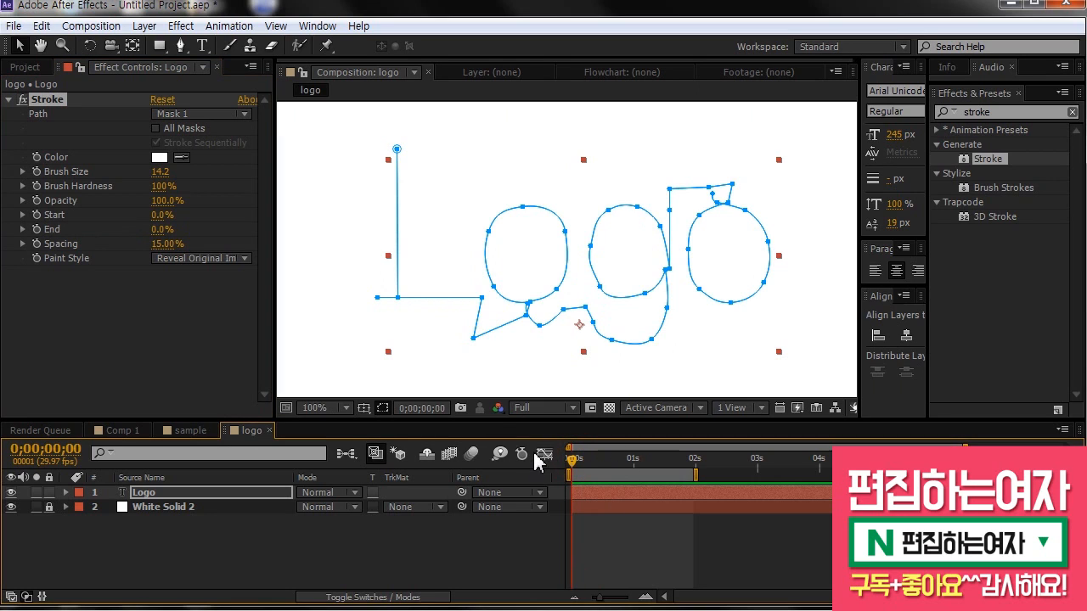
left_click(36, 229)
left_click_drag(598, 458, 636, 461)
left_click_drag(158, 229, 365, 228)
- Preview the Logo text's reveal and scrub back to 0;00;00;05 to check how each letter is drawn
key("space")
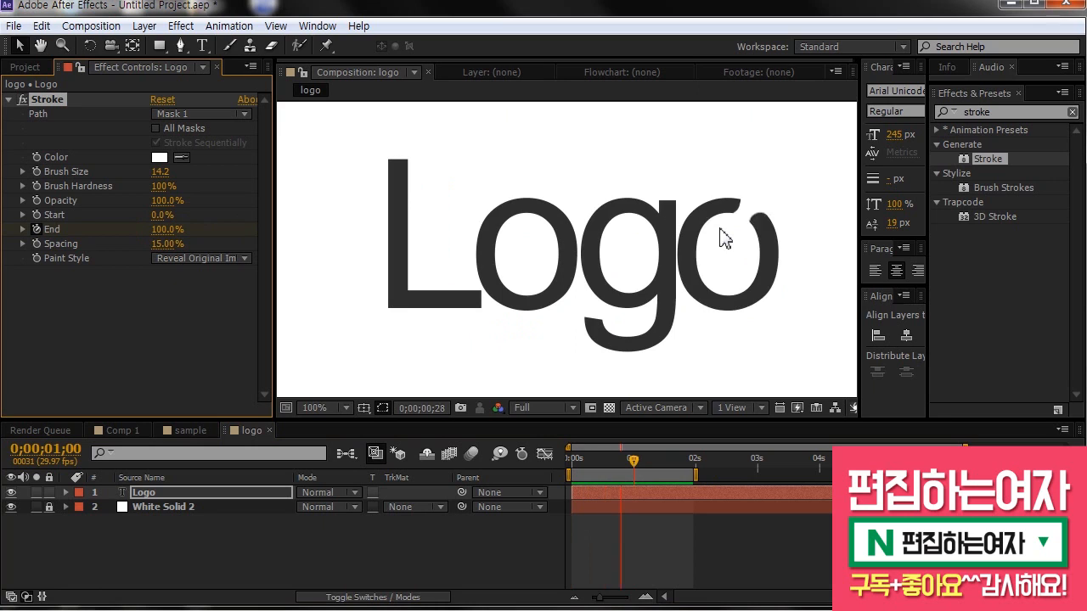
key("space")
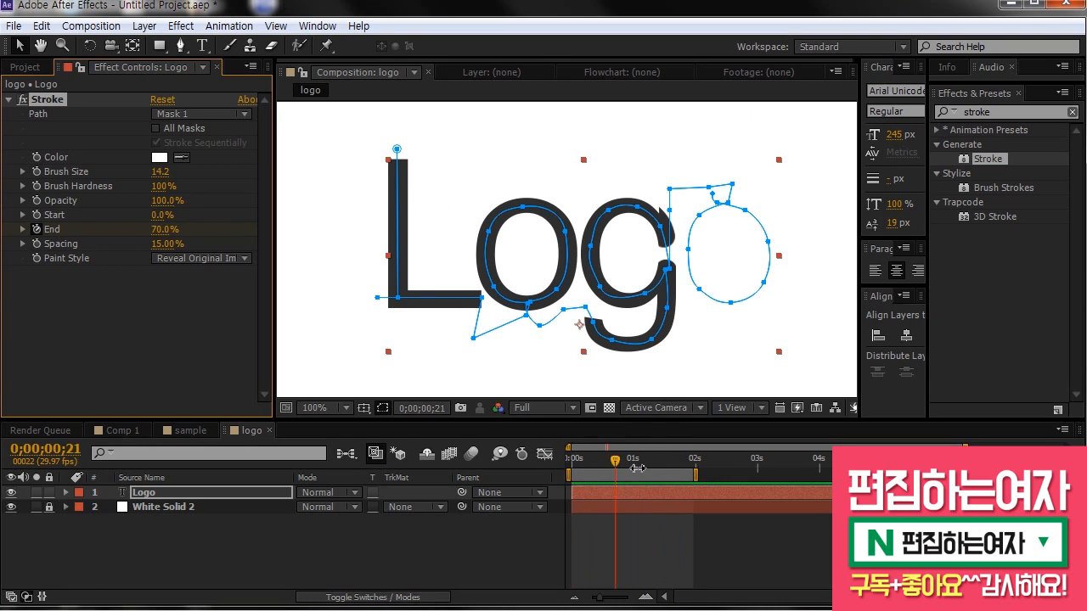
left_click_drag(625, 470, 583, 466)
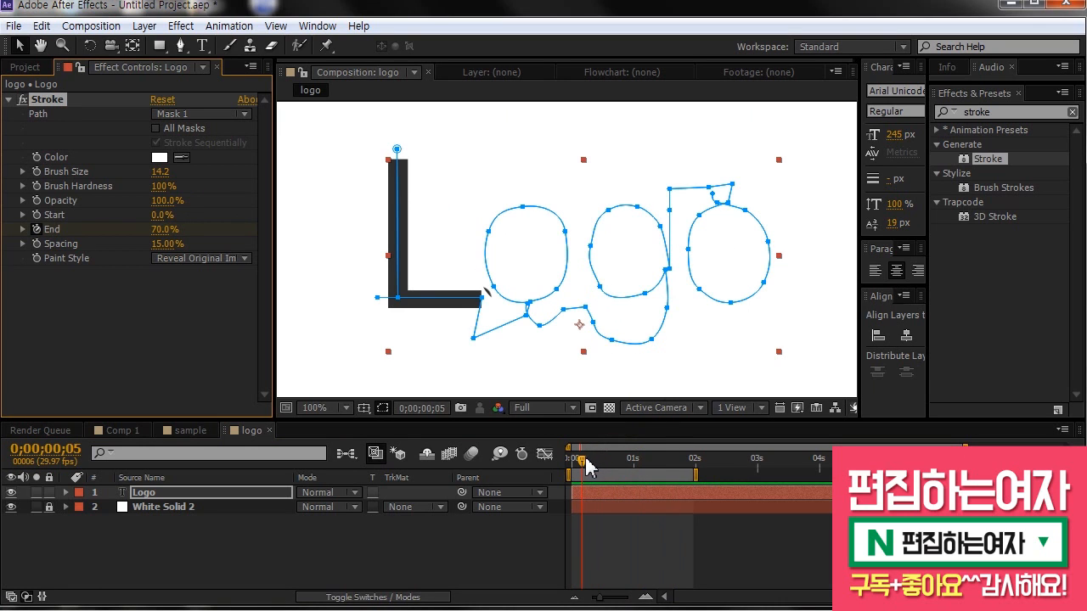
- Move the mask point at the end of the L's foot slightly inward, away from the first o
scroll(497, 327, "up", 1)
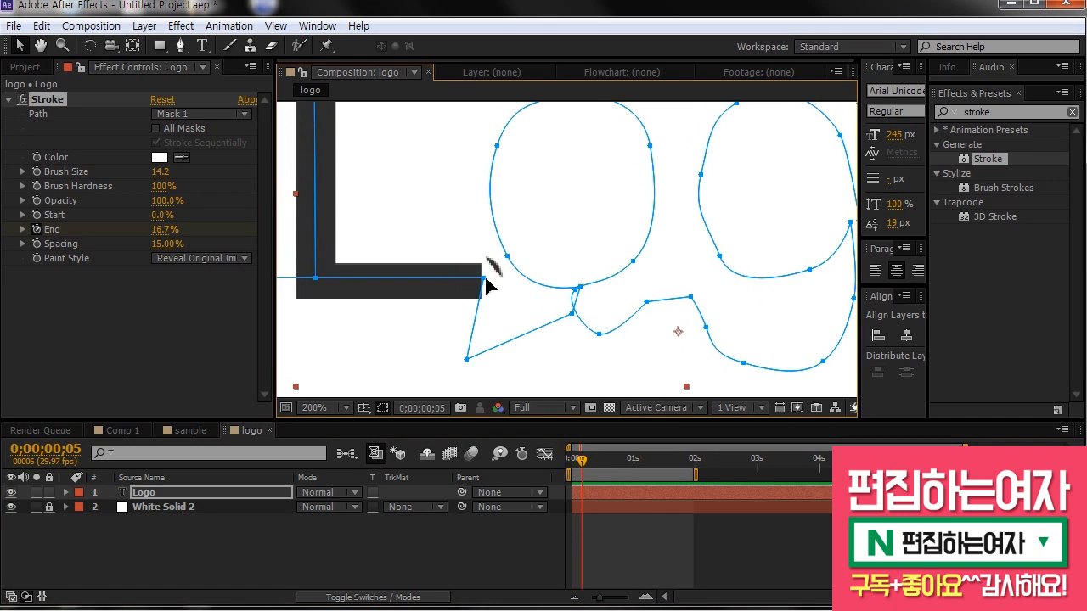
left_click_drag(478, 278, 475, 279)
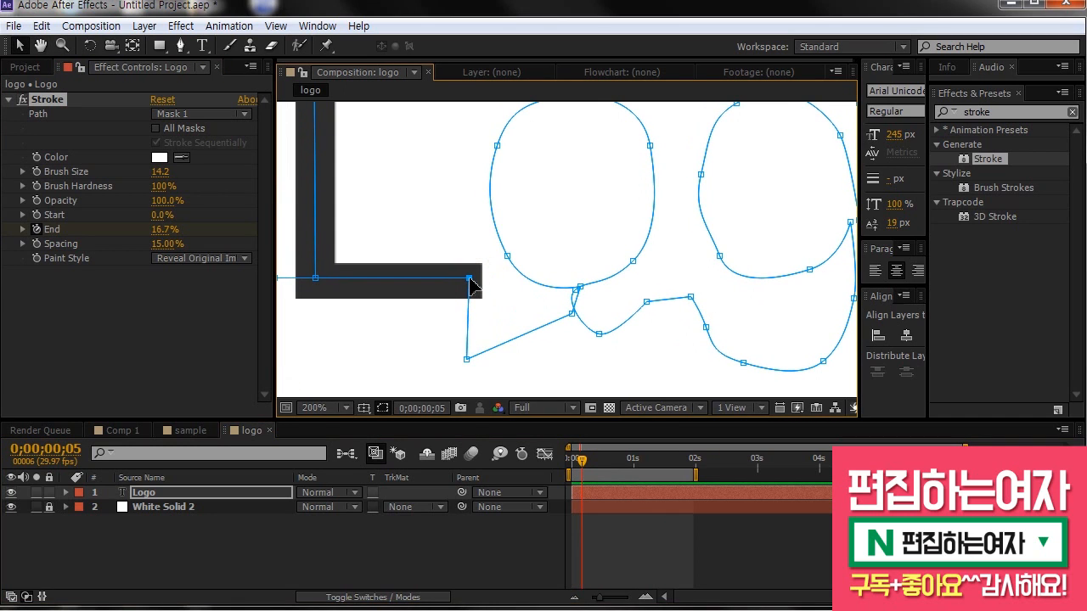
scroll(472, 286, "down", 2)
- Go to 0;00;00;22 and nudge the mask point near the top of the g's stem slightly toward the bowl
left_click_drag(582, 460, 621, 473)
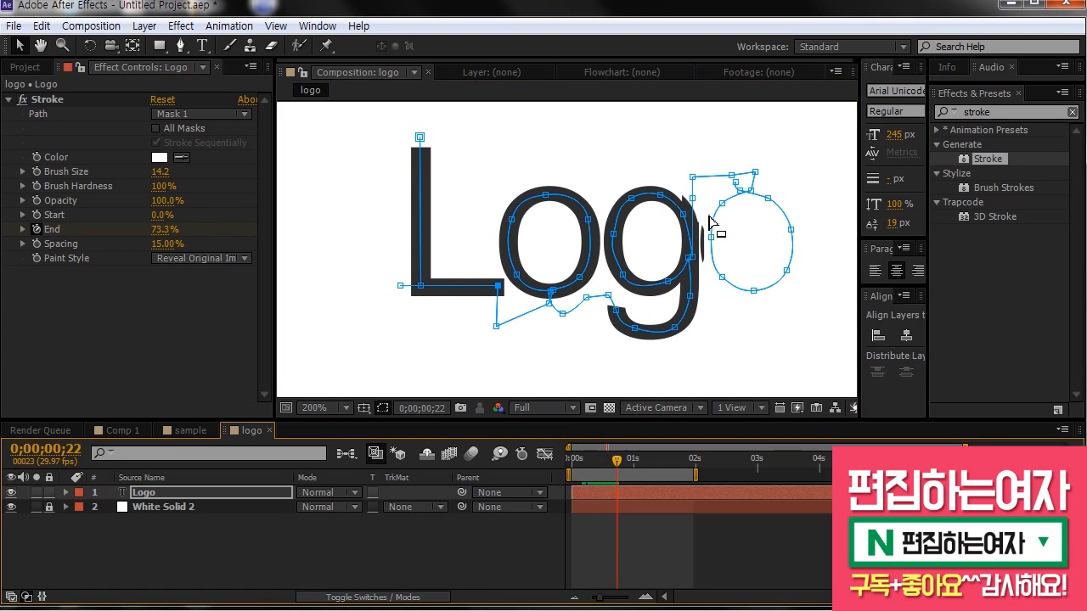
scroll(707, 219, "up", 1)
left_click_drag(678, 297, 665, 299)
key("ctrl+z")
left_click_drag(677, 183, 673, 182)
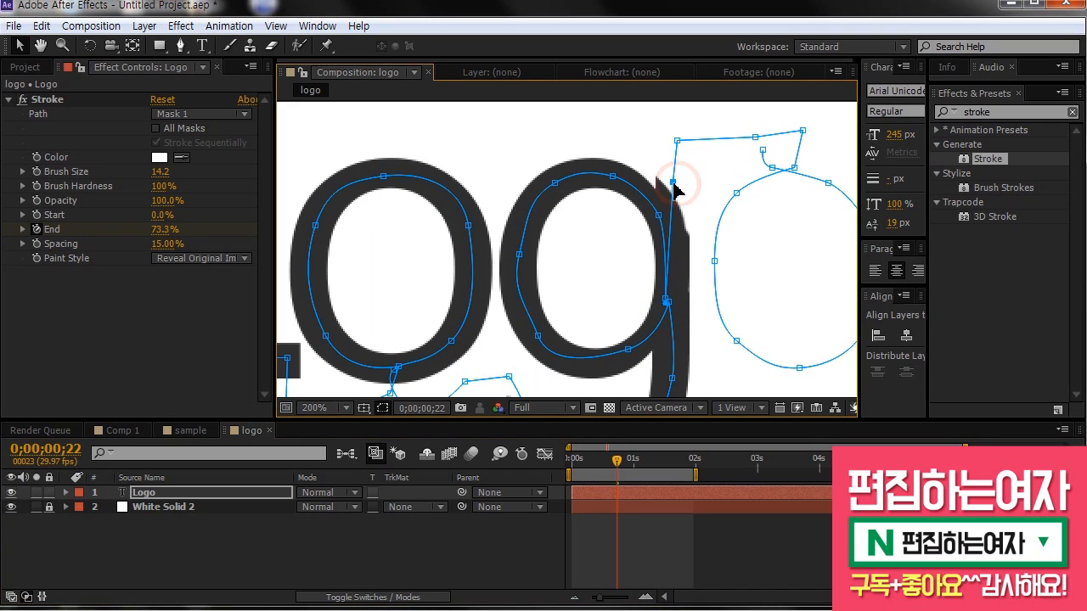
- Preview the Logo reveal to check how the g is drawn
left_click_drag(623, 467, 640, 467)
scroll(659, 314, "down", 3)
left_click_drag(659, 314, 630, 266)
key("KP_0")
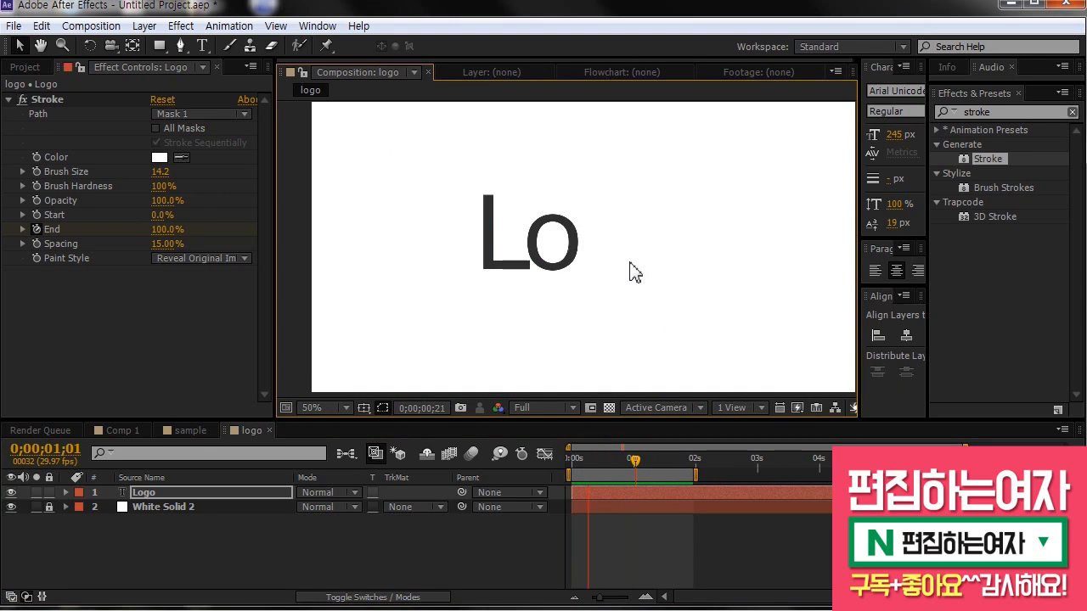
key("space")
- At 0;00;00;21, lower the mask point on the g bowl's upper right and reshape the curve between it and the bowl's top
left_click_drag(600, 465, 619, 467)
scroll(610, 209, "up", 1)
scroll(610, 217, "up", 1)
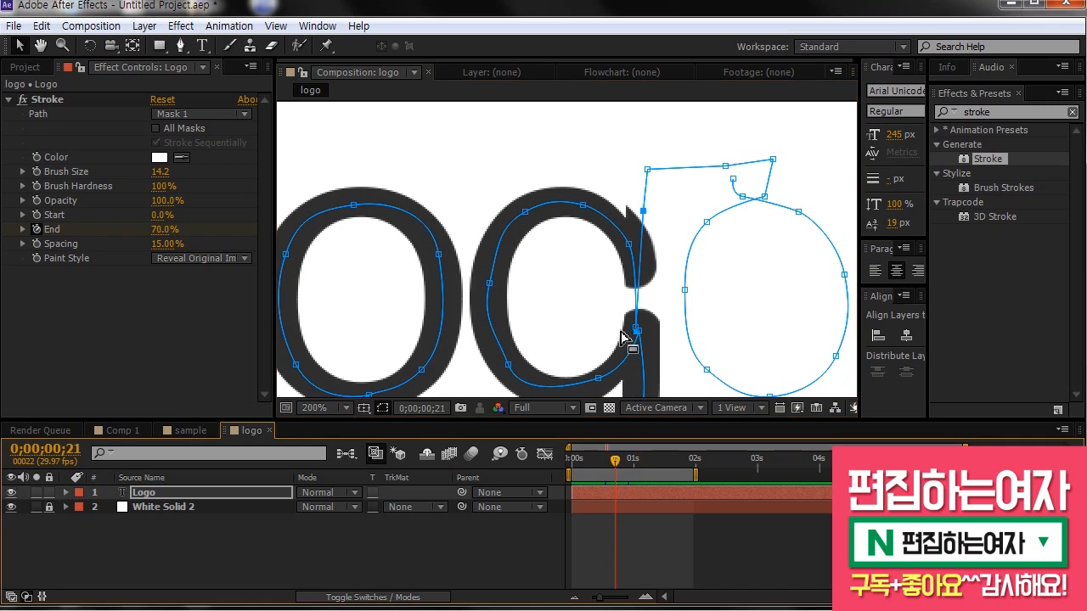
mouse_move(629, 244)
left_mouse_down()
mouse_move(614, 245)
mouse_move(631, 264)
left_mouse_up()
left_click_drag(598, 209, 603, 223)
left_click(583, 206)
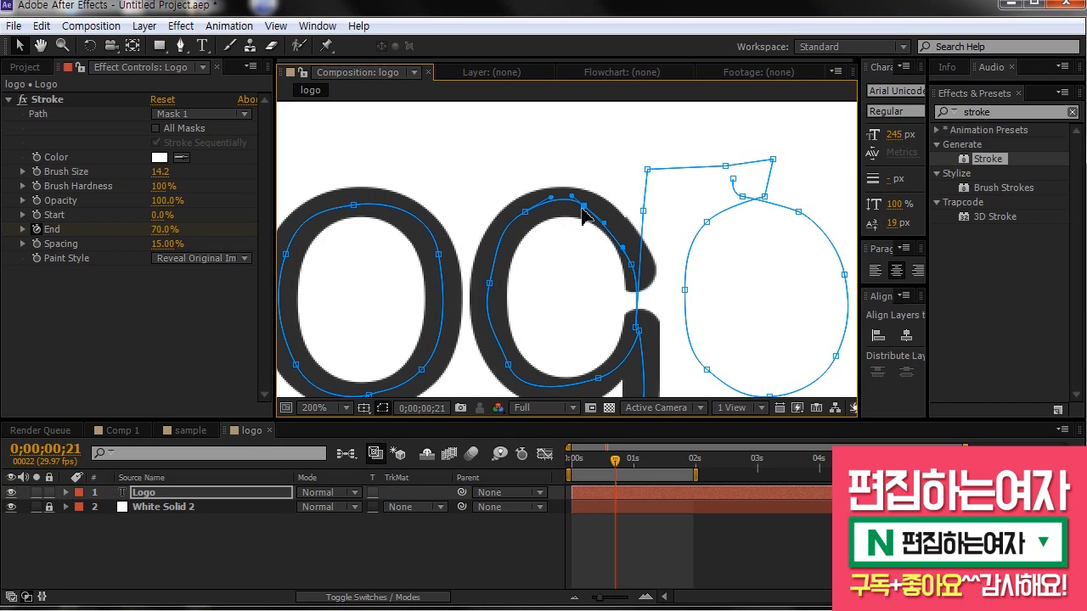
- Scrub to 0;00;01;11 and preview the complete Logo text reveal
key("comma")
mouse_move(622, 467)
left_mouse_down()
mouse_move(578, 466)
mouse_move(659, 466)
left_mouse_up()
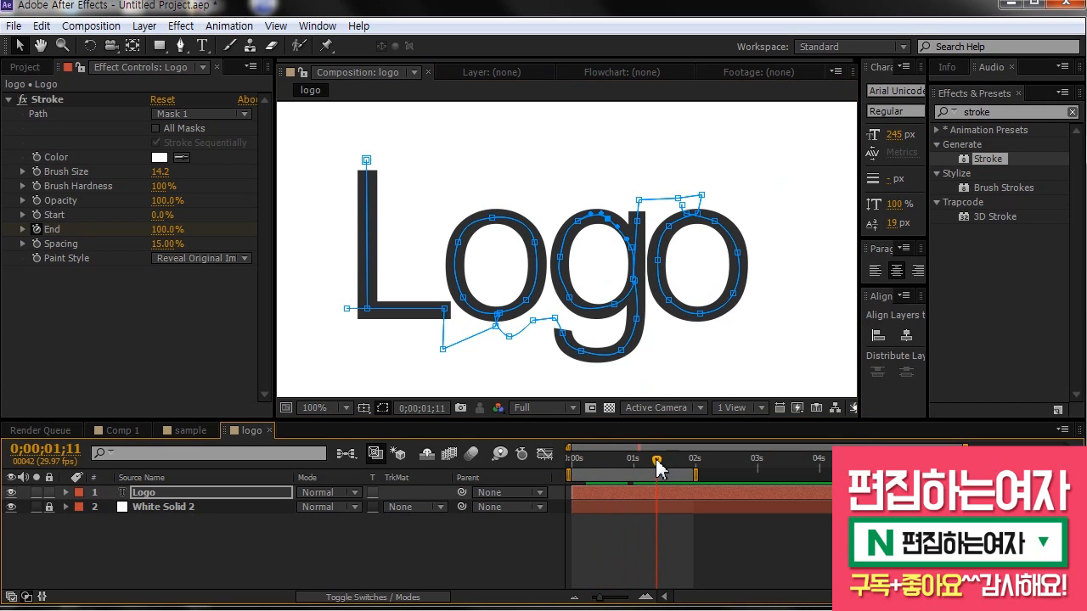
key("KP_0")
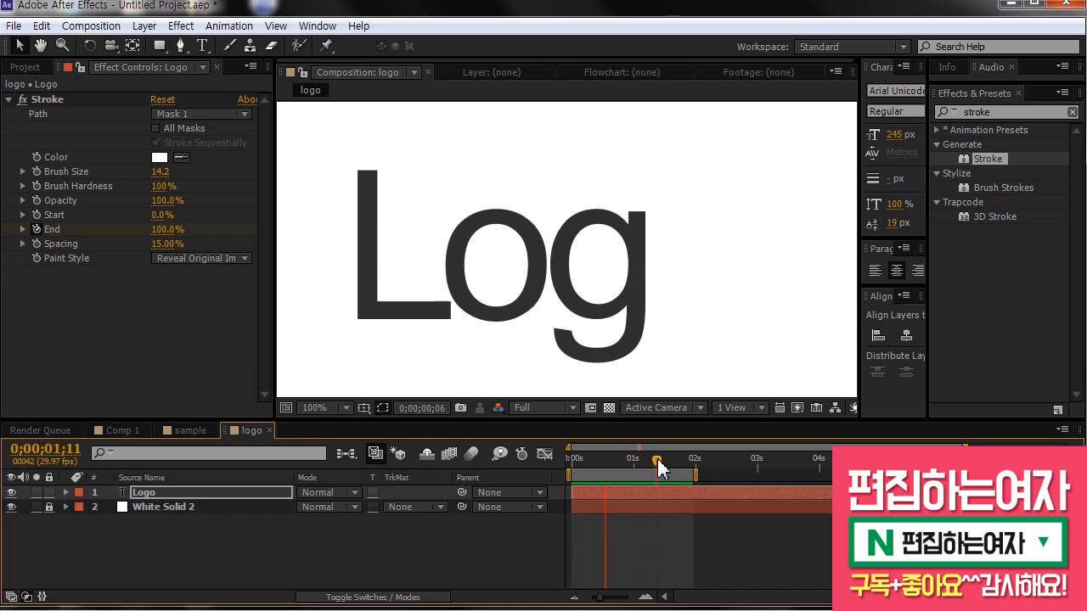
left_click(670, 552)
- Show the Logo layer's keyframes, move the final End keyframe to 0;00;01;15 and preview the slower reveal
left_click(664, 491)
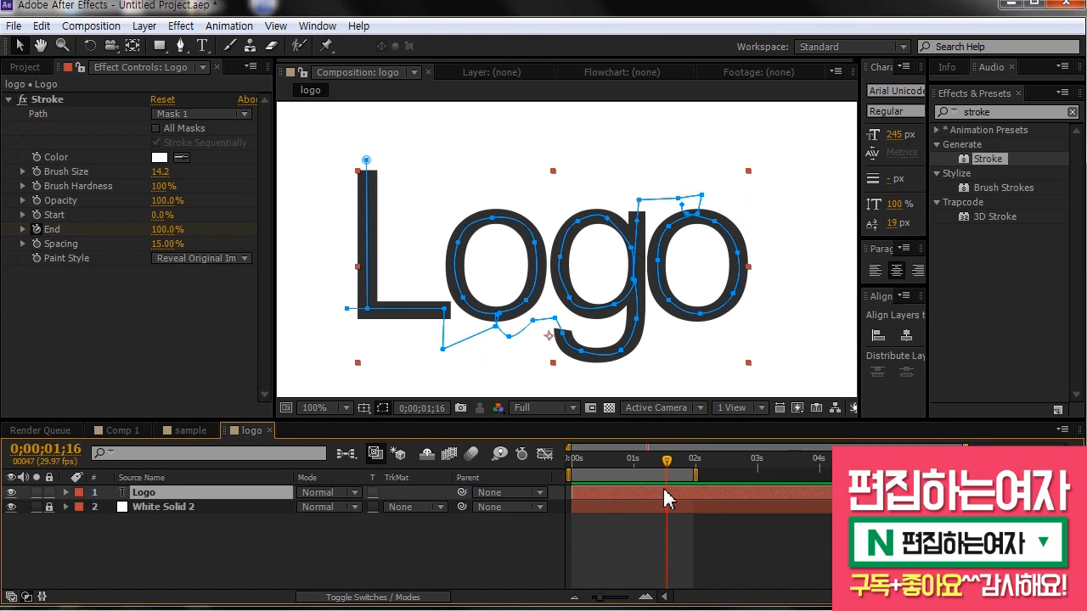
key("u")
left_click(633, 522)
left_click(665, 521)
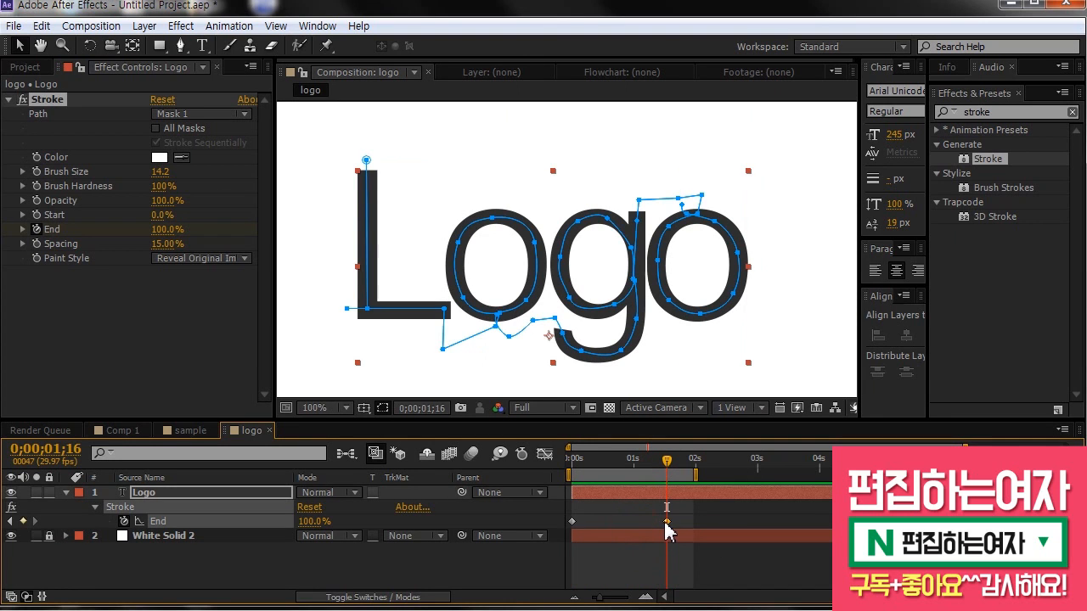
key("Page_Up")
left_click_drag(668, 525, 663, 523)
key("space")
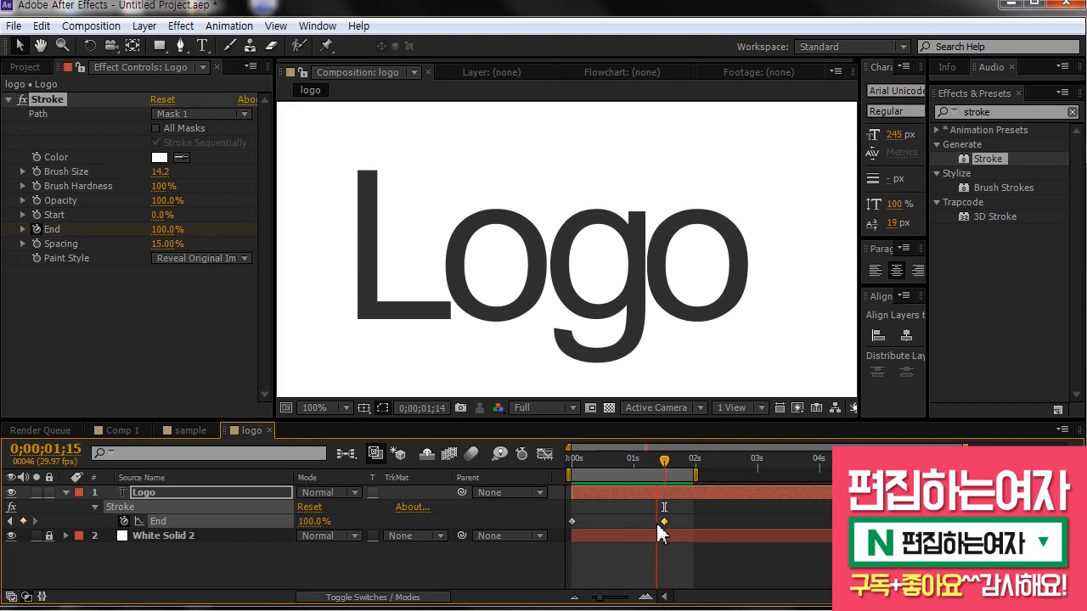
key("space")
- Return to the composition's start, duplicate the Logo layer three times and enlarge the timeline area
key("Home")
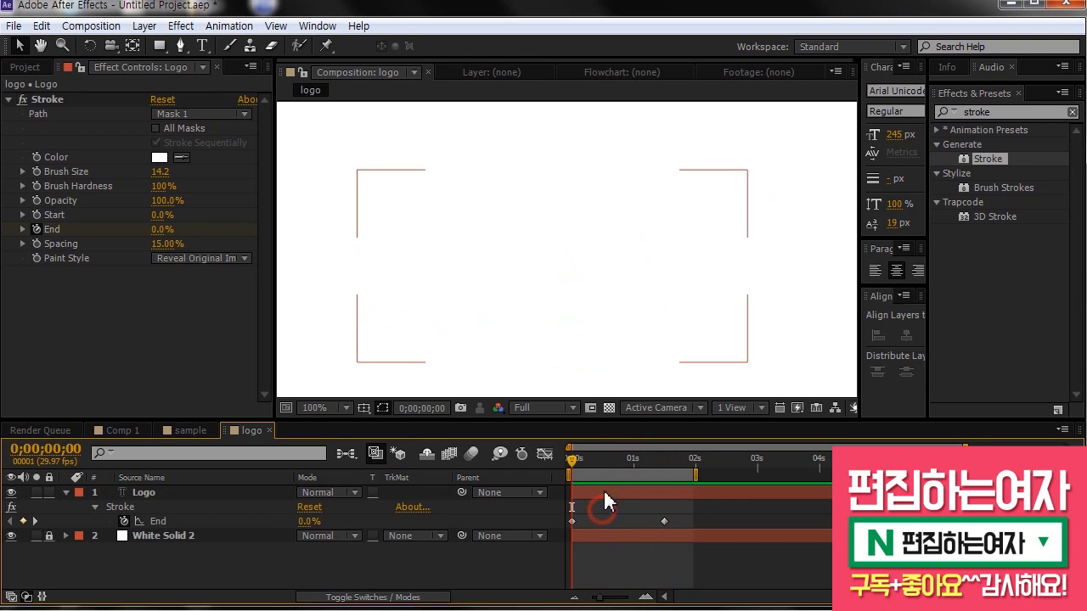
key("ctrl+d")
key("ctrl+d")
key("ctrl+d")
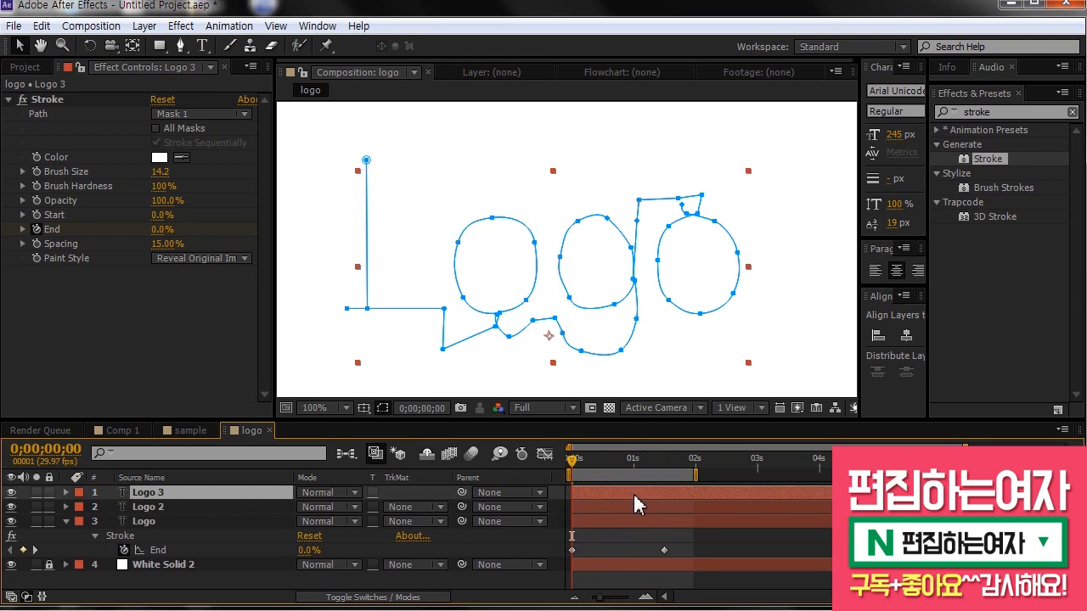
left_click_drag(629, 421, 613, 359)
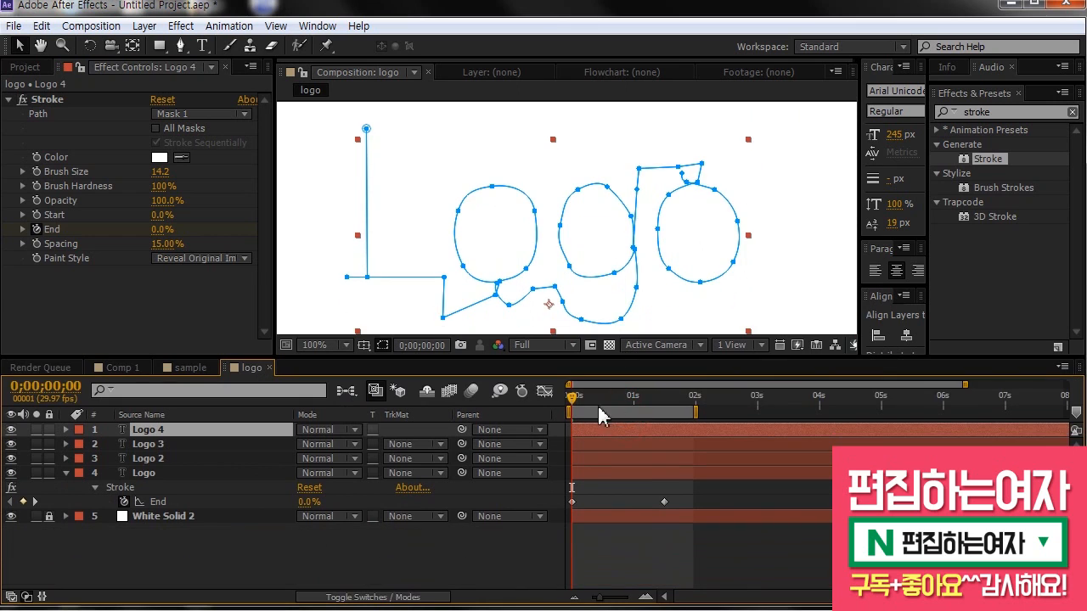
- Stagger the three duplicates so Logo 2, Logo 3 and Logo 4 start 2, 4 and 6 frames in
mouse_move(575, 406)
left_mouse_down()
mouse_move(650, 400)
mouse_move(690, 416)
mouse_move(598, 467)
left_mouse_up()
left_click(622, 529)
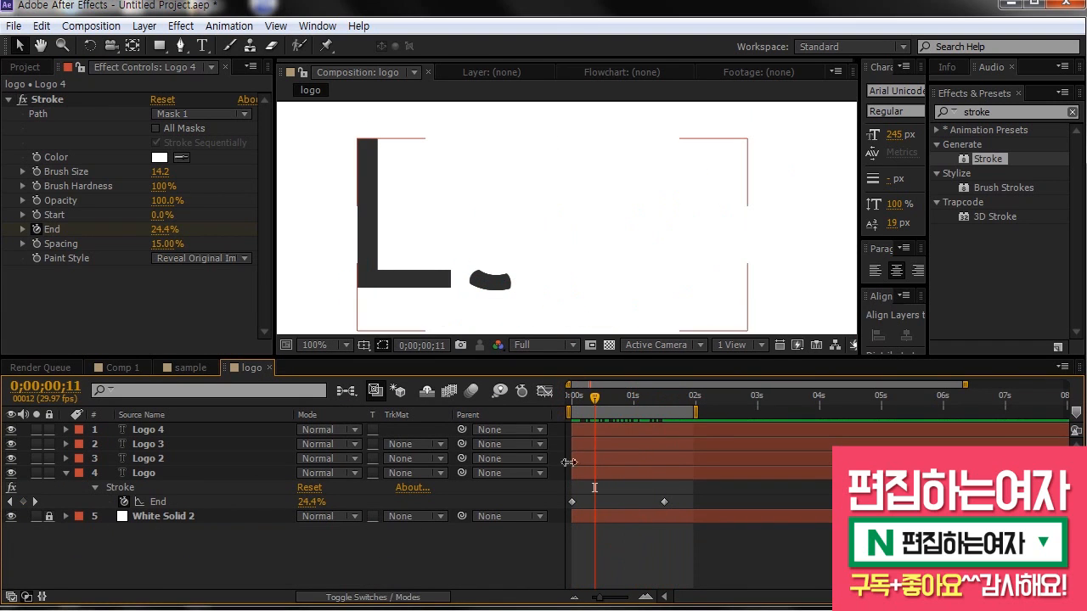
key("equal")
key("equal")
key("space")
key("minus")
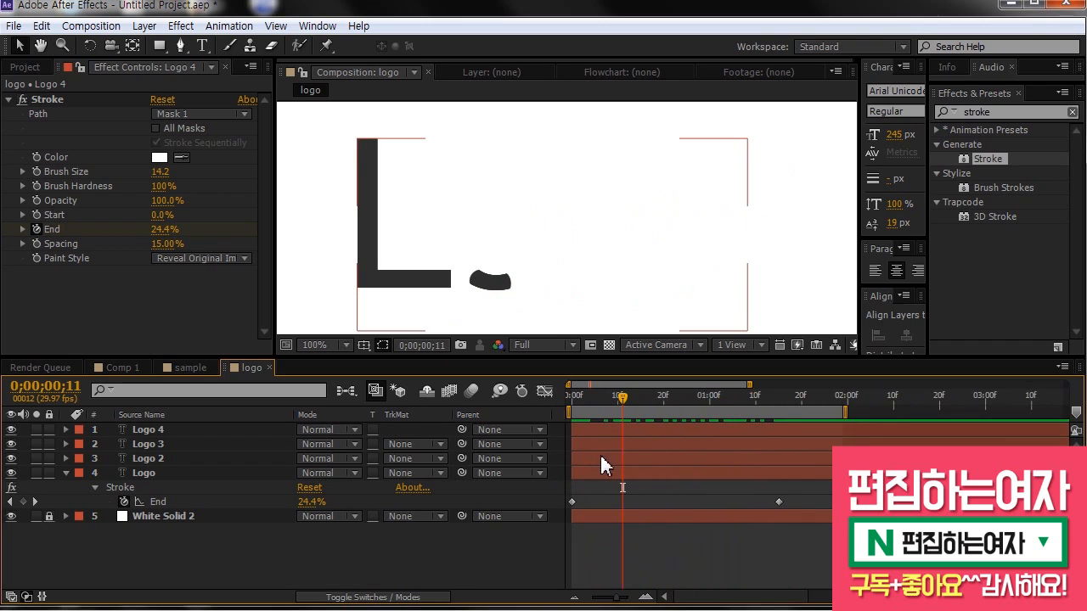
left_click(598, 458)
left_click(599, 444)
left_click_drag(610, 450, 619, 453)
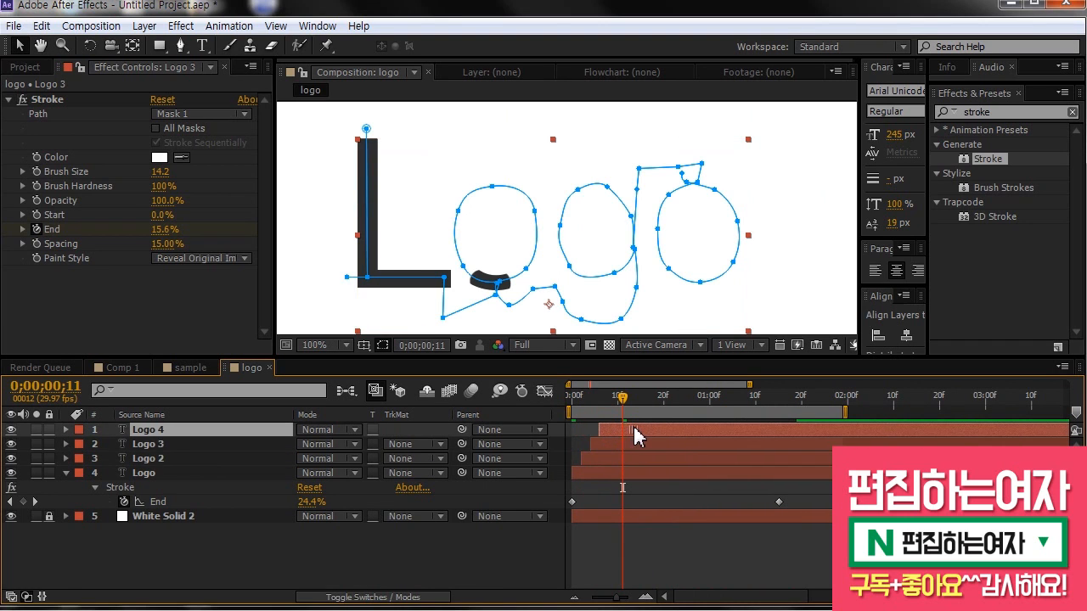
- Search the effects for fill and apply the Fill effect to the original Logo layer
left_click_drag(623, 397, 571, 396)
left_click(600, 473)
left_click(629, 433)
left_click(596, 473)
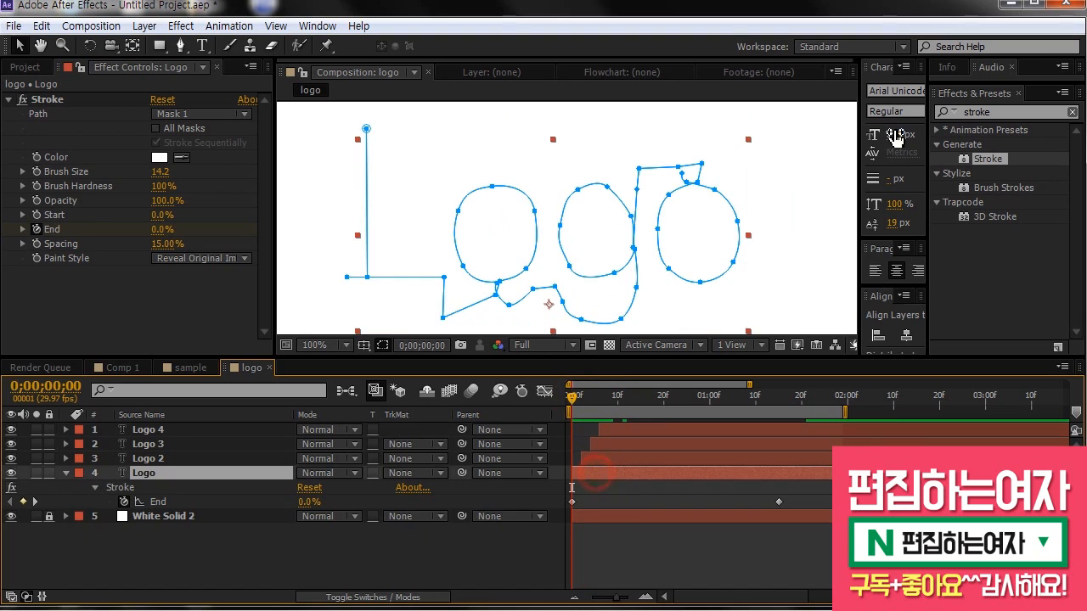
double_click(1002, 111)
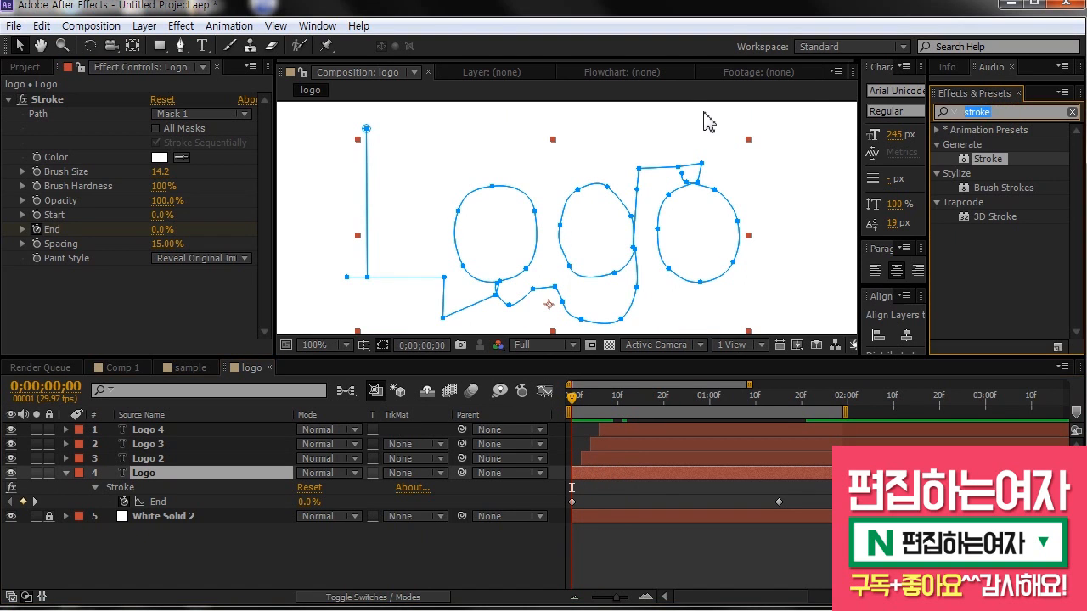
type("fil")
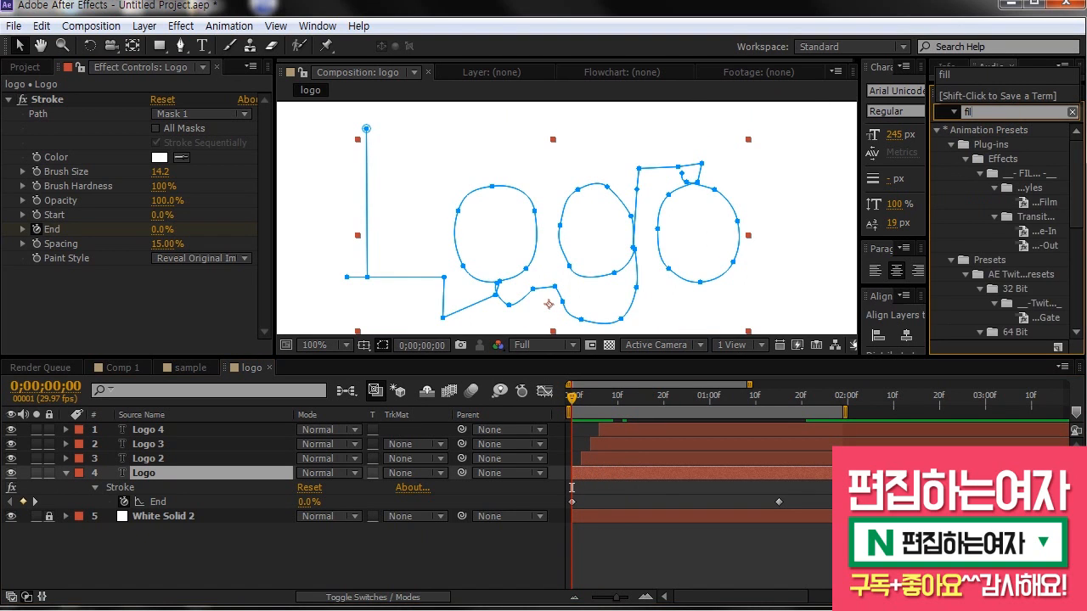
type("l")
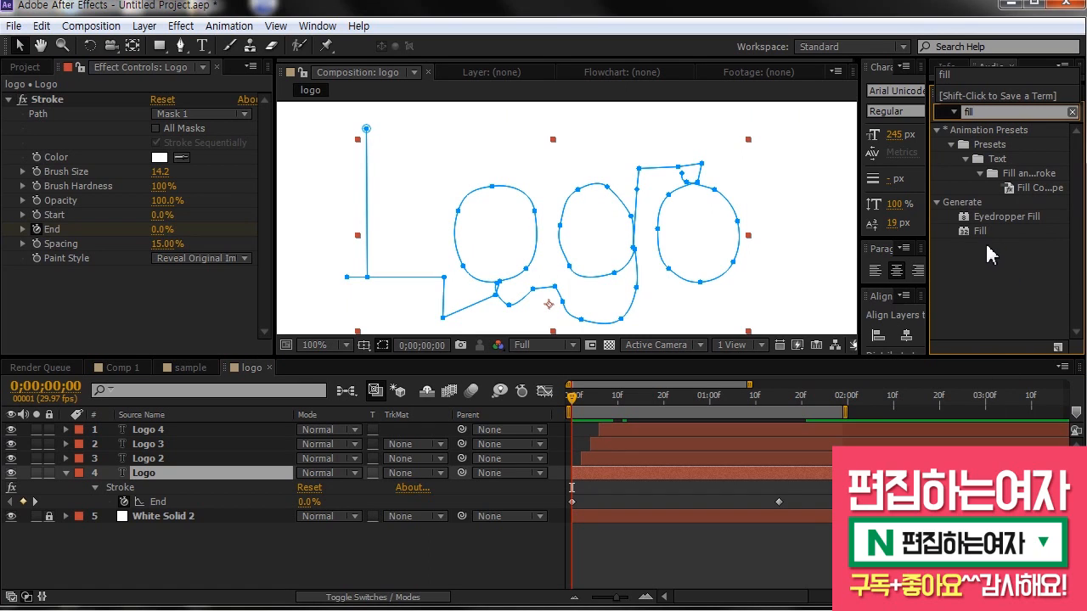
key("Return")
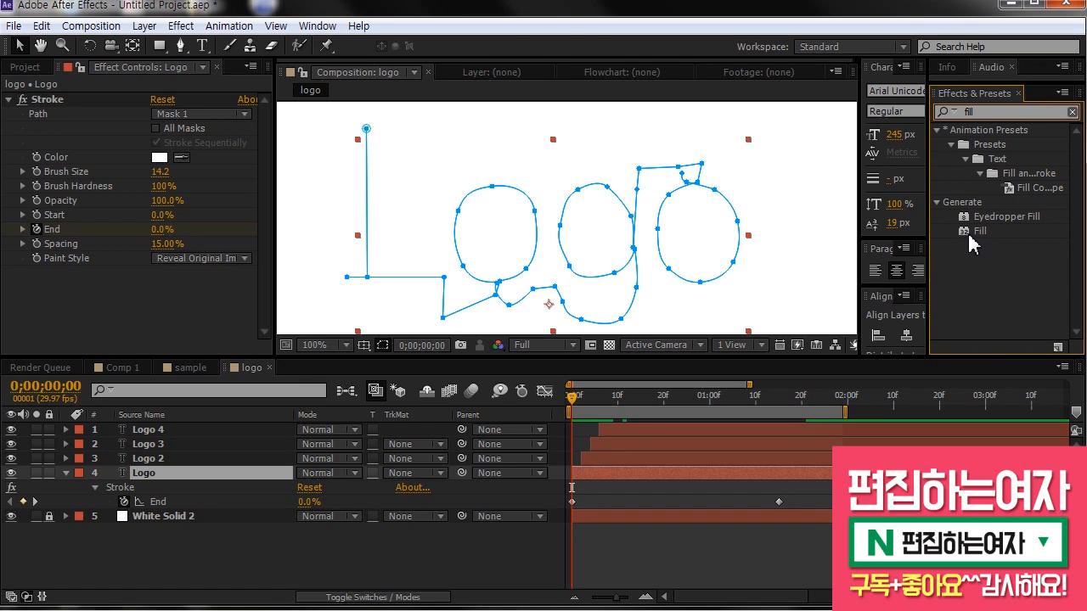
double_click(978, 231)
- Set the original Logo layer's Fill color to a medium blue
mouse_move(574, 409)
left_mouse_down()
mouse_move(590, 399)
mouse_move(572, 399)
left_mouse_up()
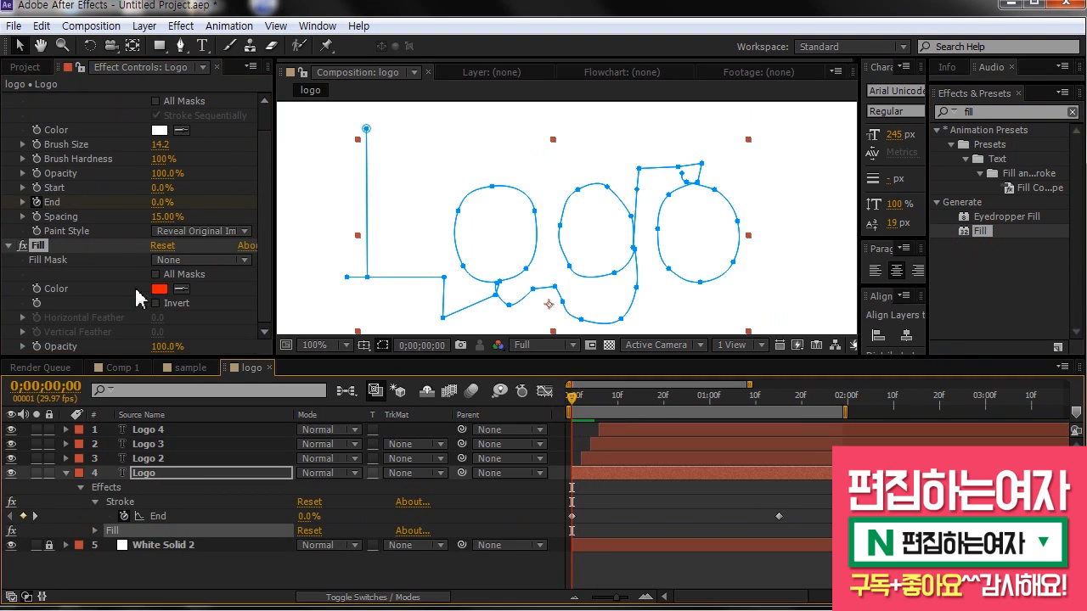
left_click(159, 290)
left_click(916, 470)
left_click_drag(803, 423, 794, 399)
left_click_drag(916, 441, 919, 435)
key("Return")
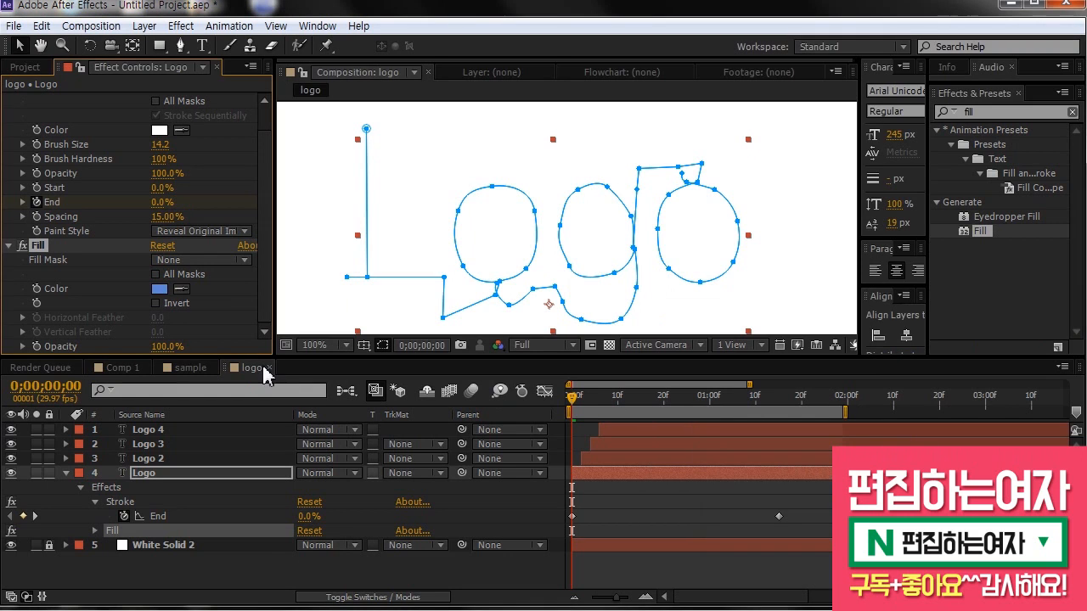
- Apply the Fill effect to the Logo 2 layer and set its color to light pink
left_click(628, 458)
left_click(581, 399)
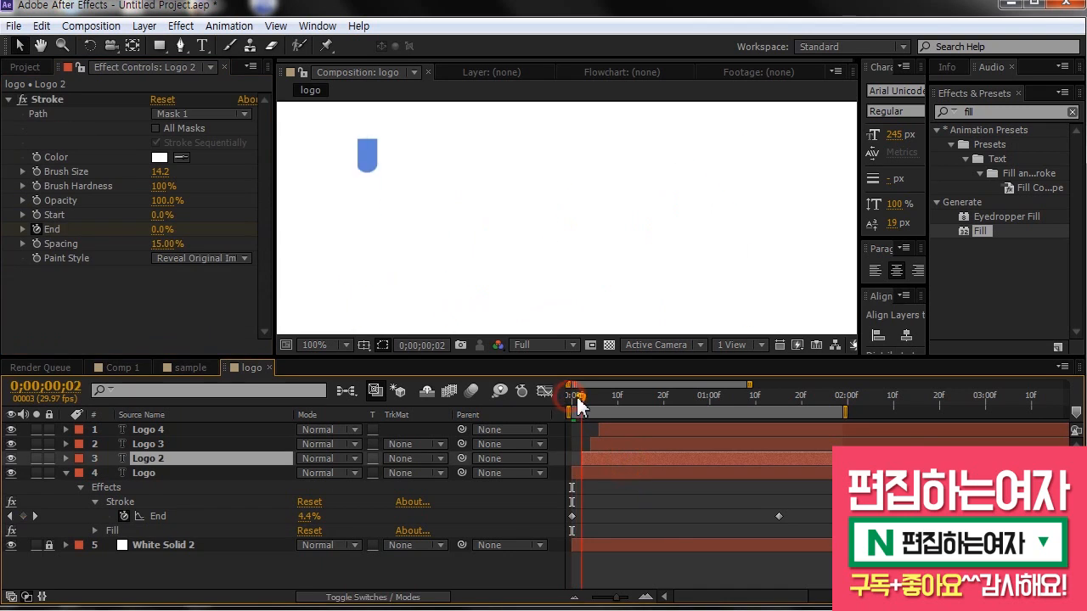
double_click(983, 231)
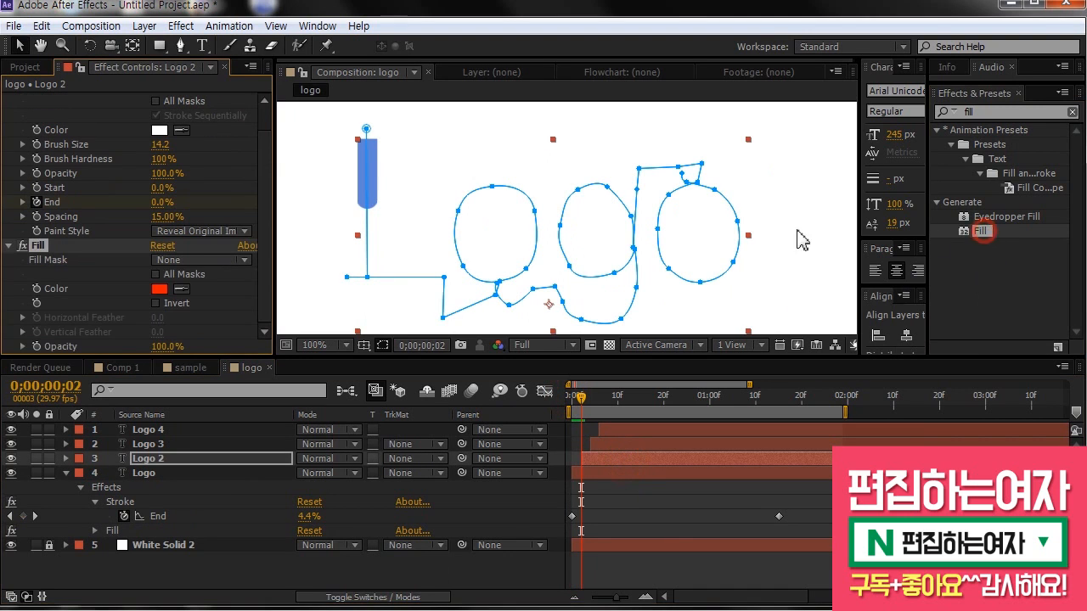
left_click(160, 289)
left_click_drag(921, 392, 918, 369)
left_click_drag(823, 363, 779, 347)
key("Return")
- Apply the Fill effect to the Logo 3 layer and set its color to light yellow
left_click_drag(584, 399, 590, 399)
left_click(610, 442)
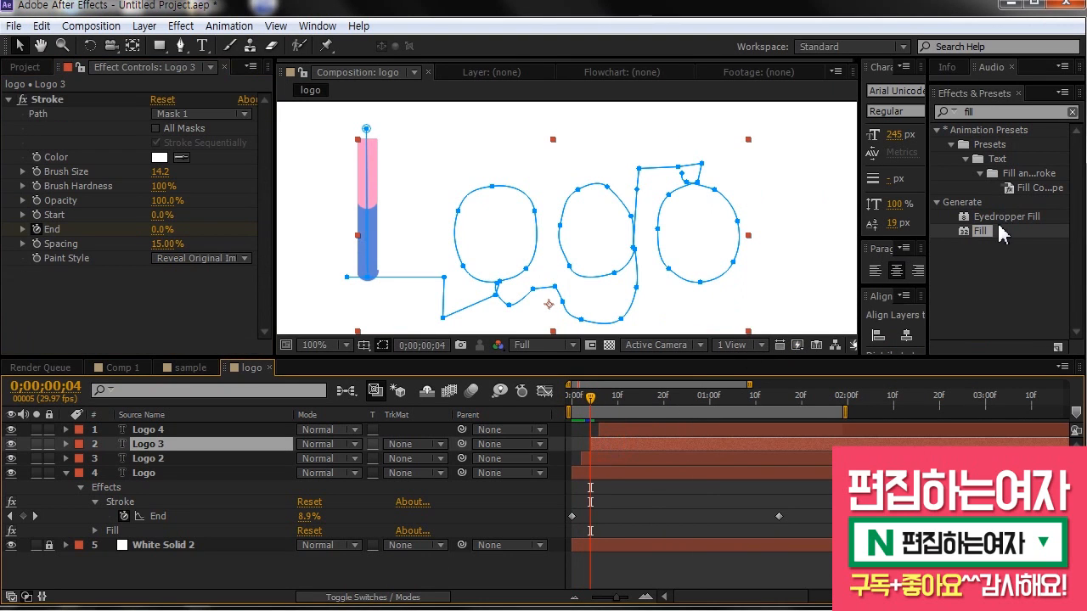
double_click(985, 230)
left_click(160, 288)
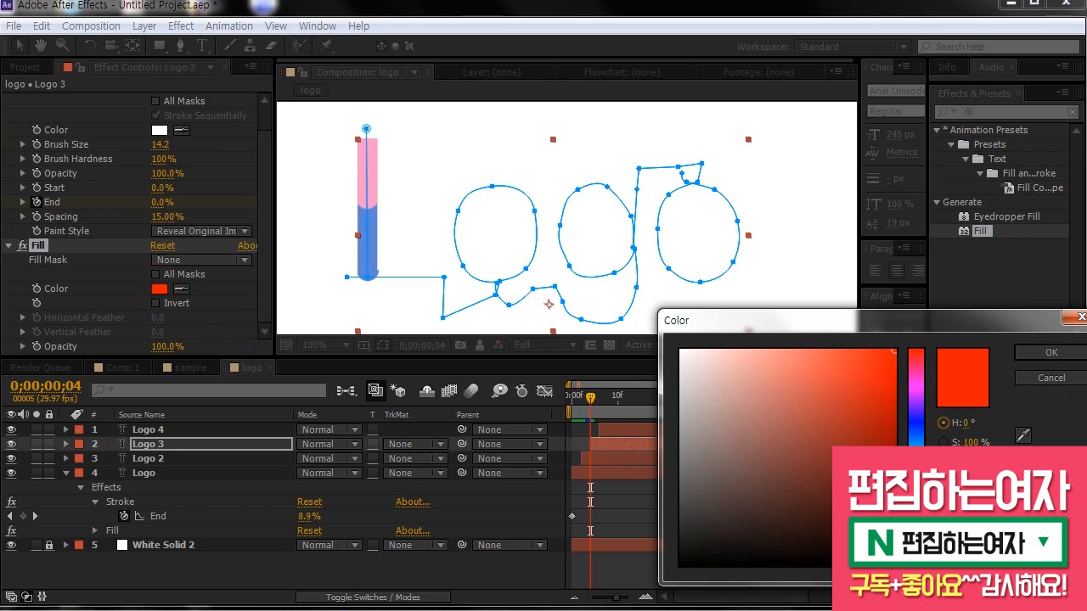
left_click_drag(831, 360, 791, 326)
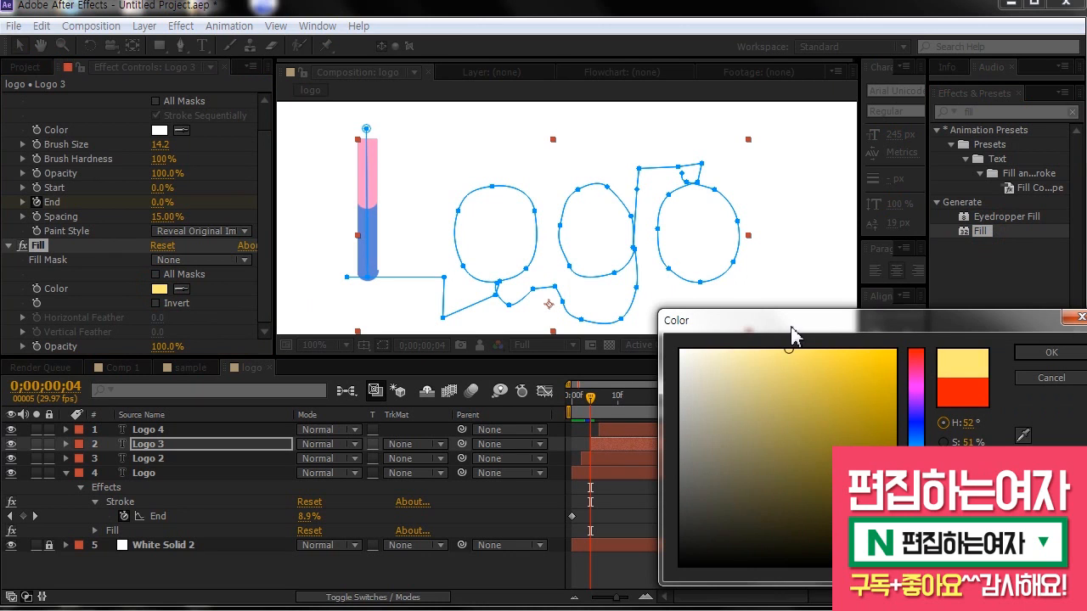
key("Return")
- Preview the multicolored Logo reveal from the composition's start
left_click_drag(601, 409, 817, 431)
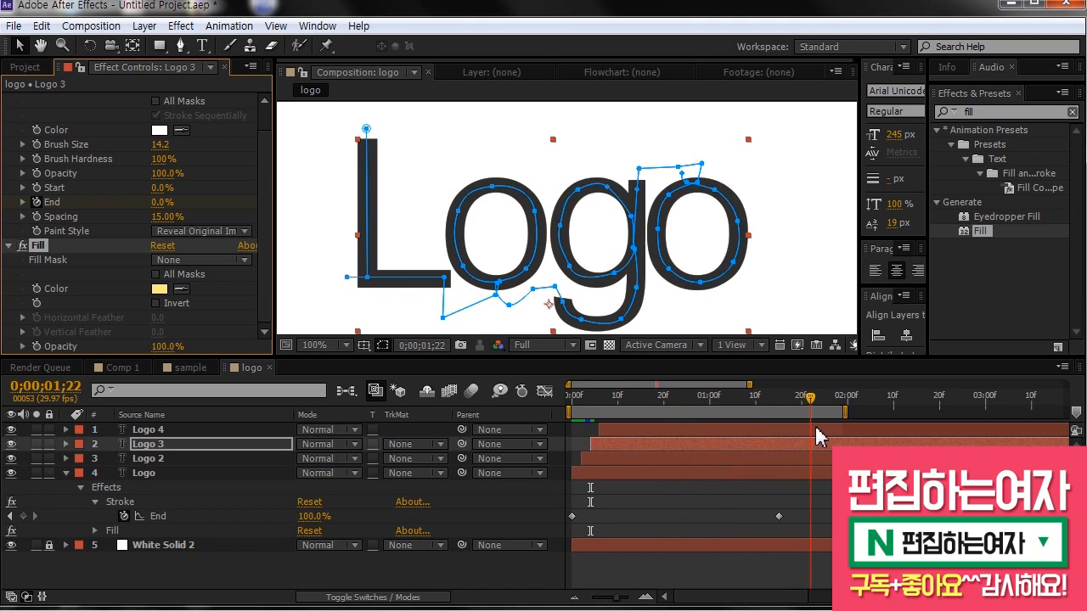
key("Home")
key("space")
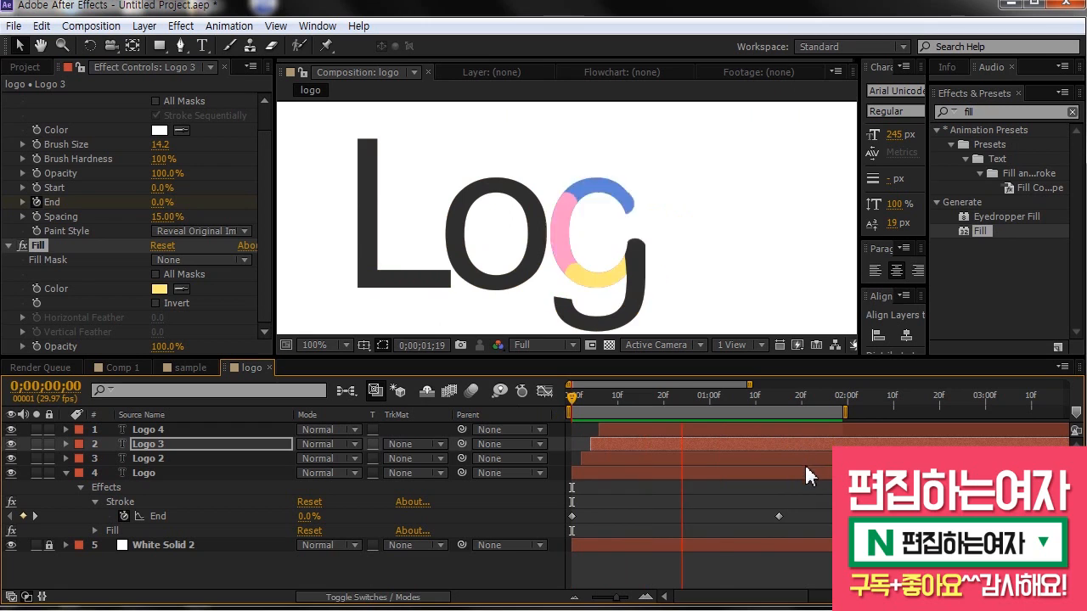
key("space")
- Select all four Logo layers and reveal their Stroke End keyframes at a closer timeline scale
key("minus")
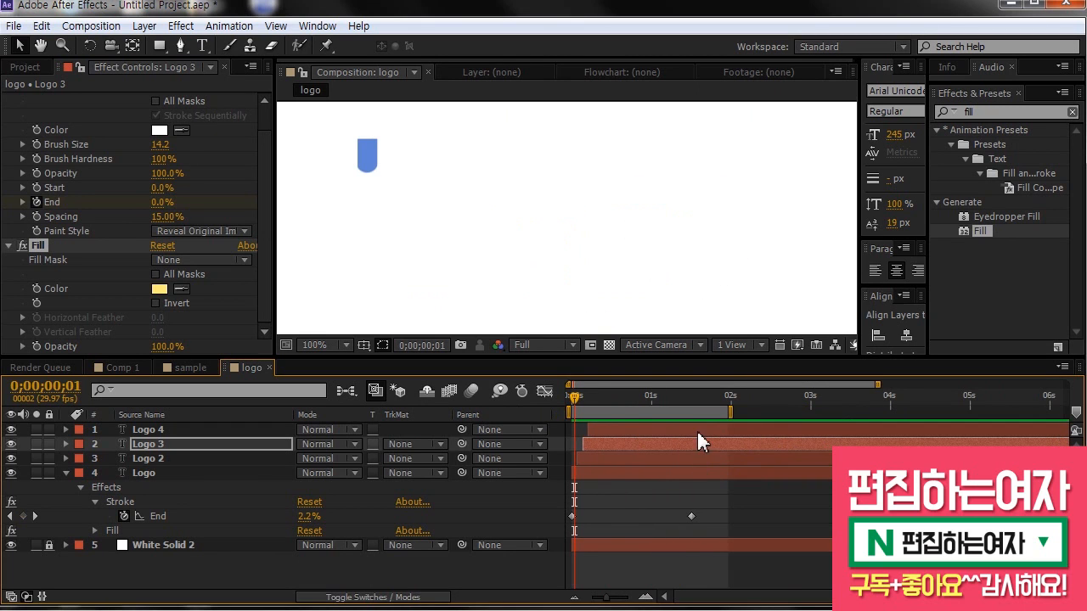
left_click(697, 430)
left_click(697, 474, "shift")
key("u")
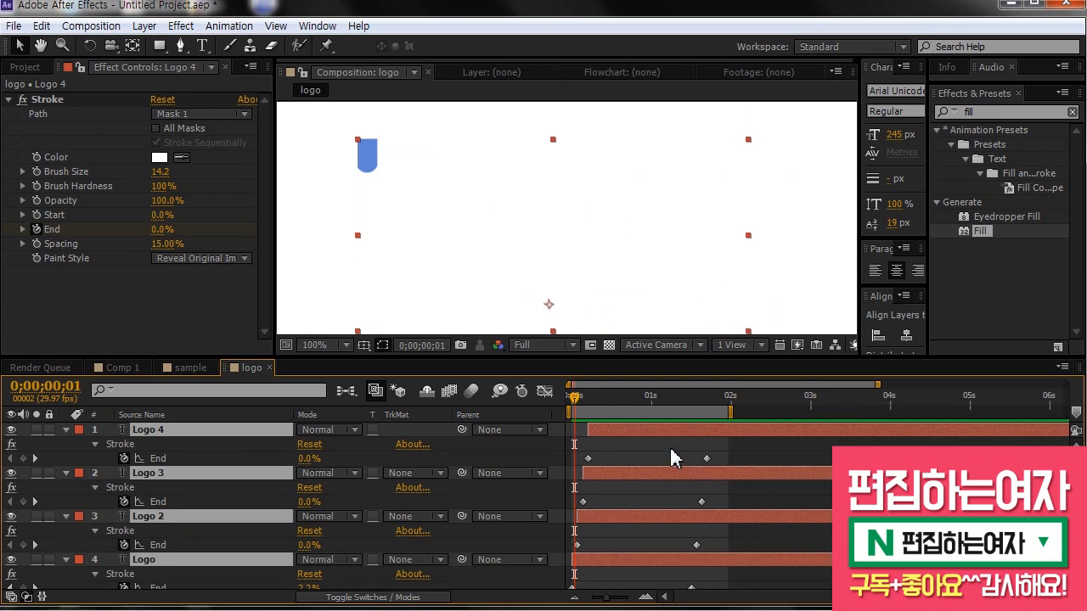
scroll(582, 468, "up", 2)
left_click_drag(601, 466, 769, 465)
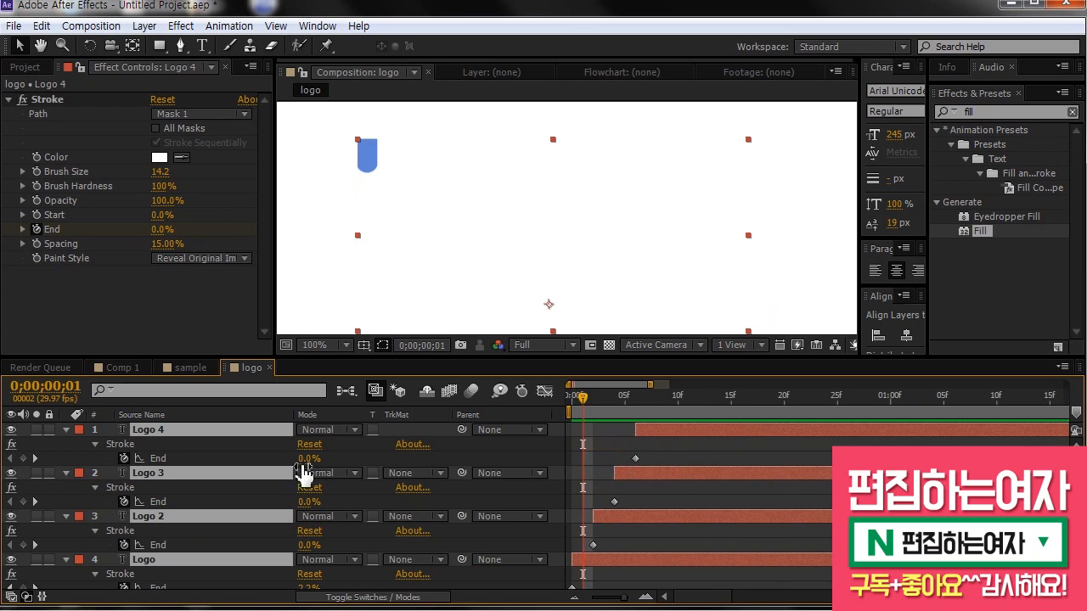
- Widen the stagger of the Logo duplicates by starting Logo 2, Logo 3 and Logo 4 at about frames 4, 9 and 14
left_click_drag(606, 356, 606, 218)
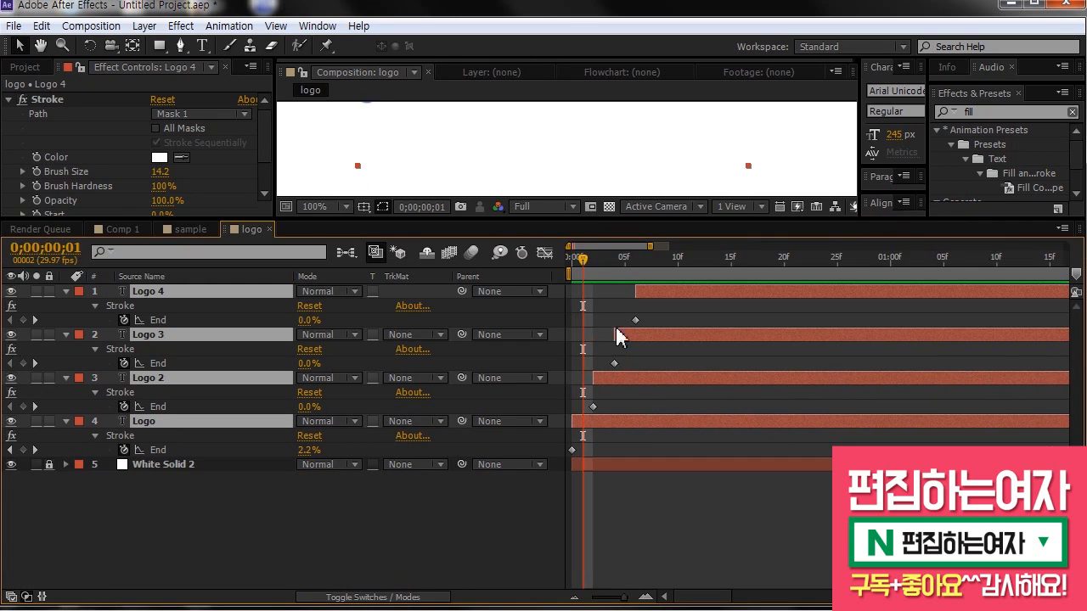
left_click(627, 384)
left_click_drag(603, 384, 620, 382)
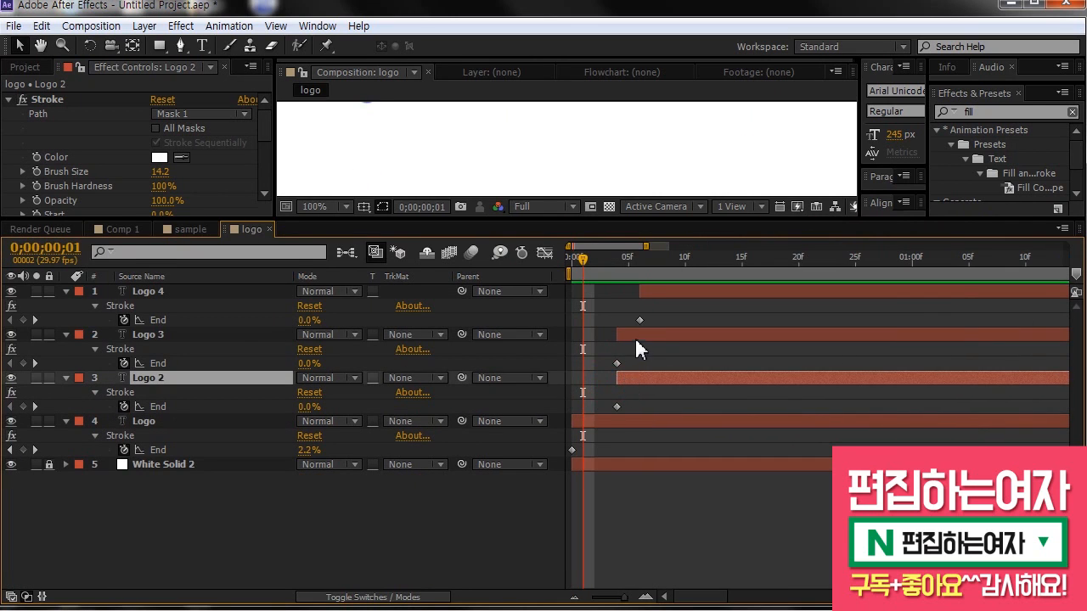
left_click_drag(634, 337, 686, 336)
- Apply Easy Ease In to the last Stroke End keyframes of all four Logo layers and adjust their easing curve in the graph editor
left_click_drag(665, 292, 828, 454)
key("minus")
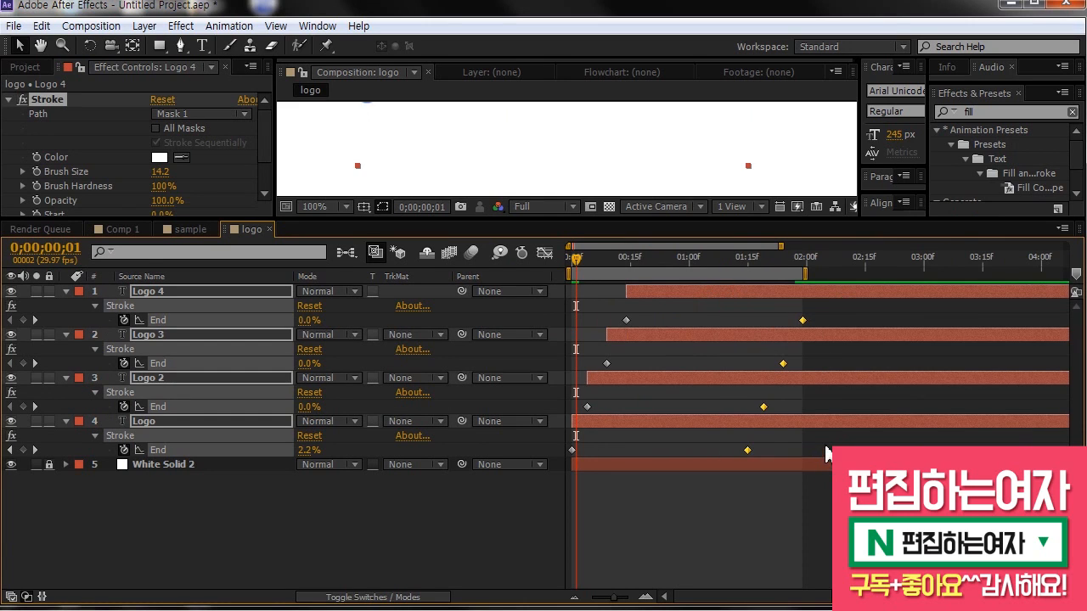
right_click(804, 324)
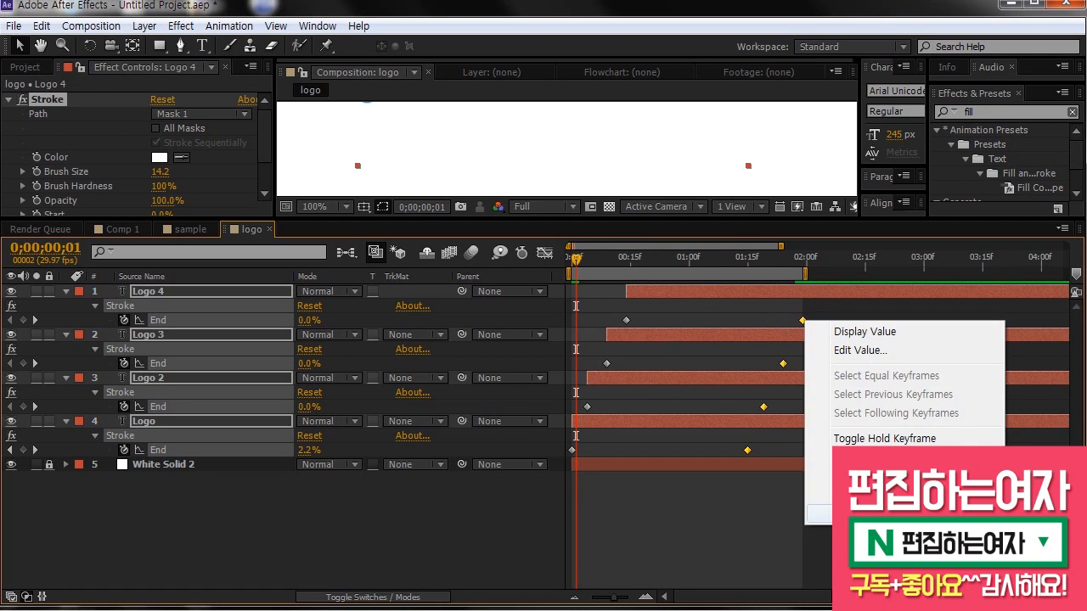
left_click(1044, 569)
left_click(546, 255)
left_click_drag(691, 322, 670, 323)
left_click(546, 252)
- Preview the eased multicolored Logo reveal from the composition's start at 50% magnification
left_click_drag(620, 223, 628, 406)
key("space")
scroll(652, 251, "down", 1)
key("space")
left_click_drag(654, 220, 672, 236)
left_click(768, 298)
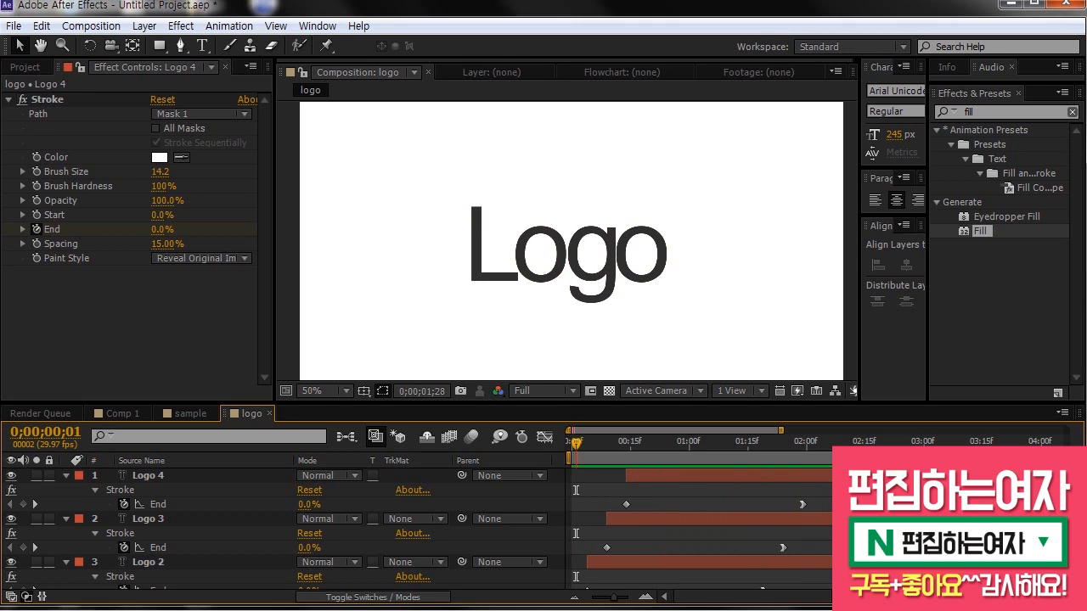
key("space")
left_click_drag(703, 402, 703, 347)
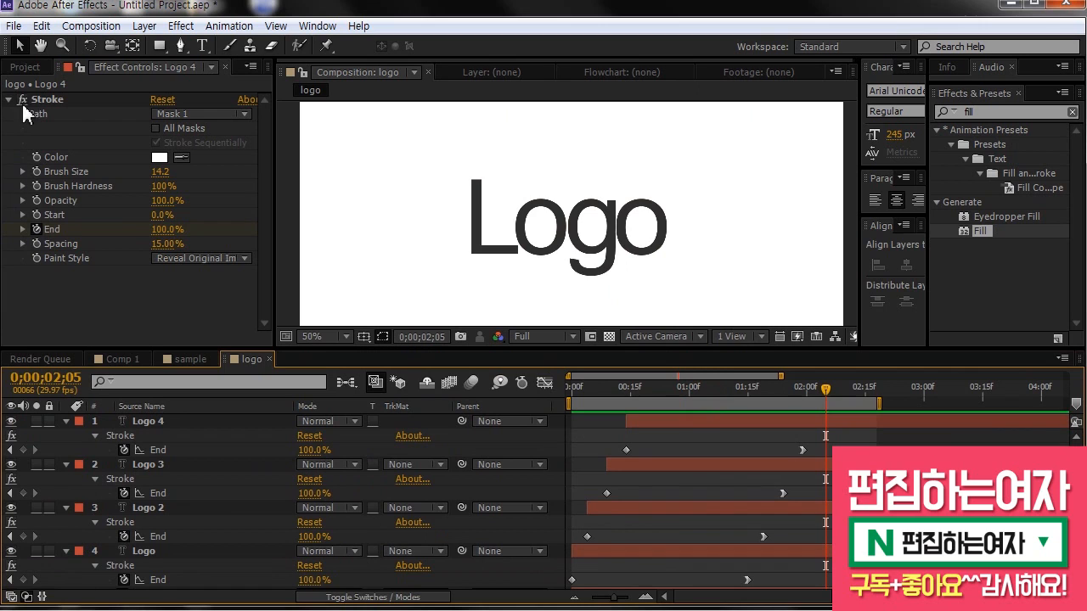
left_click(567, 388)
key("space")
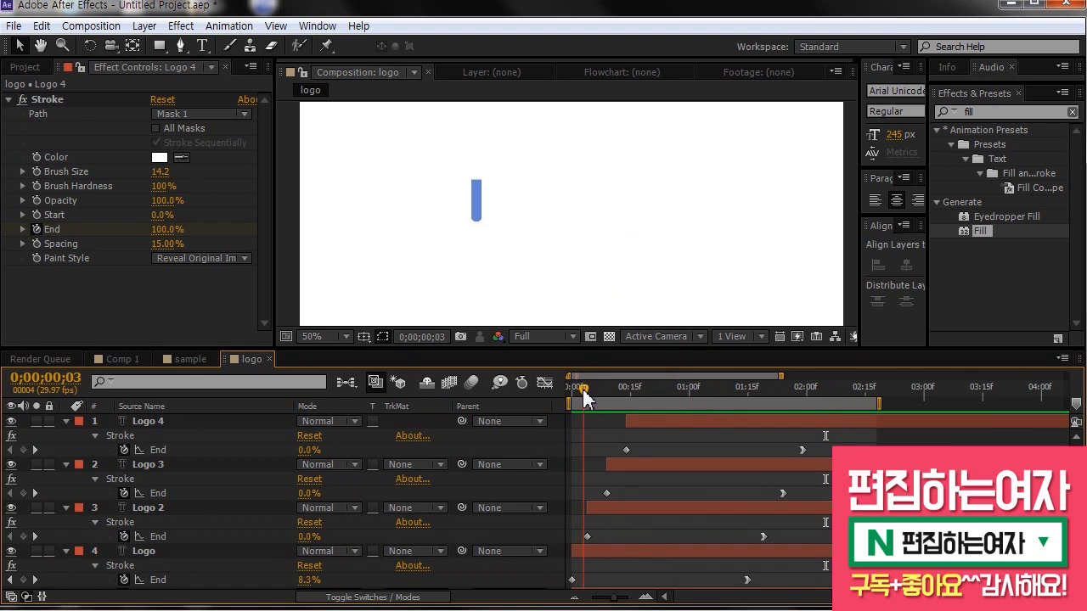
- Collapse the properties of all the Logo layers and clear the layer selection
key("ctrl+a")
left_click(66, 466)
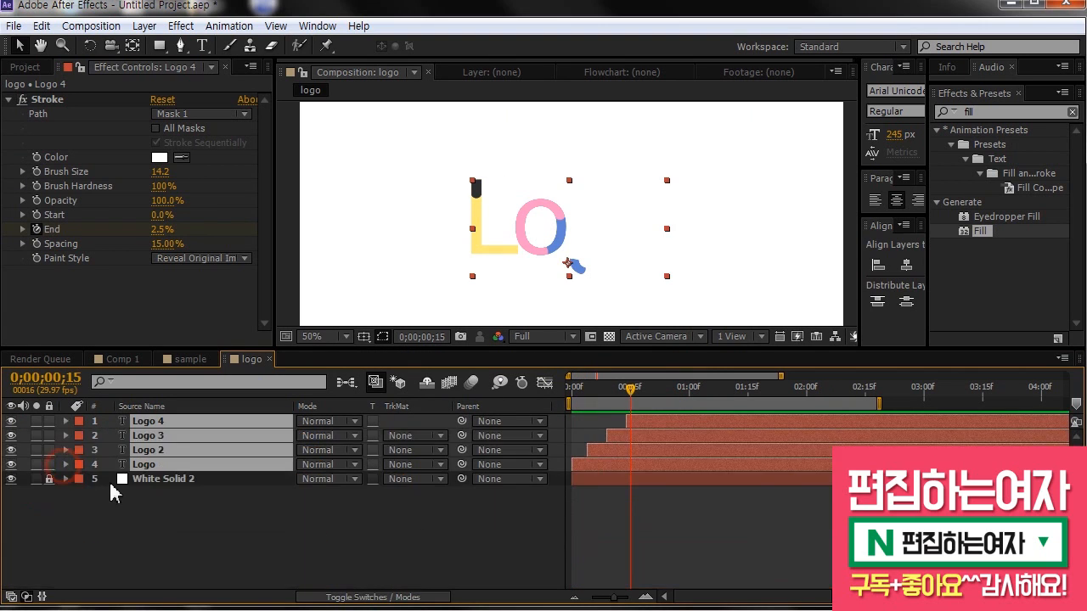
left_click(145, 533)
- Shift the Logo 2, Logo 3 and Logo 4 layers together about one frame later in the timeline
left_click(604, 450)
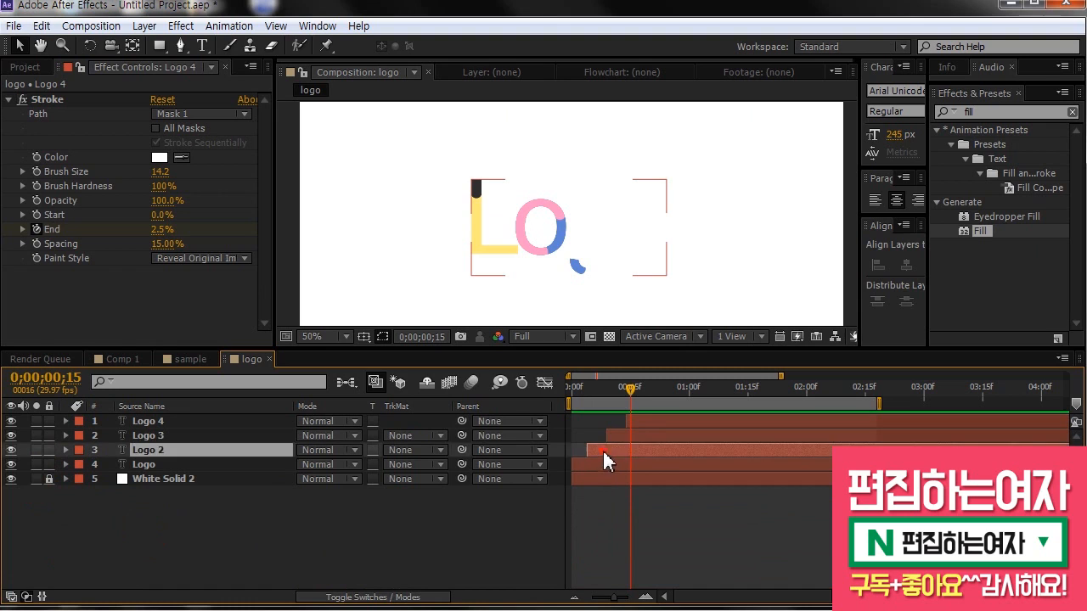
left_click(635, 424, "shift")
left_click_drag(611, 451, 616, 450)
left_click(626, 504)
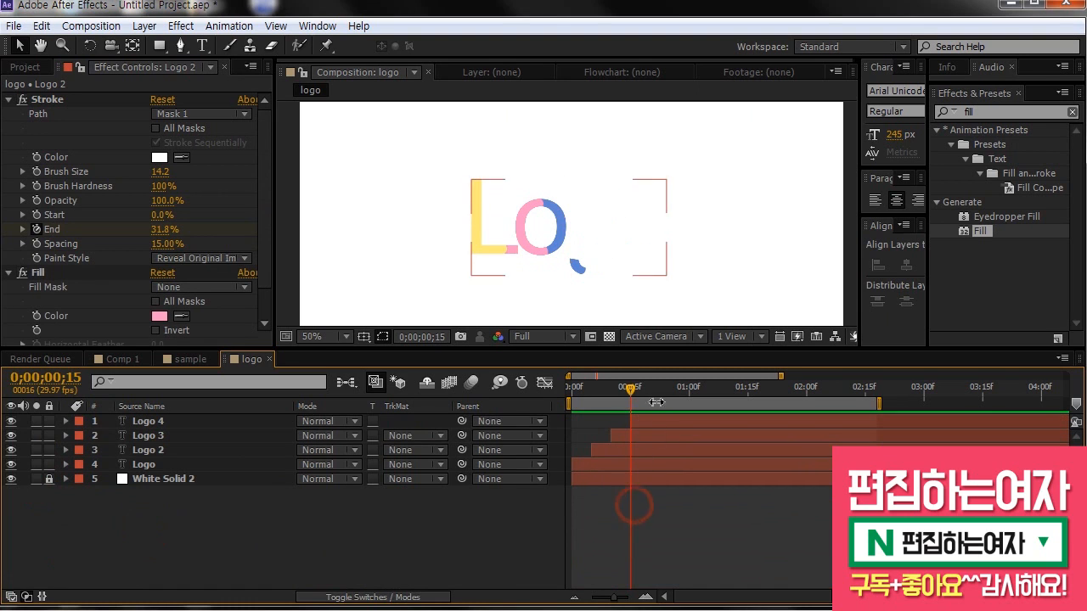